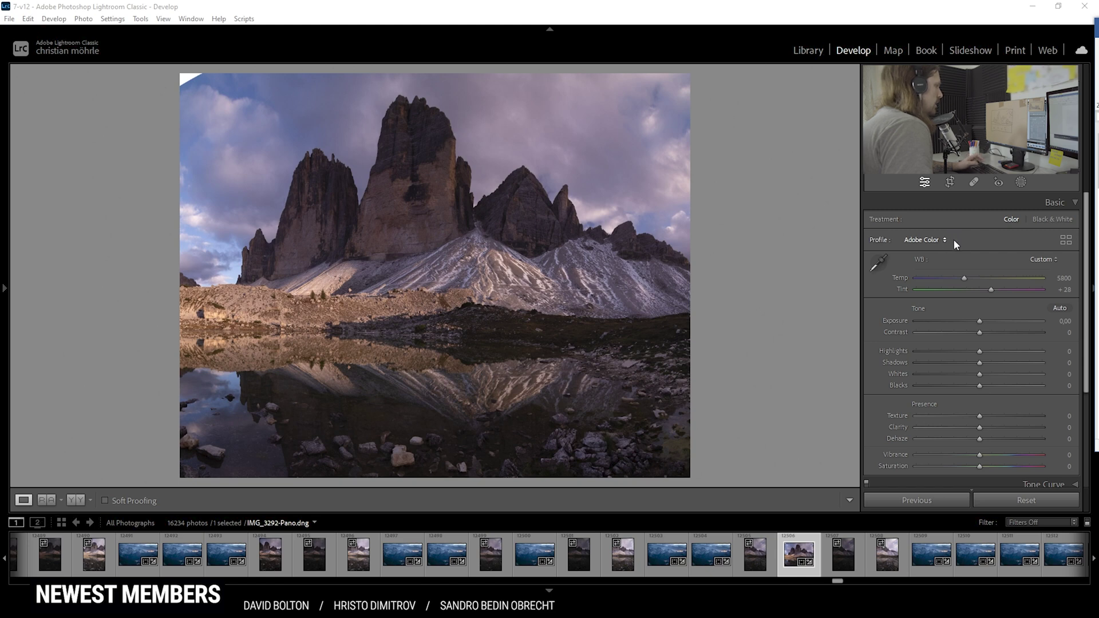
# Apply the Adobe Landscape profile, then set Exposure to +0.20 and Shadows to +20.
pyautogui.click(932, 240)
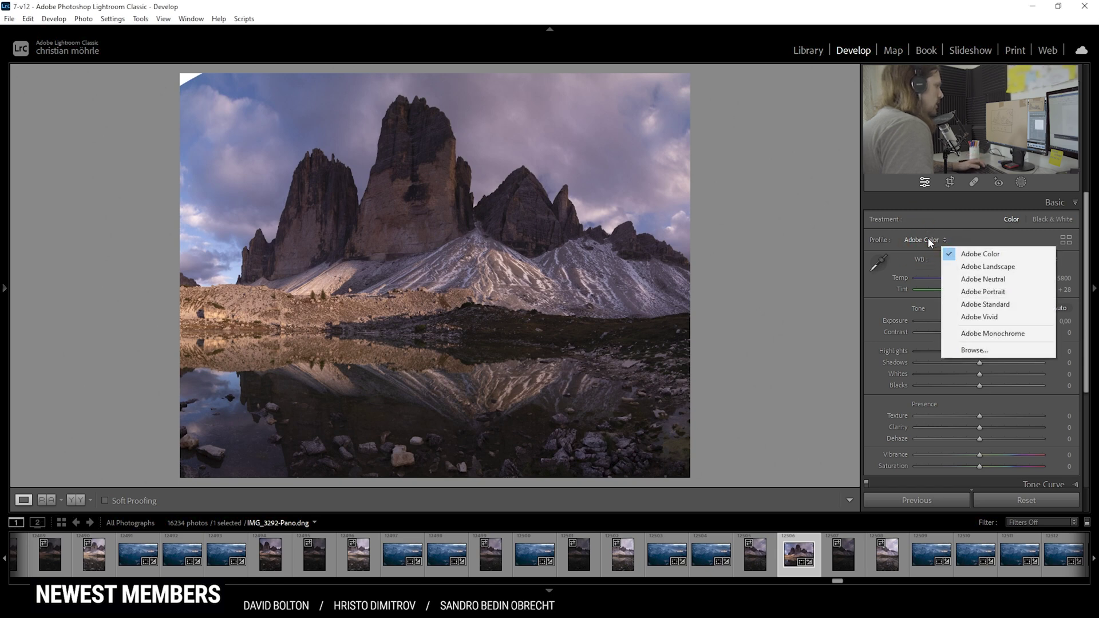
pyautogui.click(960, 266)
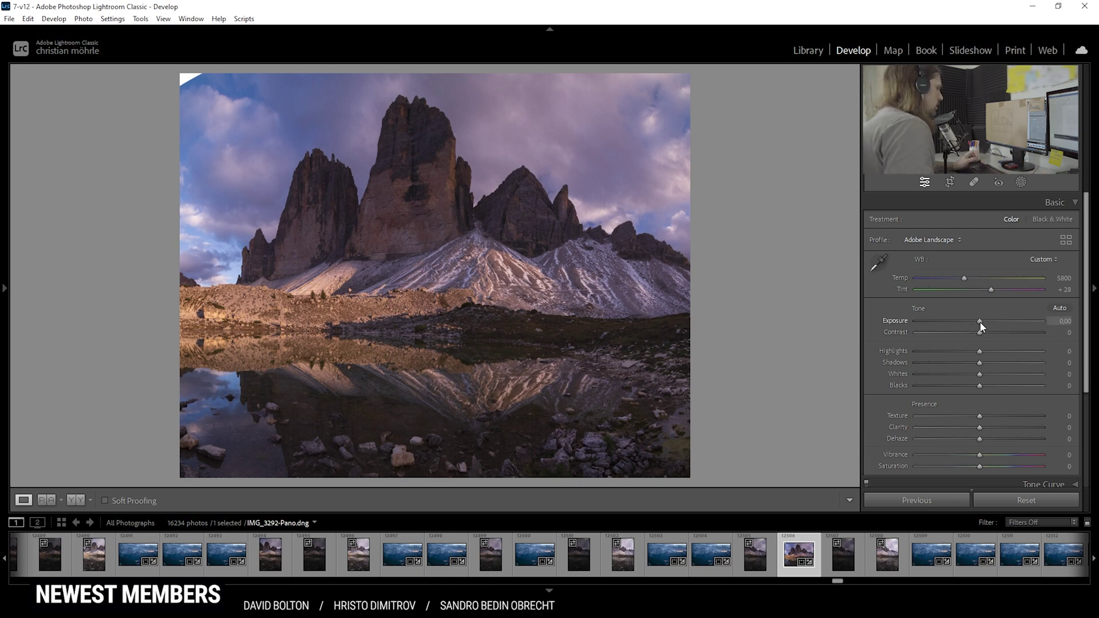
pyautogui.moveTo(980, 326); pyautogui.dragTo(983, 323)
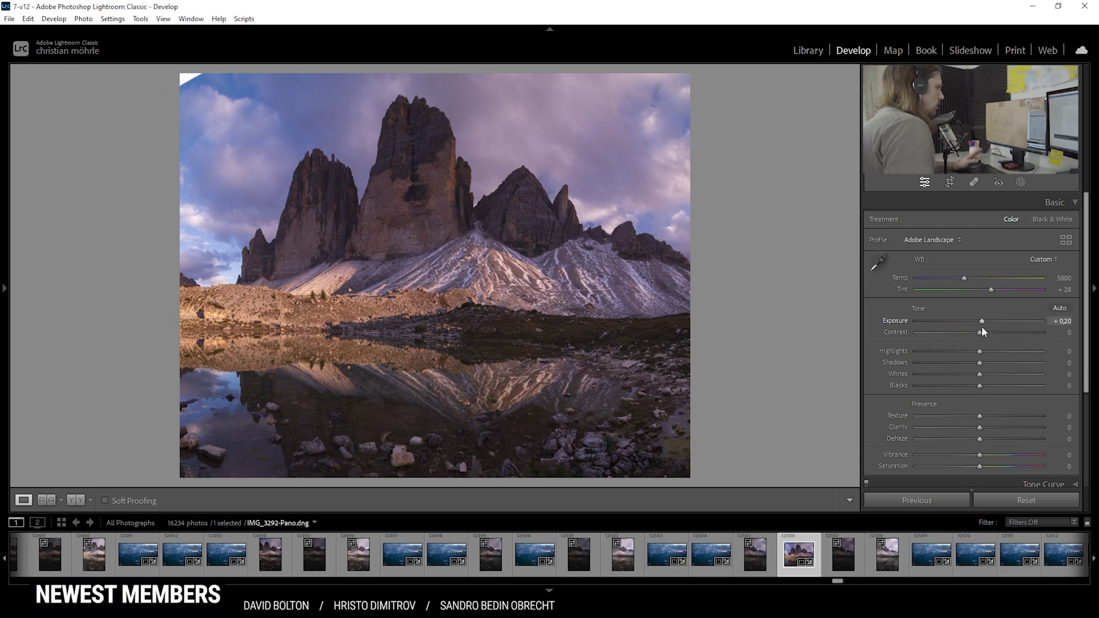
pyautogui.moveTo(983, 363); pyautogui.dragTo(991, 362)
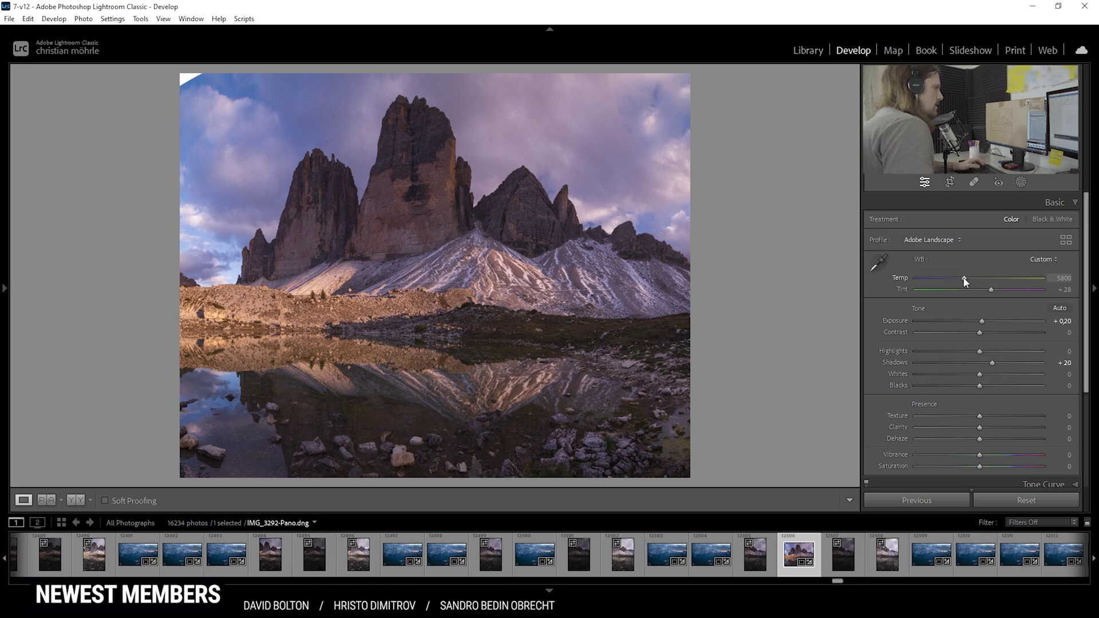
# Raise Temp to 6570 and set Texture +9, Clarity +15 and Vibrance +17.
pyautogui.moveTo(964, 278); pyautogui.dragTo(972, 280)
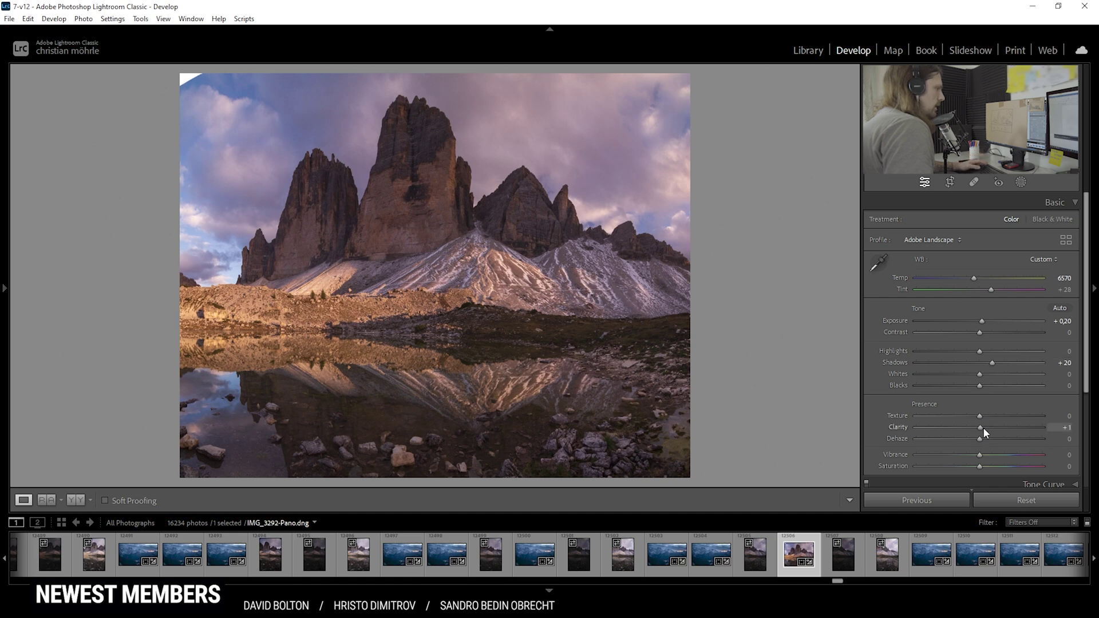
pyautogui.moveTo(983, 428); pyautogui.dragTo(985, 420)
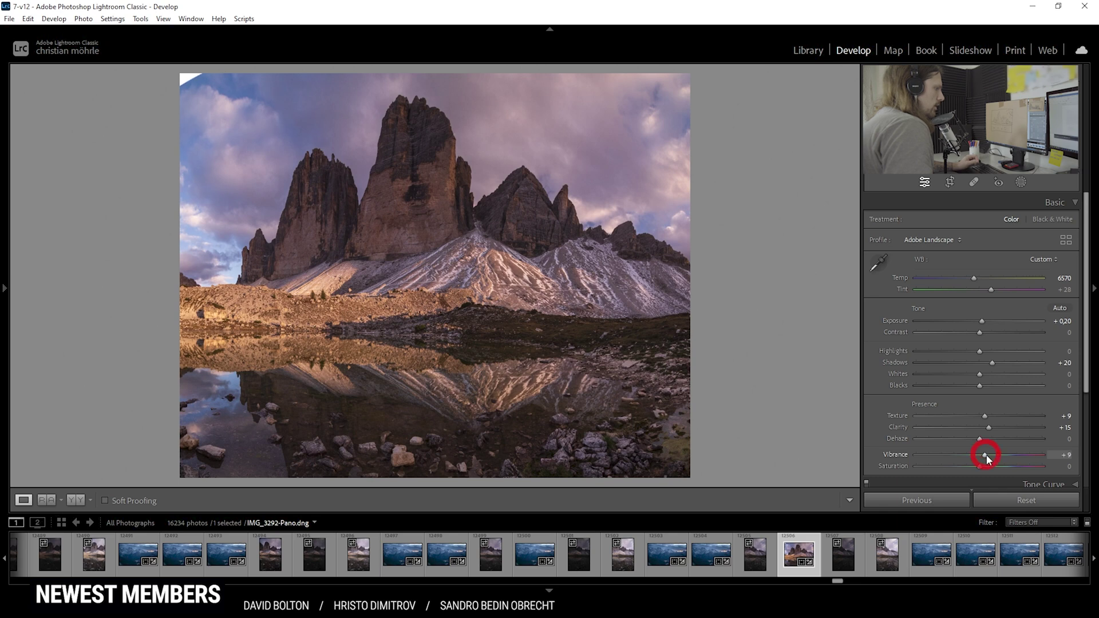
pyautogui.moveTo(987, 454); pyautogui.dragTo(990, 455)
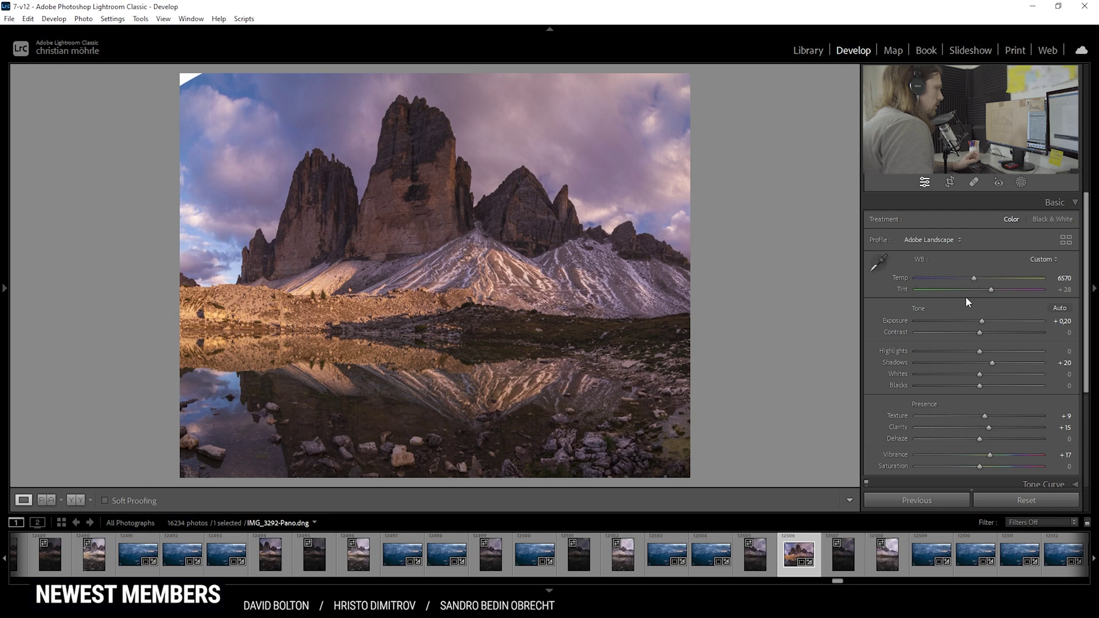
# Create a Select Sky mask with Contrast 12, Highlights -18, Clarity 25, Saturation 17, and dock the Masks panel.
pyautogui.click(1021, 183)
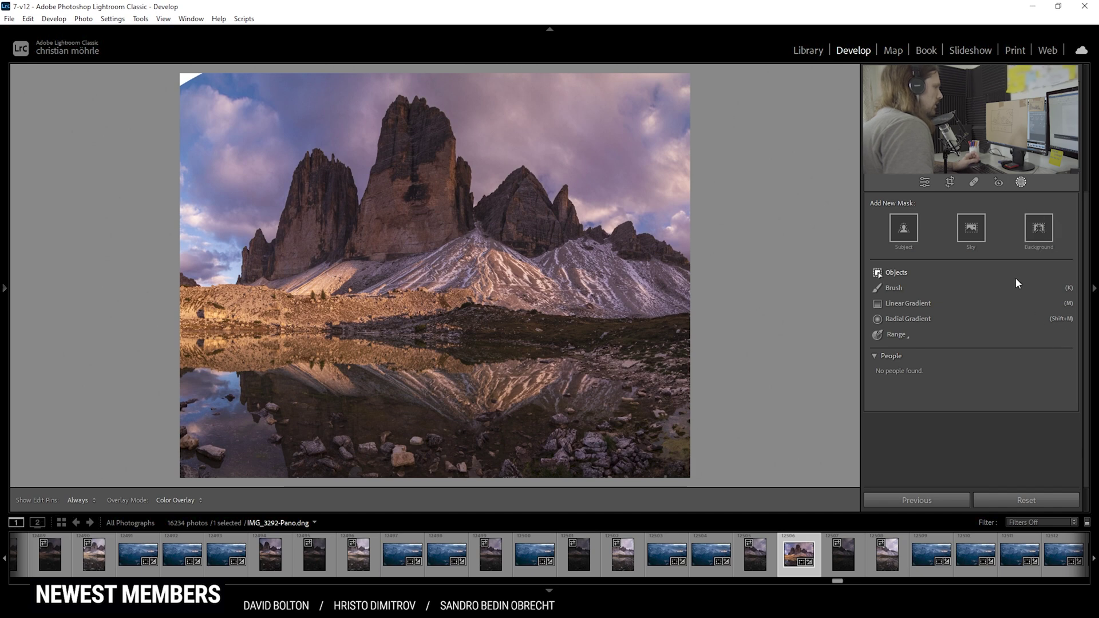
pyautogui.click(971, 229)
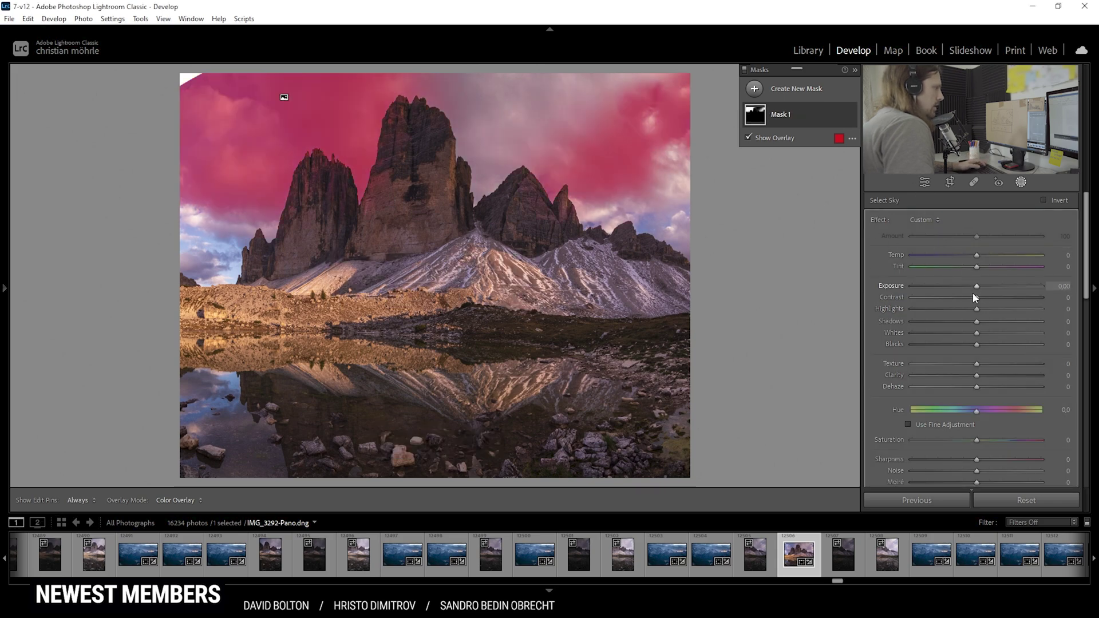
pyautogui.moveTo(977, 374); pyautogui.dragTo(992, 376)
pyautogui.moveTo(977, 440); pyautogui.dragTo(989, 440)
pyautogui.moveTo(977, 300); pyautogui.dragTo(966, 310)
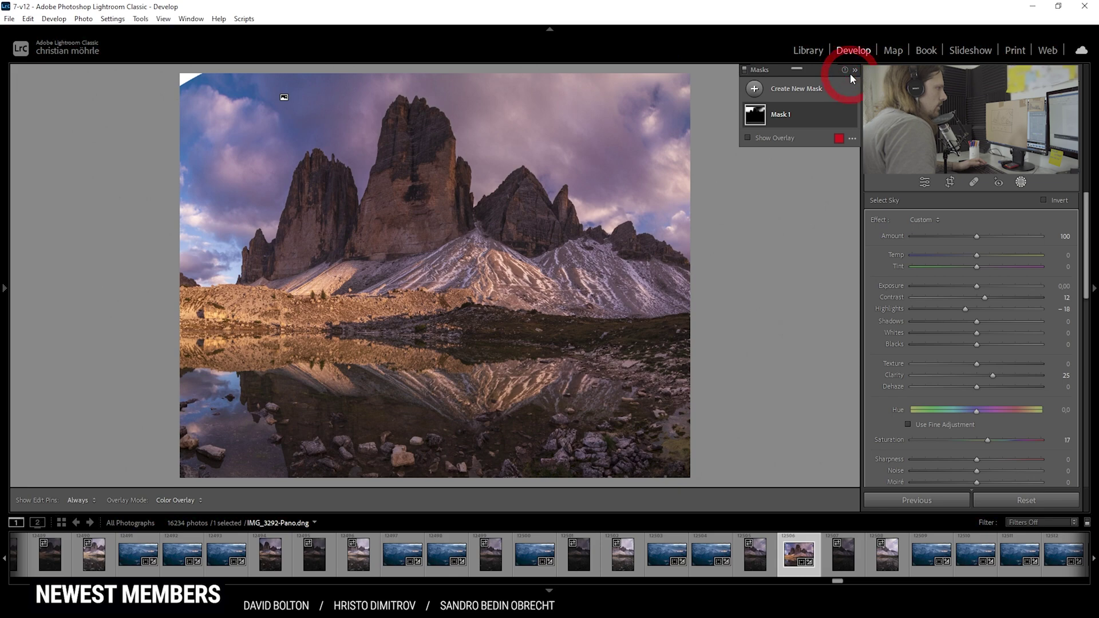
pyautogui.moveTo(831, 68); pyautogui.dragTo(895, 195)
# Draw a linear gradient down from the sky top, hide the overlay, and set Exposure -0.34 and Shadows -27.
pyautogui.click(881, 215)
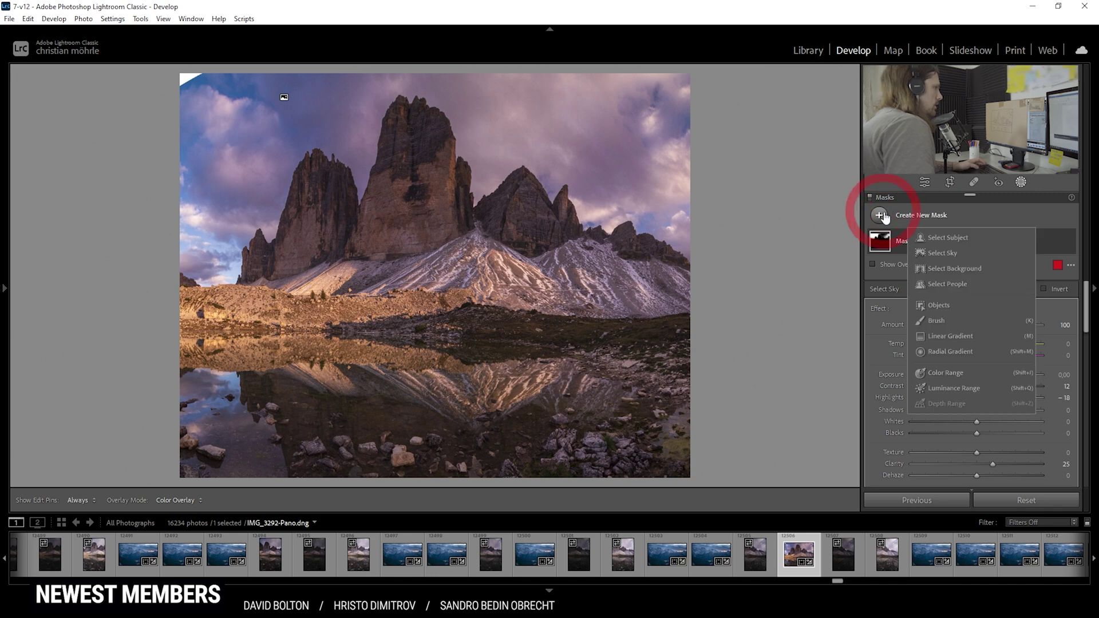
pyautogui.click(967, 336)
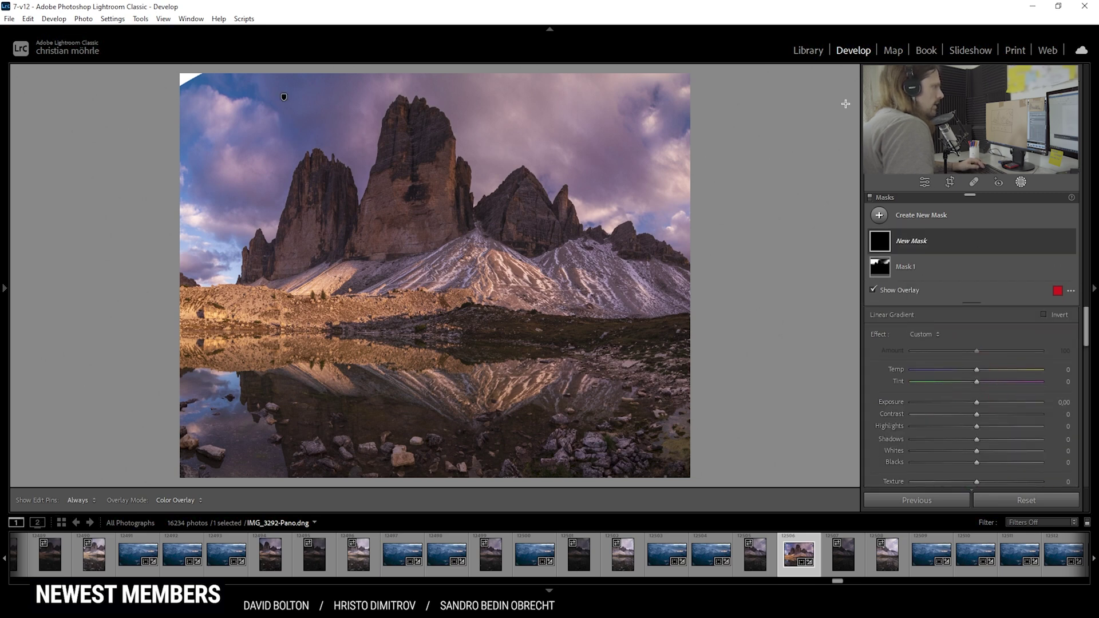
pyautogui.moveTo(845, 103); pyautogui.dragTo(865, 236)
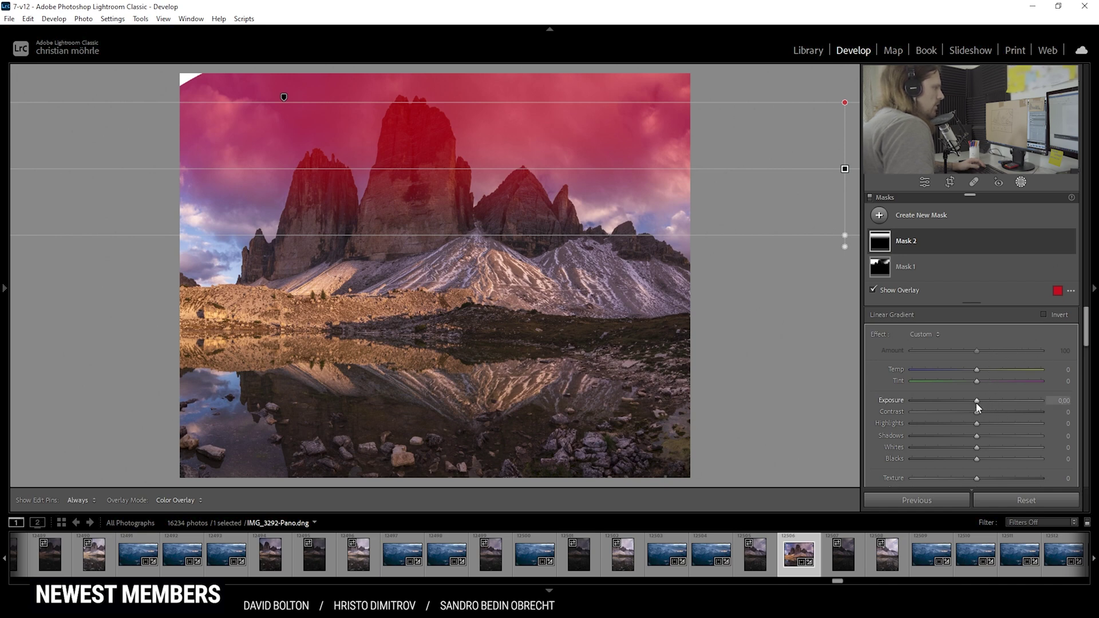
pyautogui.press('o')
pyautogui.moveTo(976, 404); pyautogui.dragTo(959, 437)
pyautogui.click(1021, 182)
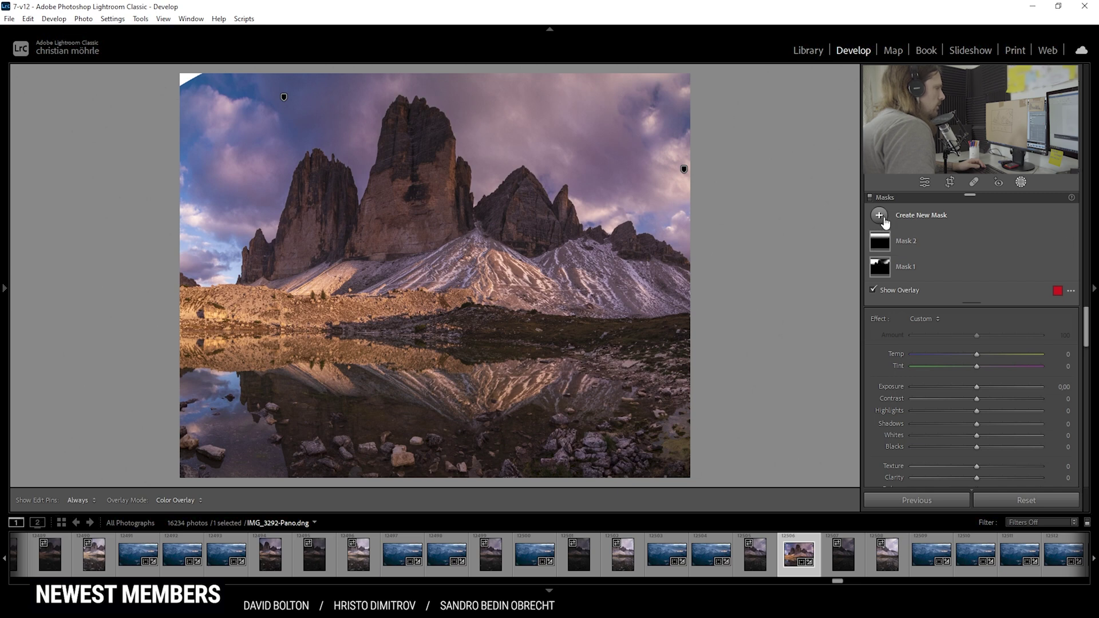
# Draw a radial gradient ellipse over the right edge of the peaks and hide the overlay.
pyautogui.click(884, 222)
pyautogui.press('Escape')
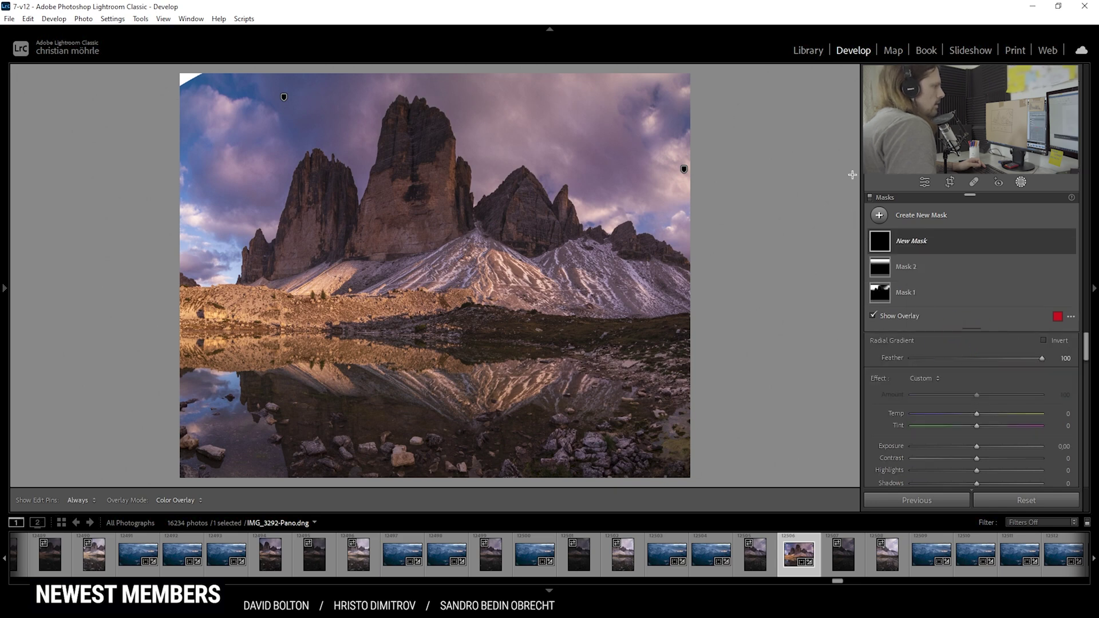
pyautogui.moveTo(853, 175); pyautogui.dragTo(702, 259)
pyautogui.moveTo(852, 177); pyautogui.dragTo(756, 222)
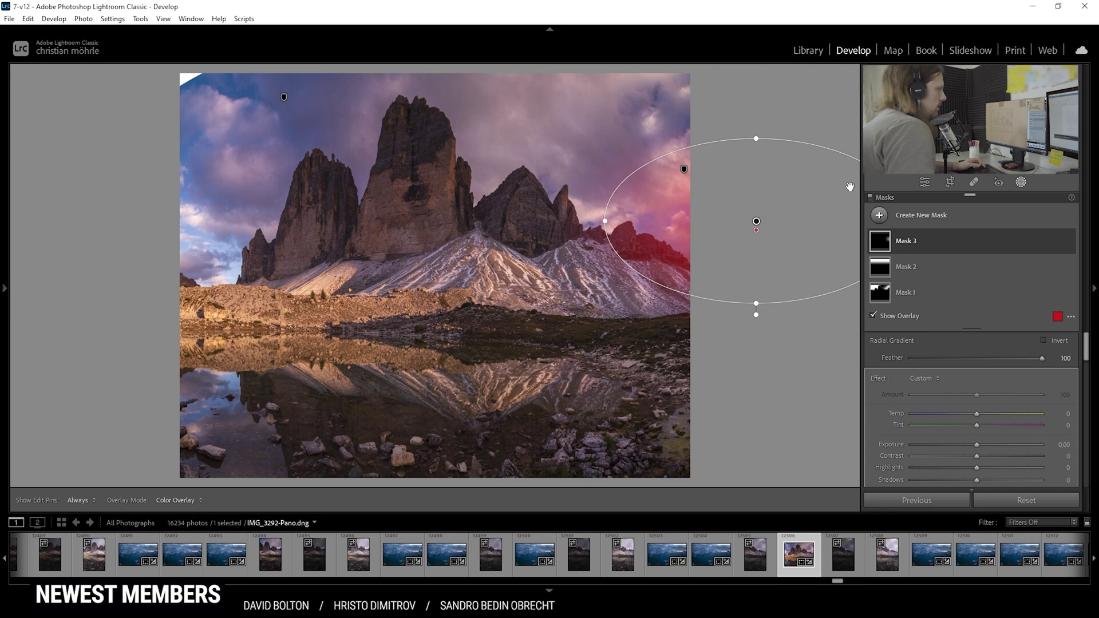
pyautogui.scroll(-1, 1007, 405)
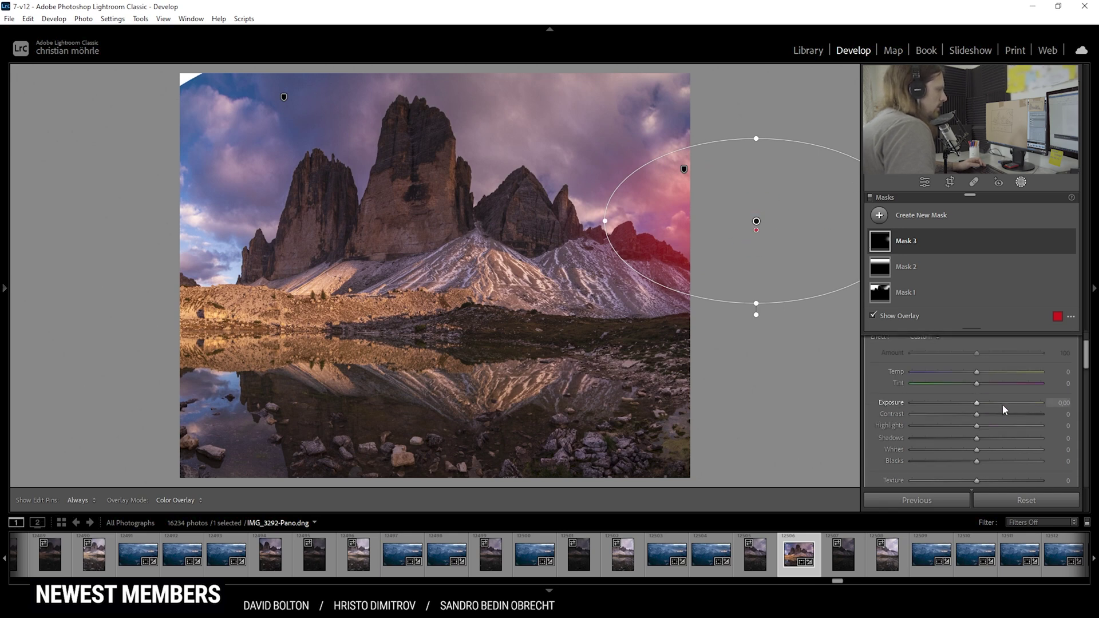
pyautogui.scroll(-1, 1002, 404)
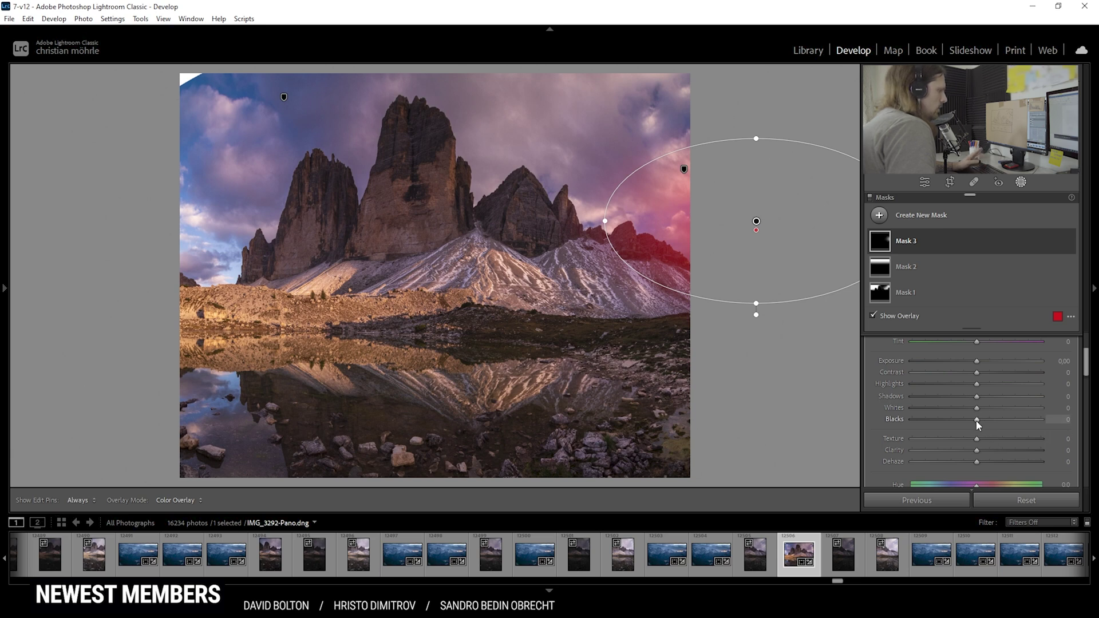
pyautogui.press('o')
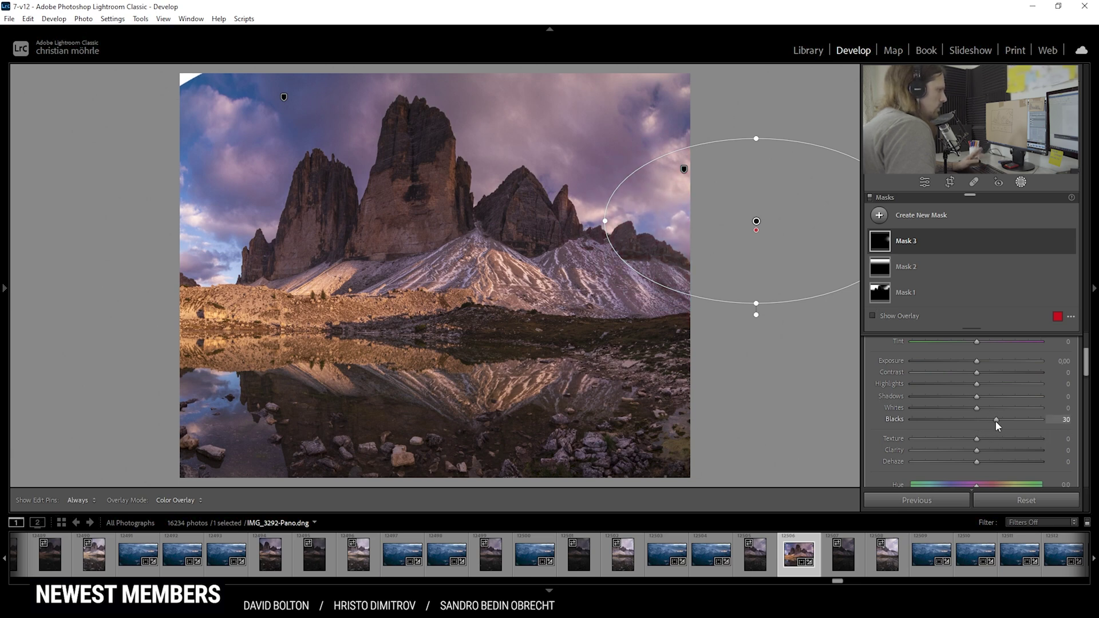
# Set the radial mask to Blacks 22, Dehaze -13 and Temp 19, and rotate the ellipse slightly.
pyautogui.moveTo(994, 422); pyautogui.dragTo(991, 422)
pyautogui.scroll(-5, 1004, 431)
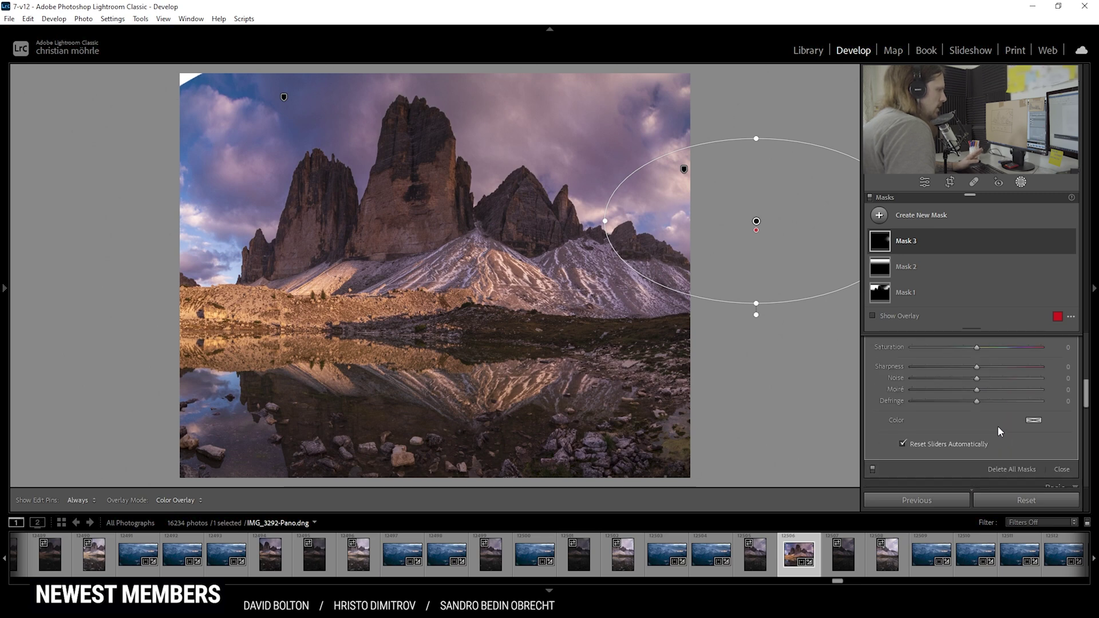
pyautogui.scroll(-1, 989, 417)
pyautogui.scroll(2, 988, 417)
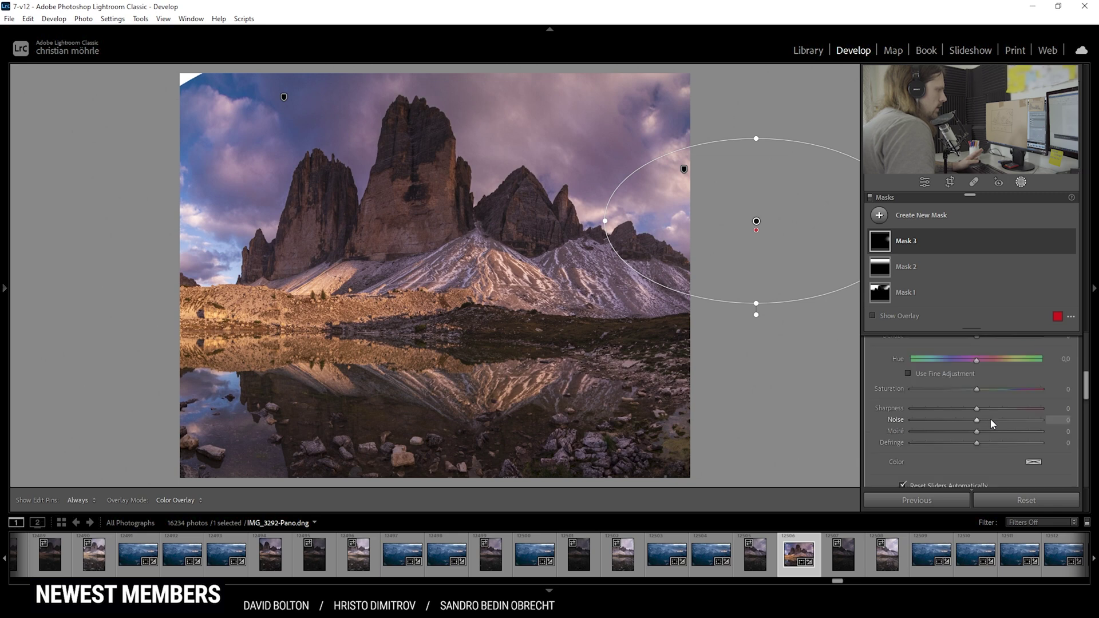
pyautogui.scroll(1, 990, 418)
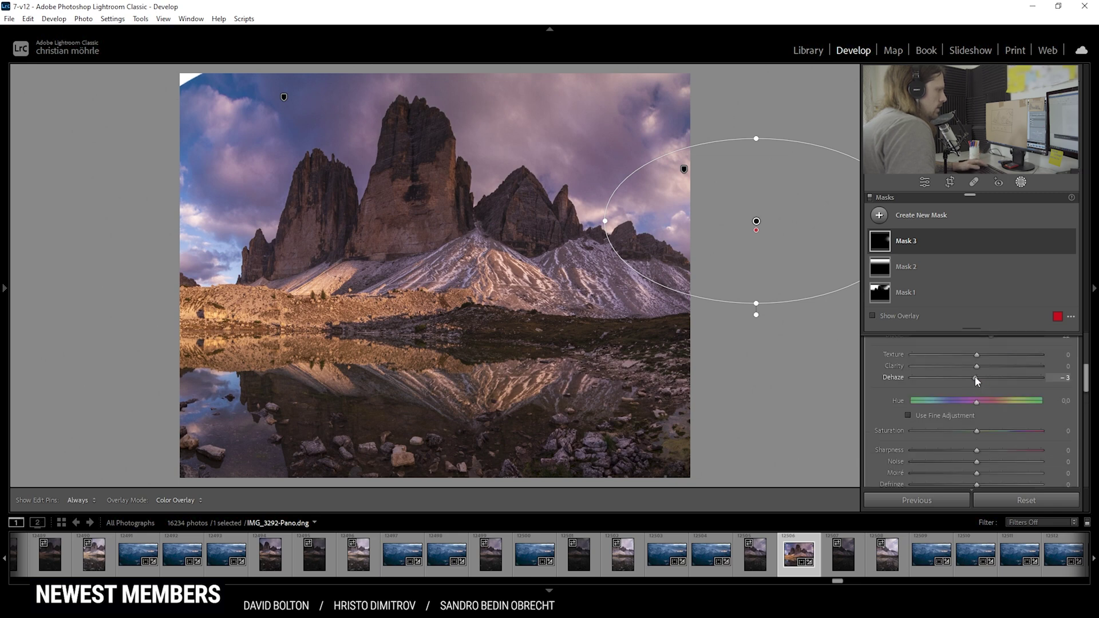
pyautogui.moveTo(975, 378); pyautogui.dragTo(970, 378)
pyautogui.moveTo(969, 376); pyautogui.dragTo(967, 377)
pyautogui.scroll(4, 1010, 396)
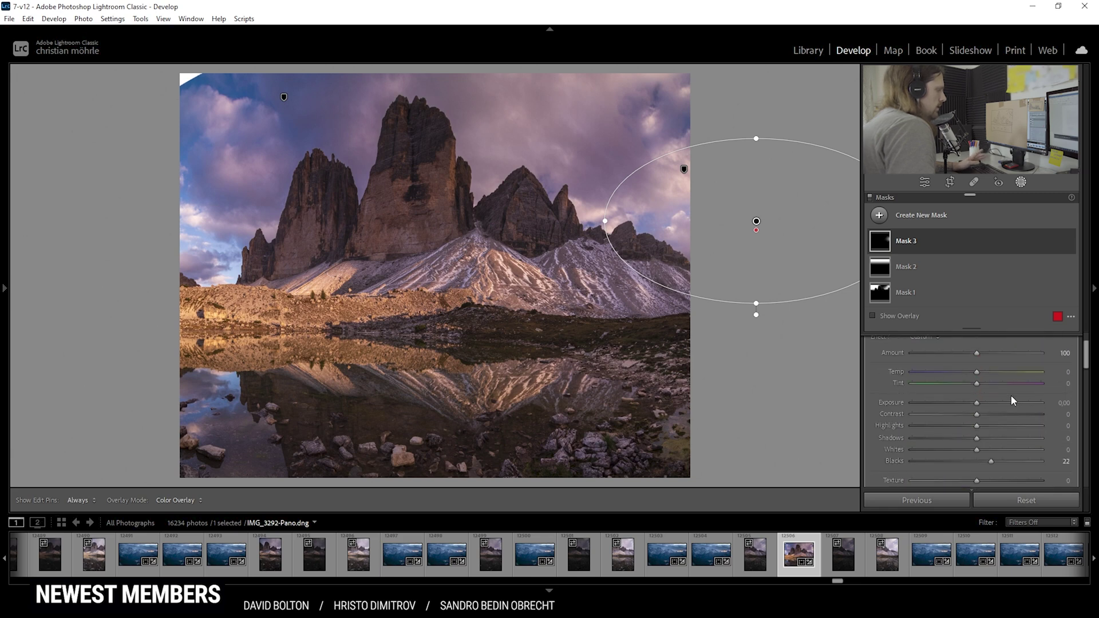
pyautogui.scroll(-1, 1011, 393)
pyautogui.moveTo(979, 375); pyautogui.dragTo(989, 375)
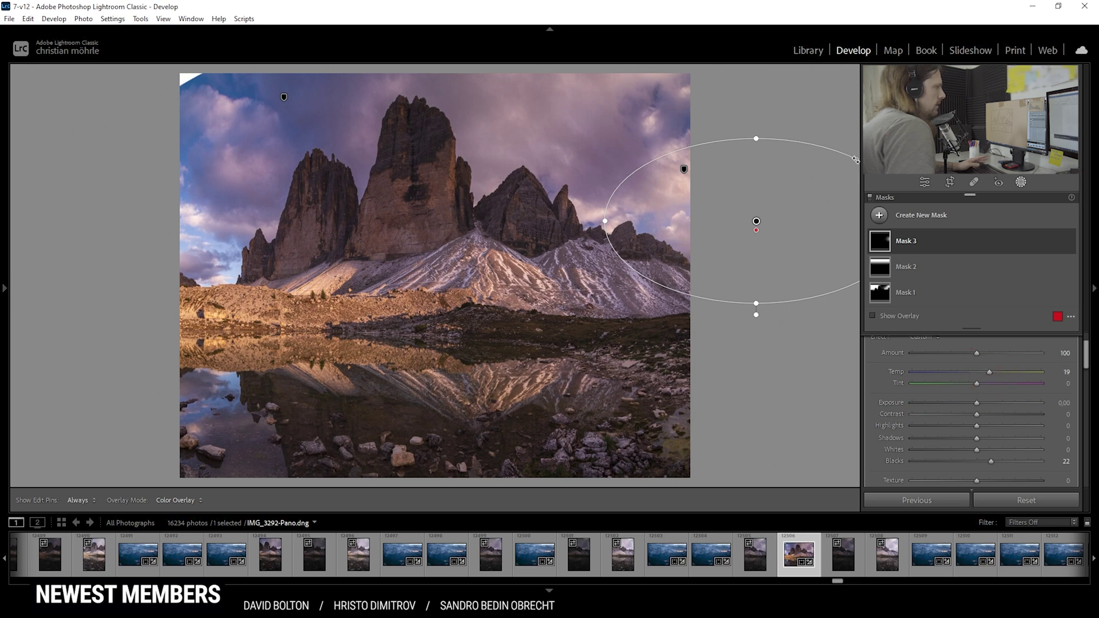
pyautogui.moveTo(852, 157)
pyautogui.mouseDown()
pyautogui.moveTo(847, 147)
pyautogui.moveTo(836, 179)
pyautogui.moveTo(848, 175)
pyautogui.mouseUp()
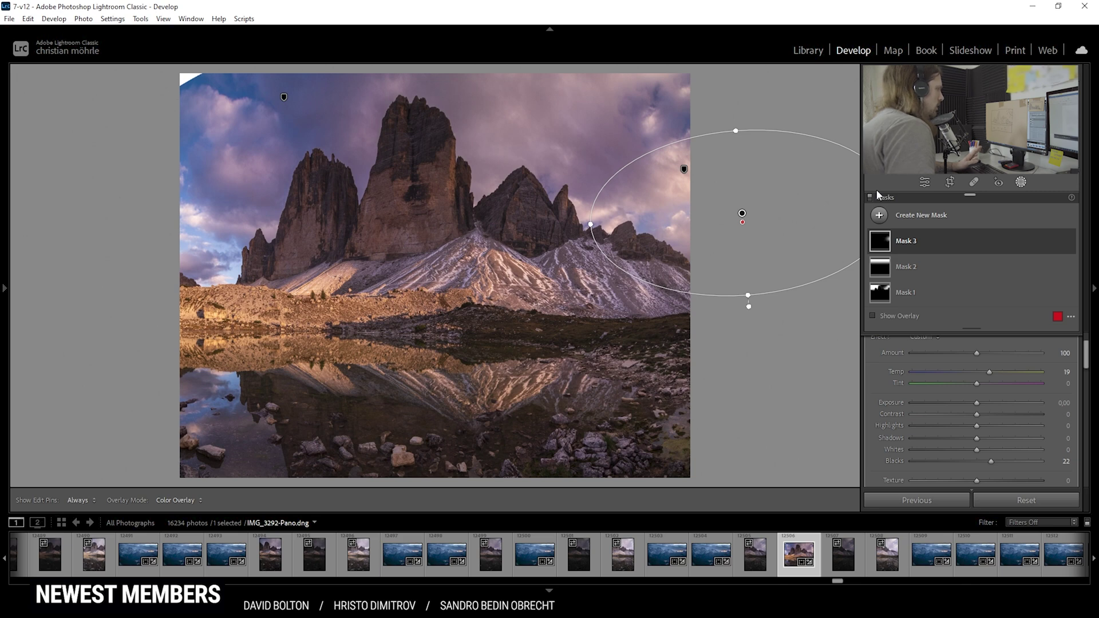
# Add a linear gradient up from the bottom over the lake with Texture 19 and Clarity 24, then exit masking.
pyautogui.click(879, 216)
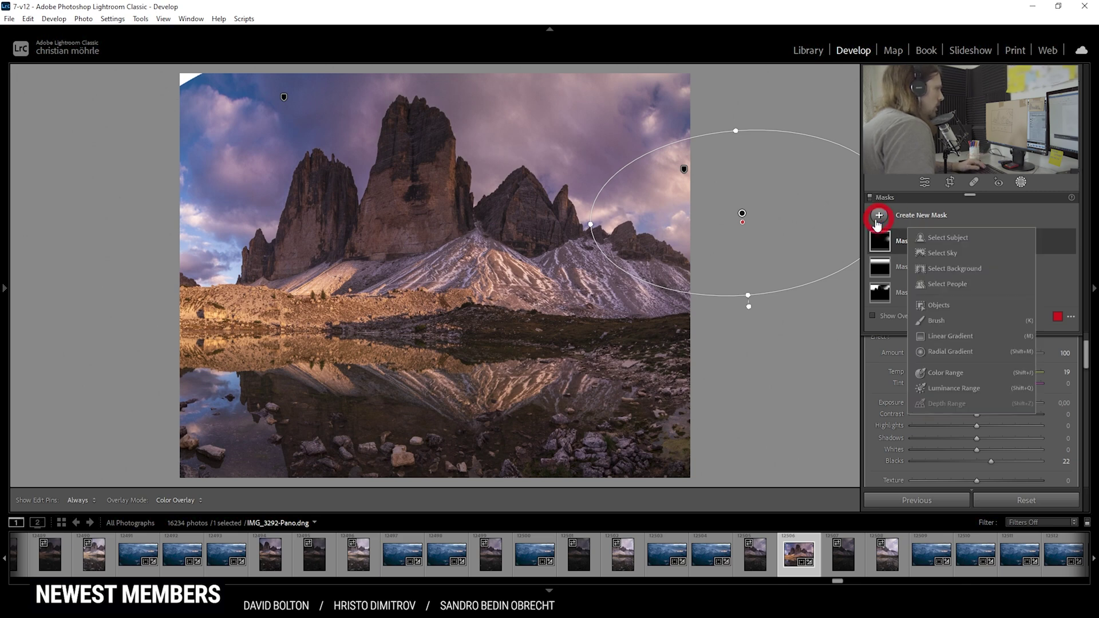
pyautogui.click(954, 338)
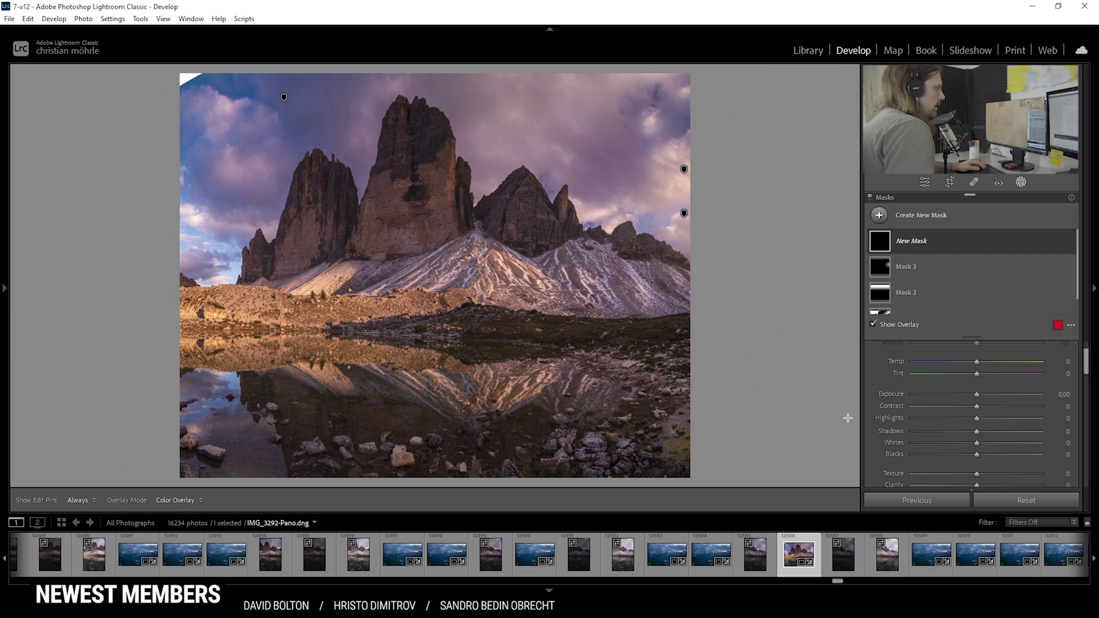
pyautogui.moveTo(848, 418); pyautogui.dragTo(848, 278)
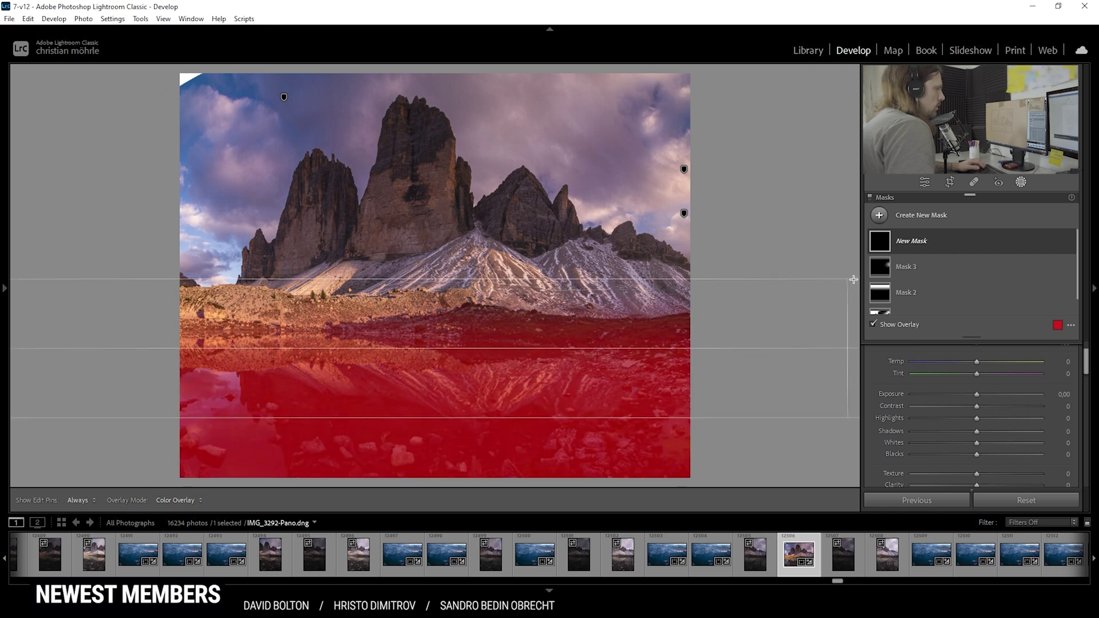
pyautogui.scroll(-3, 960, 382)
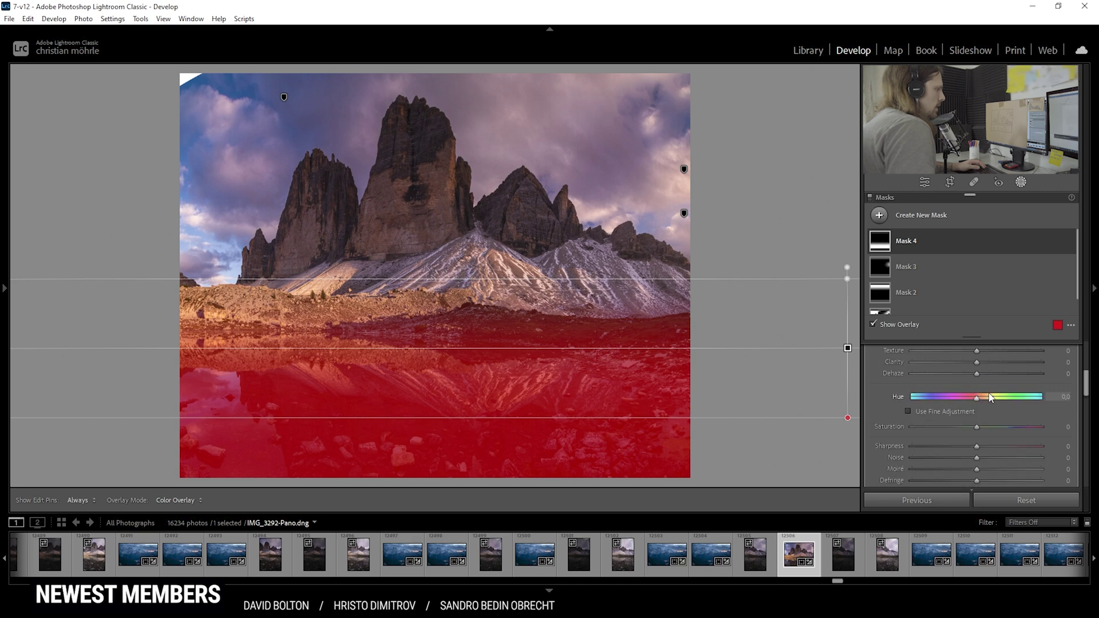
pyautogui.click(990, 401)
pyautogui.moveTo(986, 390); pyautogui.dragTo(989, 392)
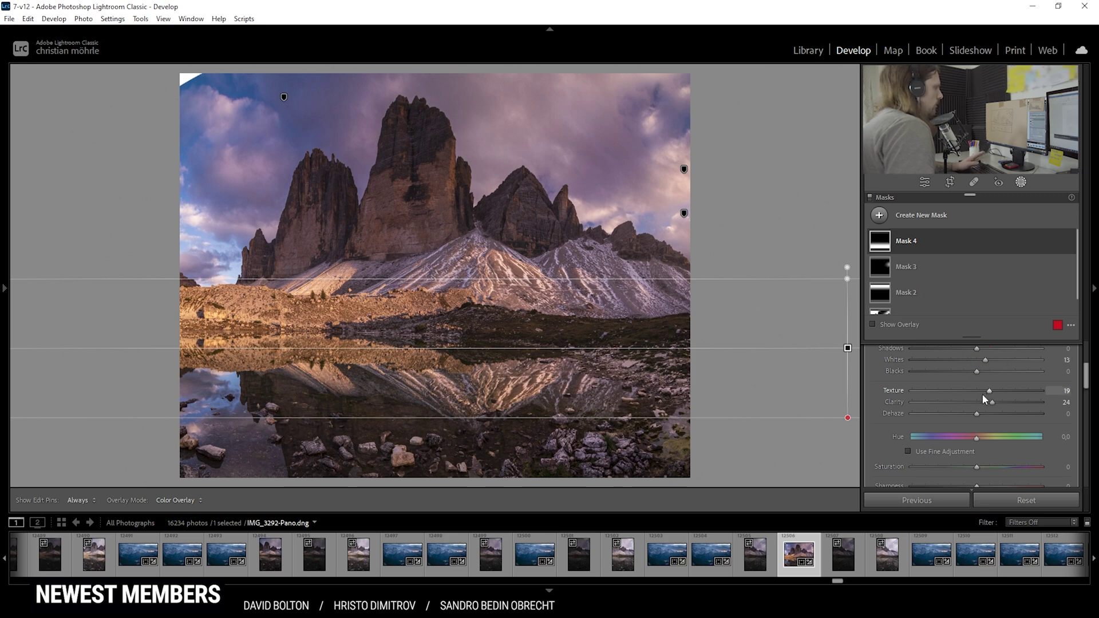
pyautogui.click(1020, 183)
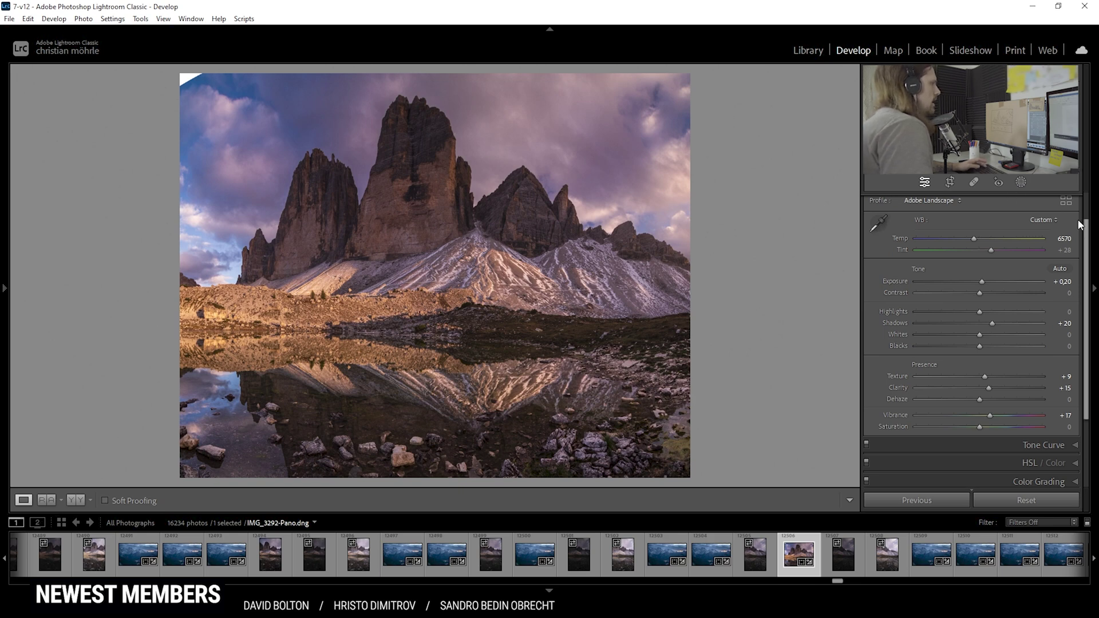
# In HSL, set Yellow saturation -20, Blue saturation +9, Blue luminance -25 and Yellow luminance +14.
pyautogui.moveTo(1083, 224); pyautogui.dragTo(1094, 280)
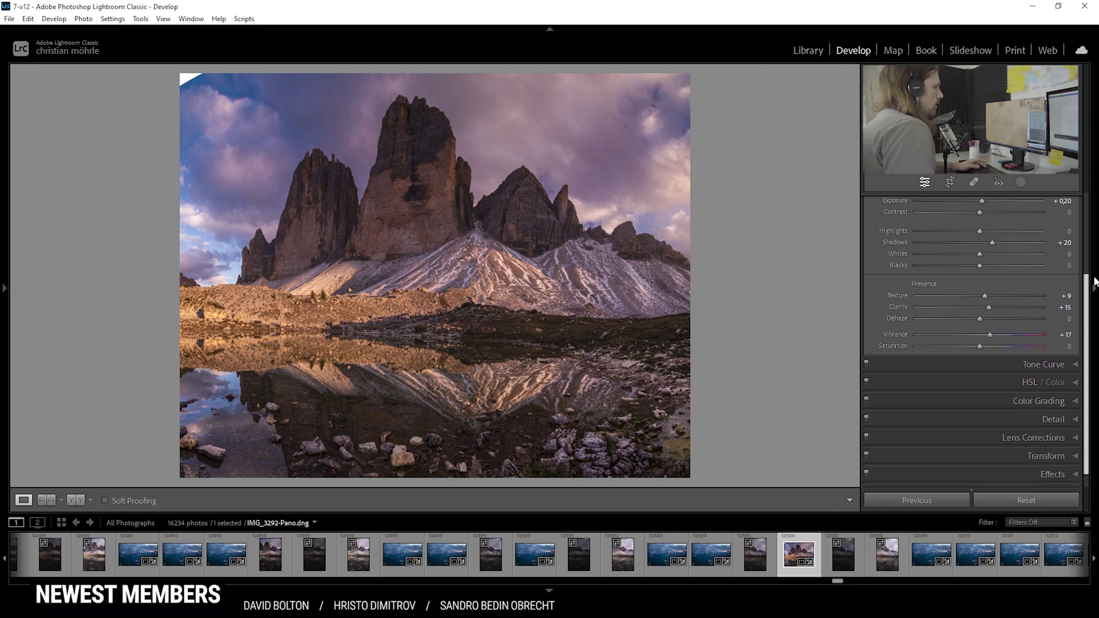
pyautogui.click(1004, 381)
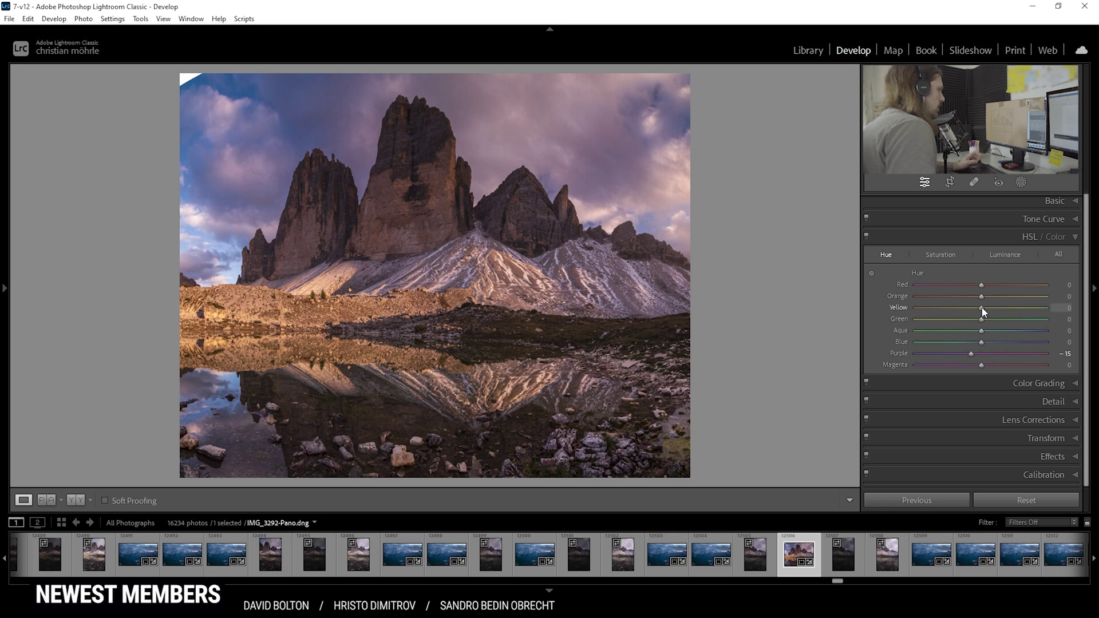
pyautogui.moveTo(980, 310); pyautogui.dragTo(968, 308)
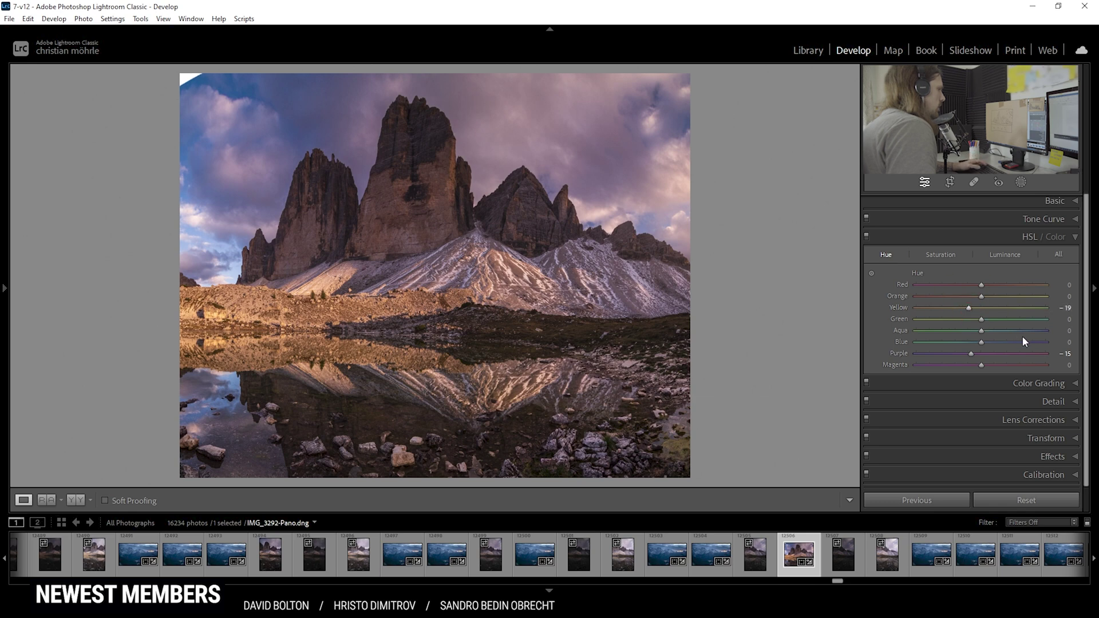
pyautogui.click(943, 255)
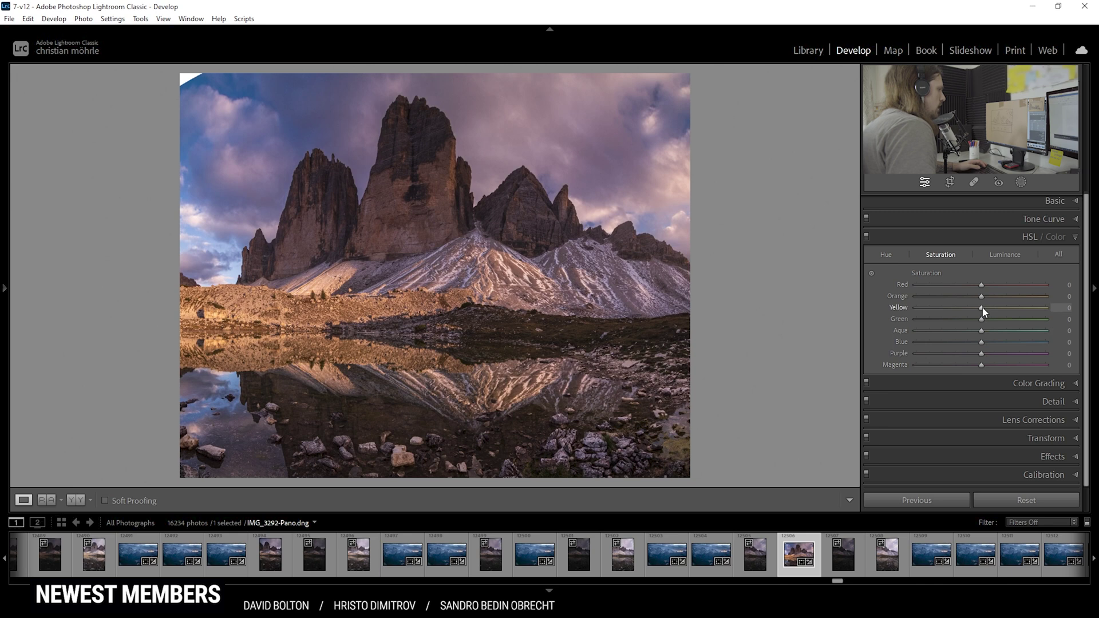
pyautogui.moveTo(981, 309); pyautogui.dragTo(974, 312)
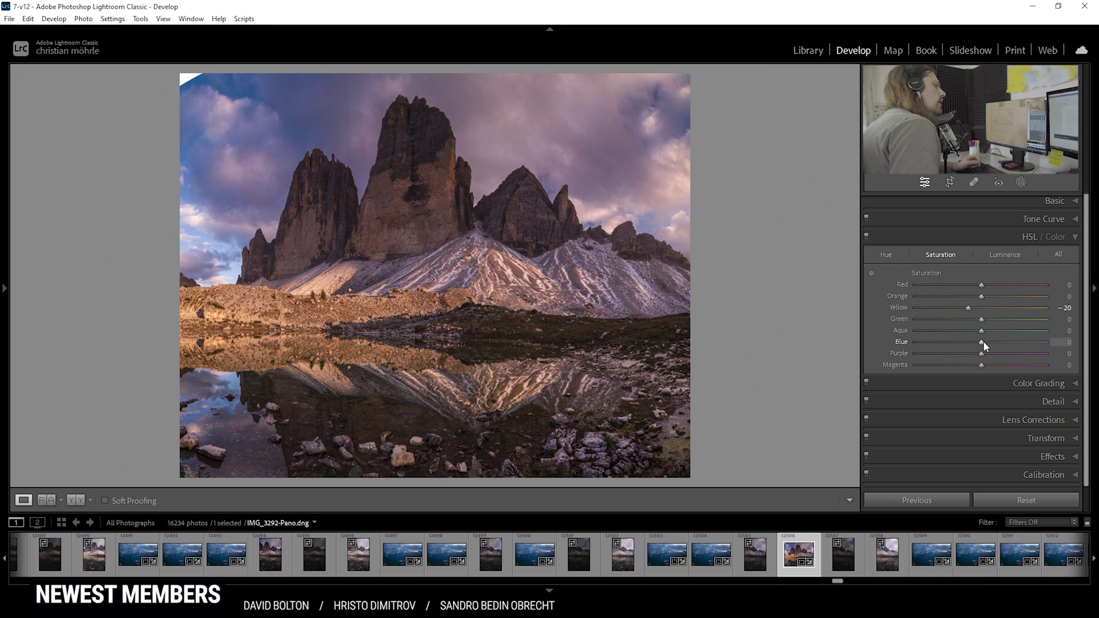
pyautogui.moveTo(983, 342); pyautogui.dragTo(988, 341)
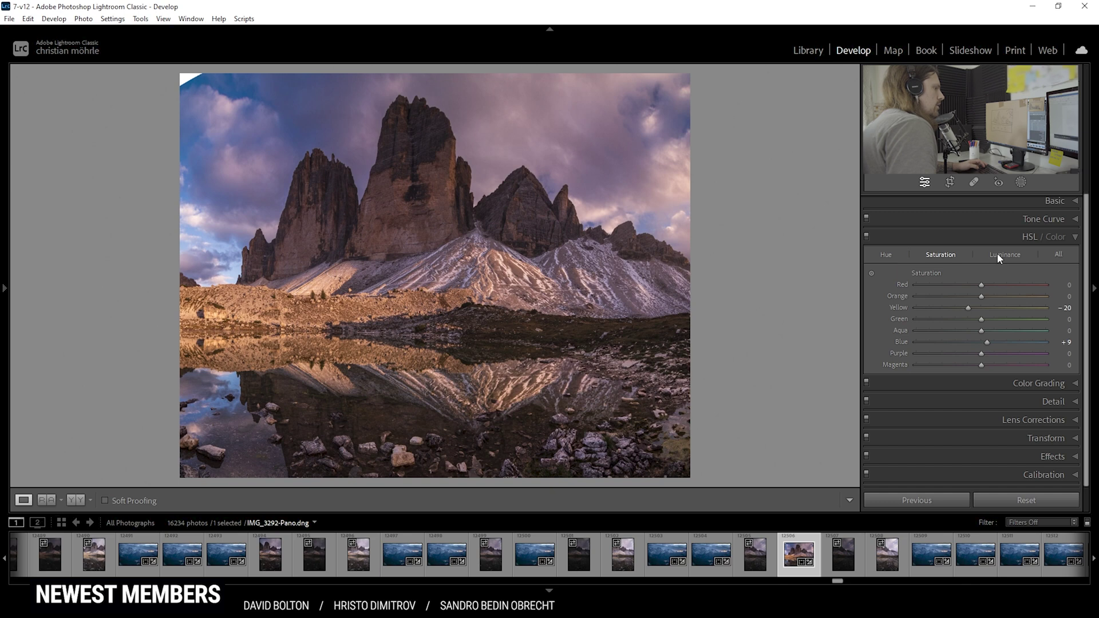
pyautogui.click(998, 255)
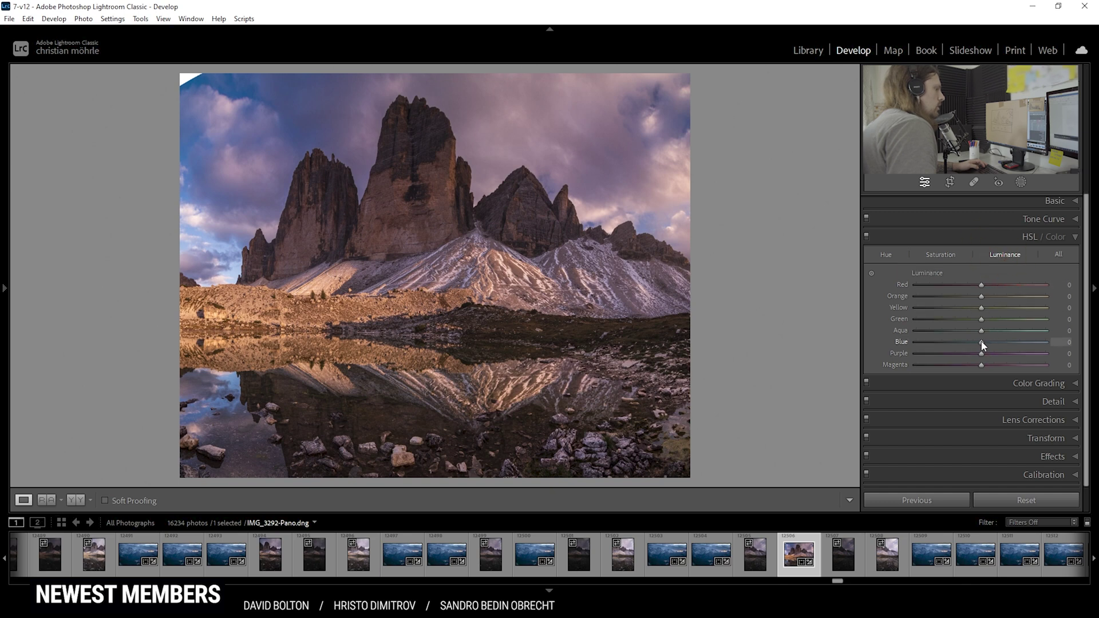
pyautogui.moveTo(982, 344); pyautogui.dragTo(965, 345)
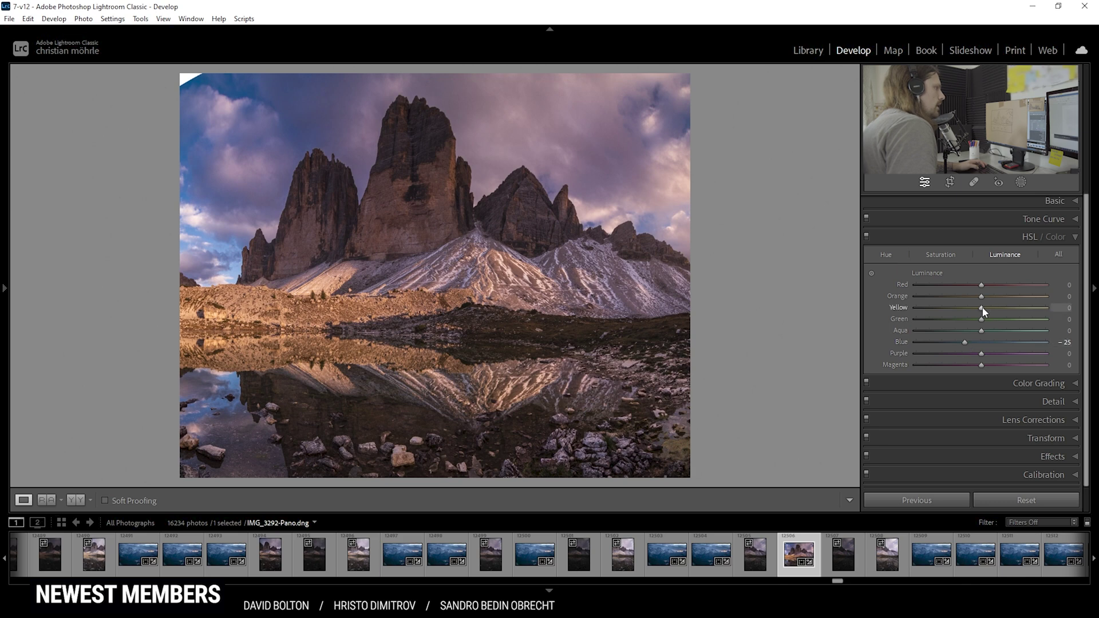
pyautogui.moveTo(982, 307); pyautogui.dragTo(990, 307)
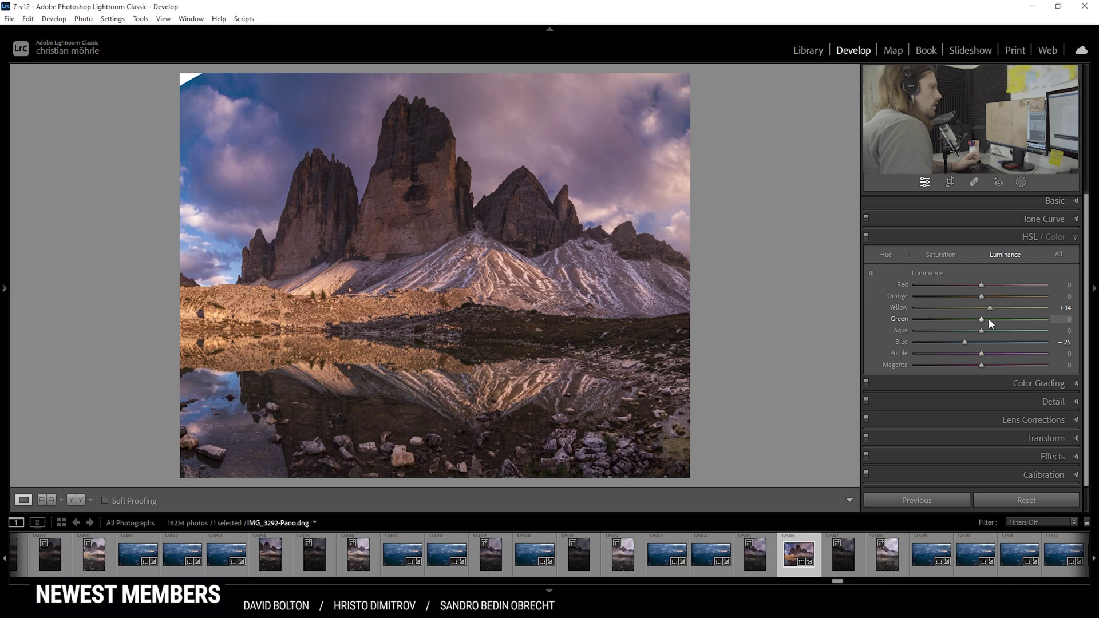
# Give the highlights a warm, more saturated tint in Color Grading.
pyautogui.click(1000, 382)
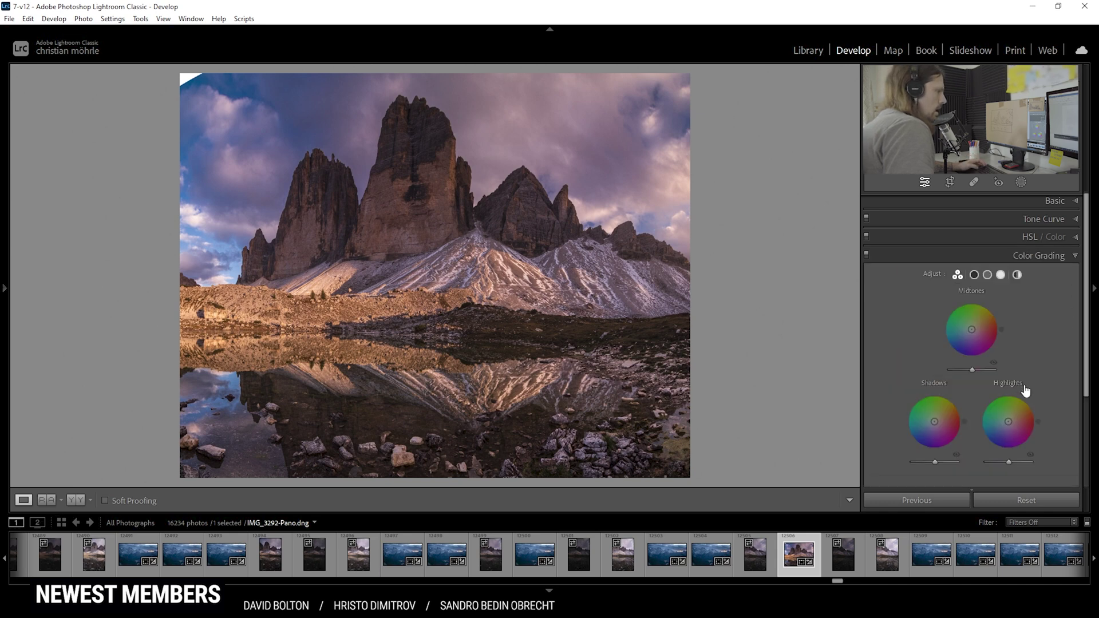
pyautogui.click(1000, 245)
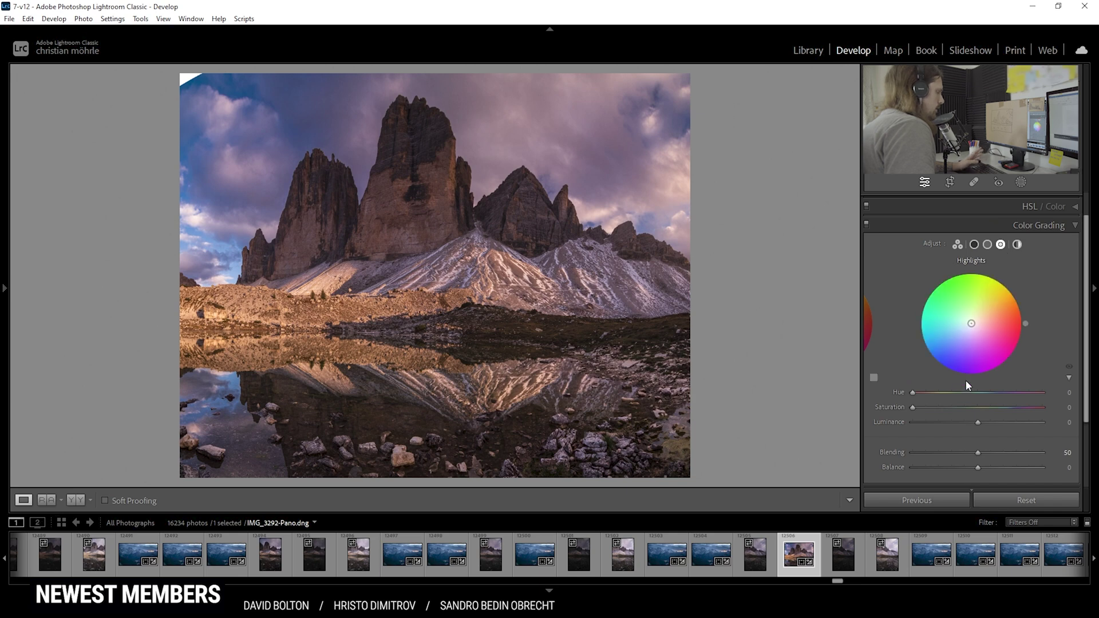
pyautogui.moveTo(914, 392); pyautogui.dragTo(931, 394)
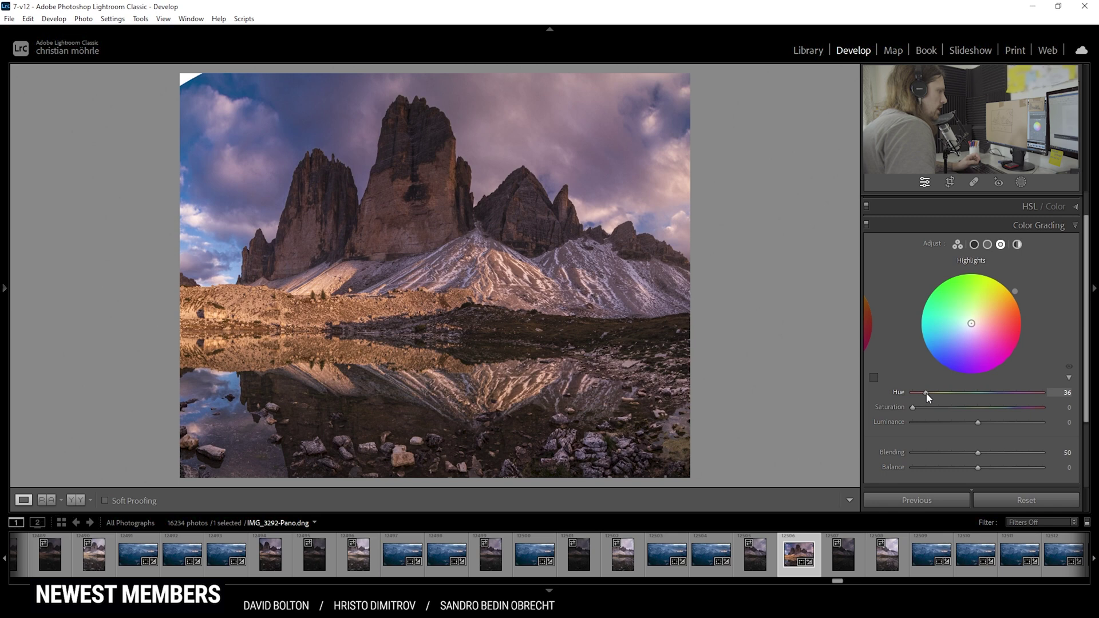
pyautogui.moveTo(918, 409)
pyautogui.mouseDown()
pyautogui.moveTo(945, 410)
pyautogui.moveTo(932, 418)
pyautogui.moveTo(917, 393)
pyautogui.moveTo(936, 411)
pyautogui.mouseUp()
# Set Midtones to Hue 41 and Saturation 19, and tint the shadows blue with Hue 230 and Saturation 6.
pyautogui.click(987, 244)
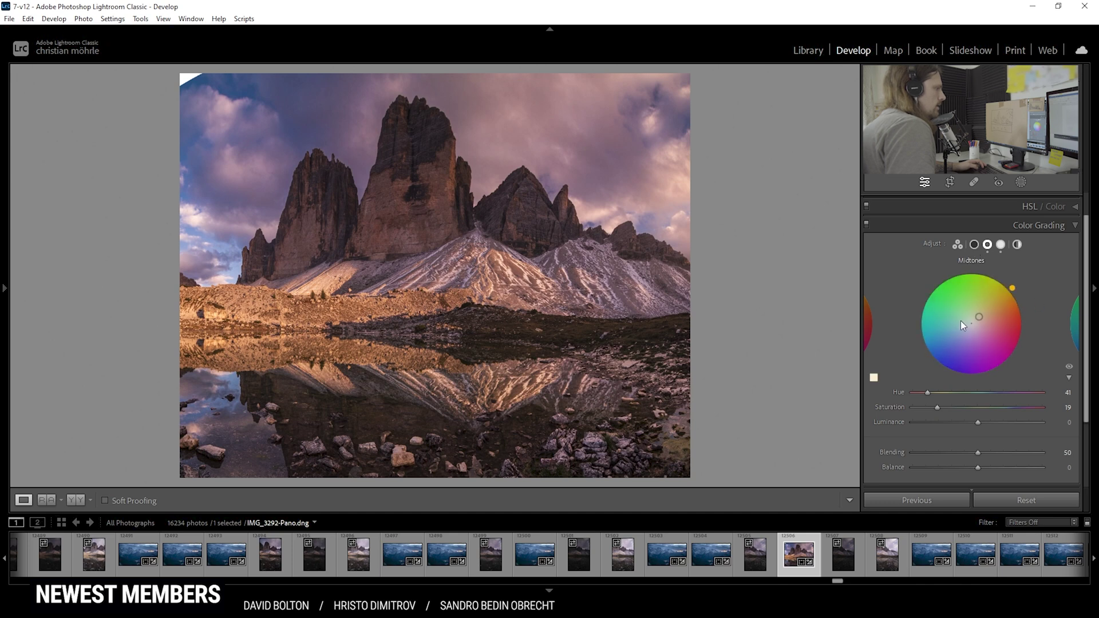
pyautogui.click(973, 245)
pyautogui.moveTo(912, 392); pyautogui.dragTo(995, 393)
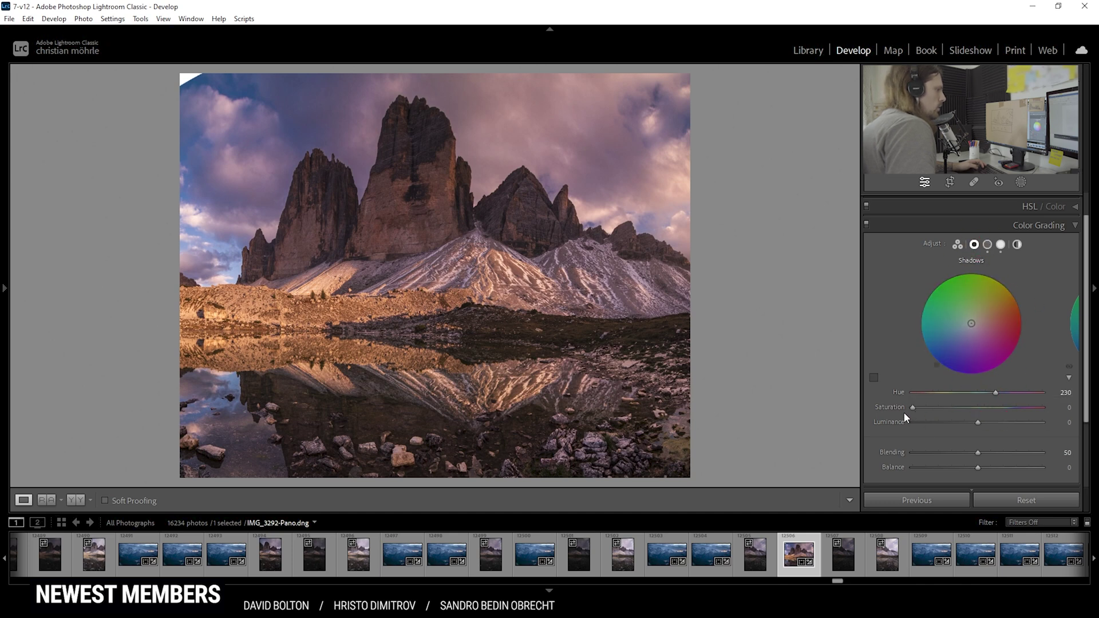
pyautogui.moveTo(906, 411)
pyautogui.mouseDown()
pyautogui.moveTo(942, 410)
pyautogui.moveTo(922, 408)
pyautogui.mouseUp()
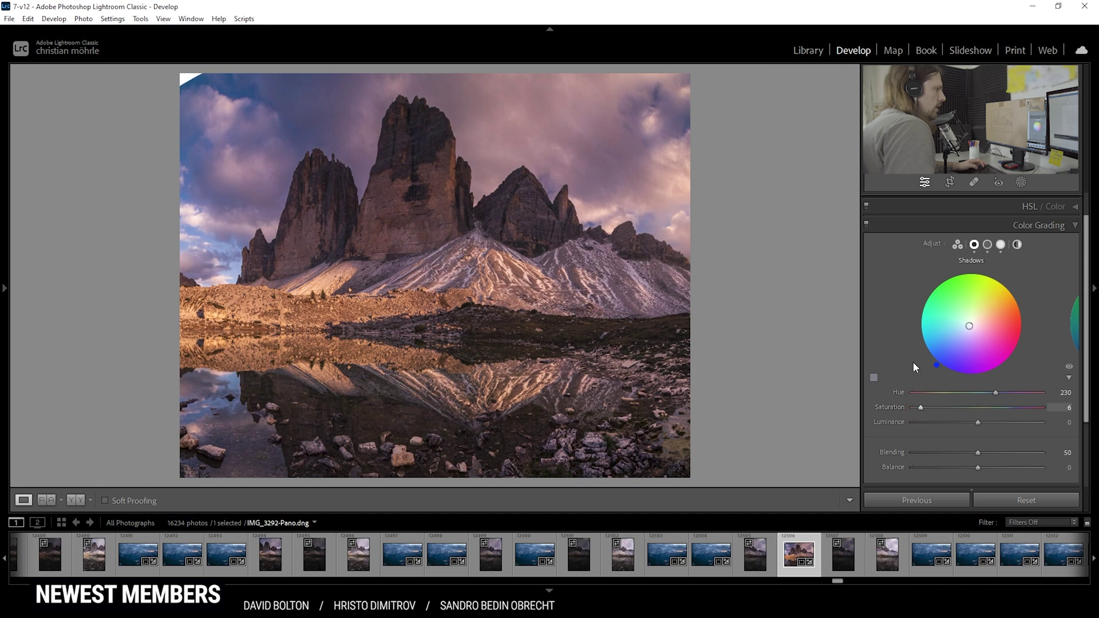
pyautogui.click(1073, 225)
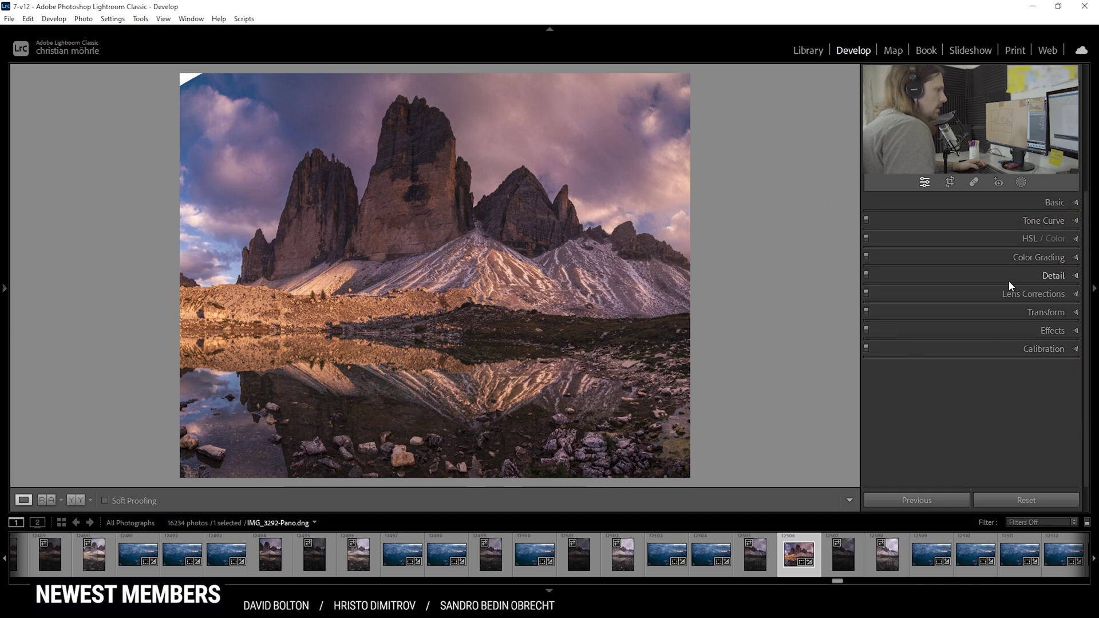
# Shift the Calibration Blue Primary Hue to -10.
pyautogui.click(995, 350)
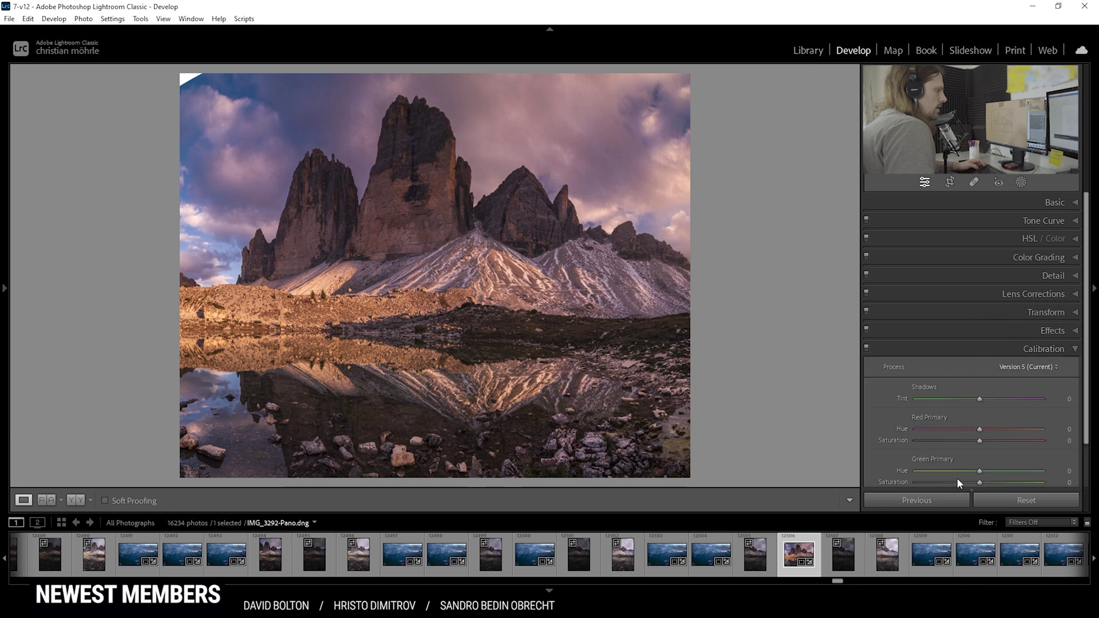
pyautogui.scroll(-1, 967, 466)
pyautogui.moveTo(977, 465)
pyautogui.mouseDown()
pyautogui.moveTo(961, 467)
pyautogui.moveTo(990, 479)
pyautogui.mouseUp()
pyautogui.hotkey('ctrl', '9')
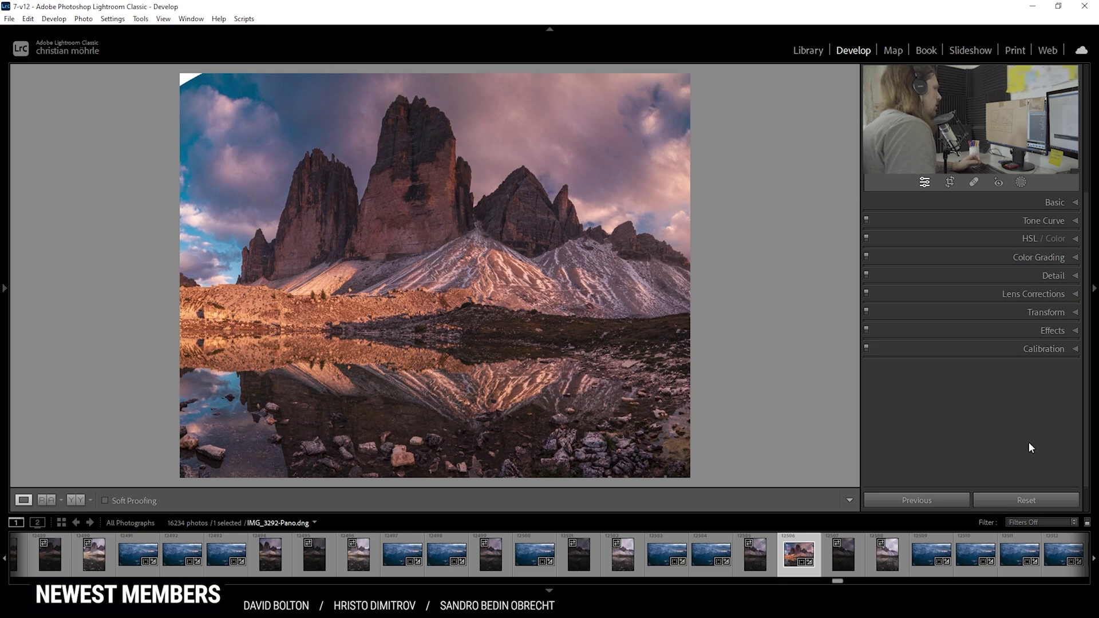
# Sharpen with Radius 0.5, Detail 100 and Masking 79, and raise the Amount.
pyautogui.click(1014, 275)
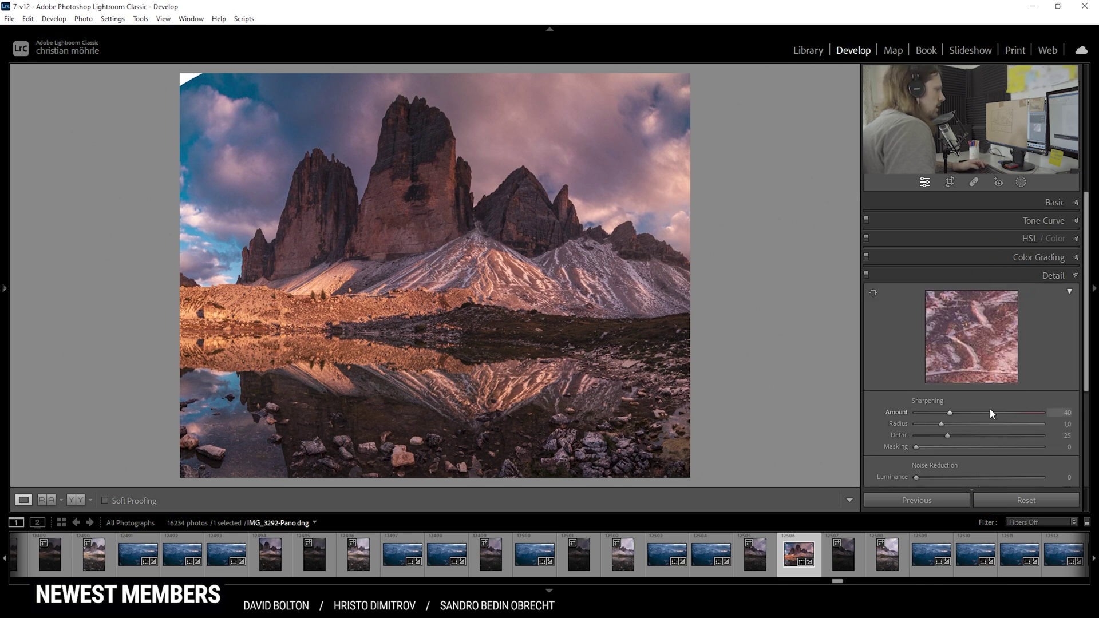
pyautogui.scroll(-1, 990, 412)
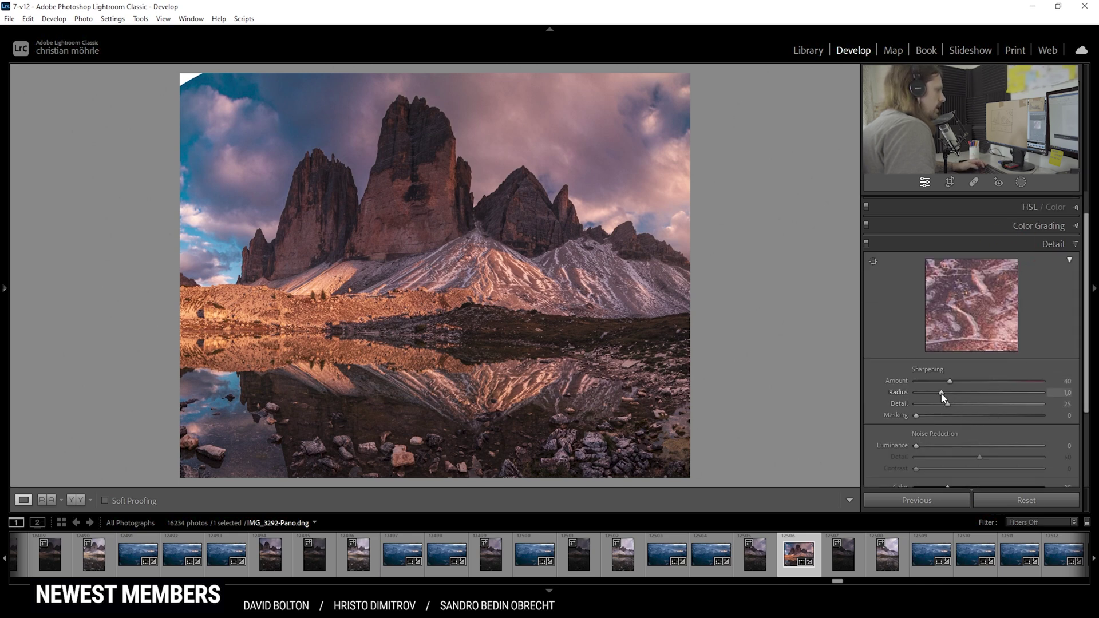
pyautogui.moveTo(941, 392); pyautogui.dragTo(835, 393)
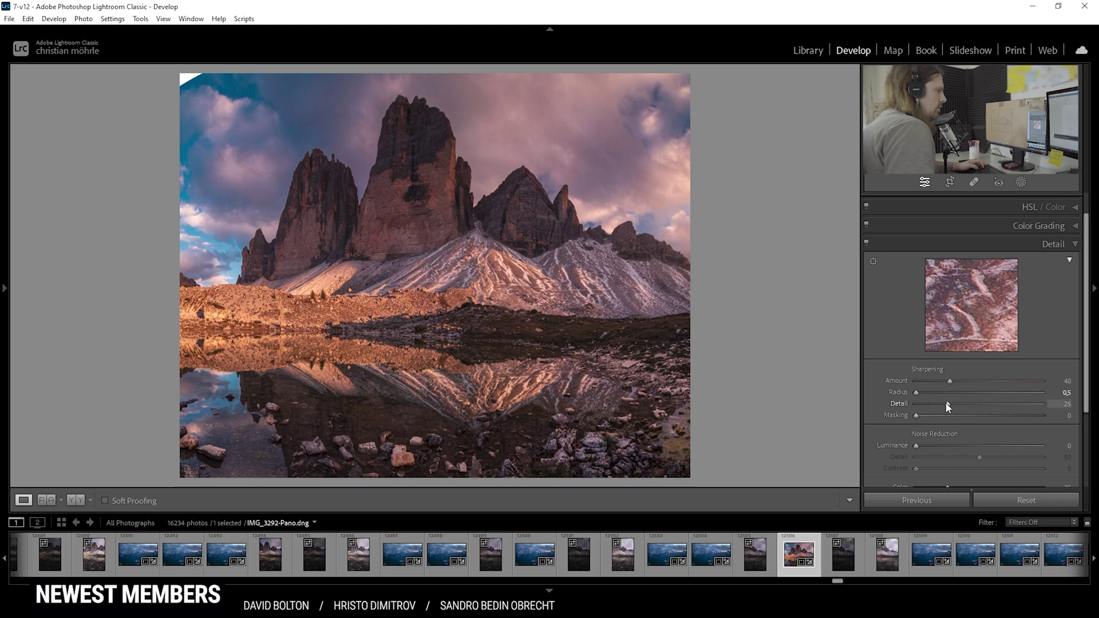
pyautogui.moveTo(947, 405); pyautogui.dragTo(1015, 419)
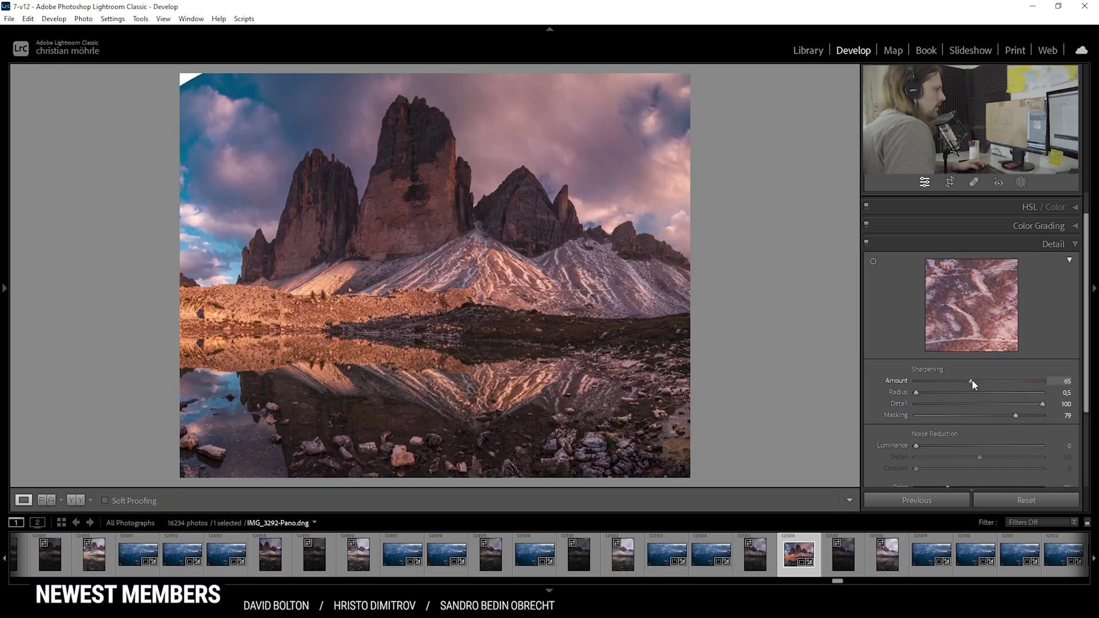
pyautogui.moveTo(974, 380); pyautogui.dragTo(981, 382)
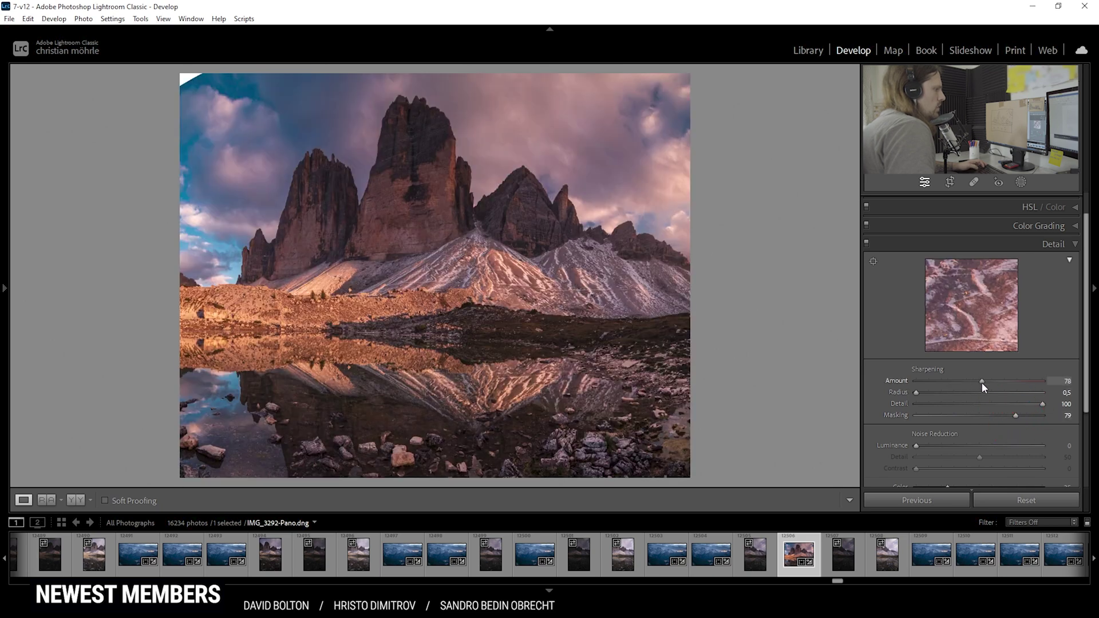
pyautogui.click(1075, 248)
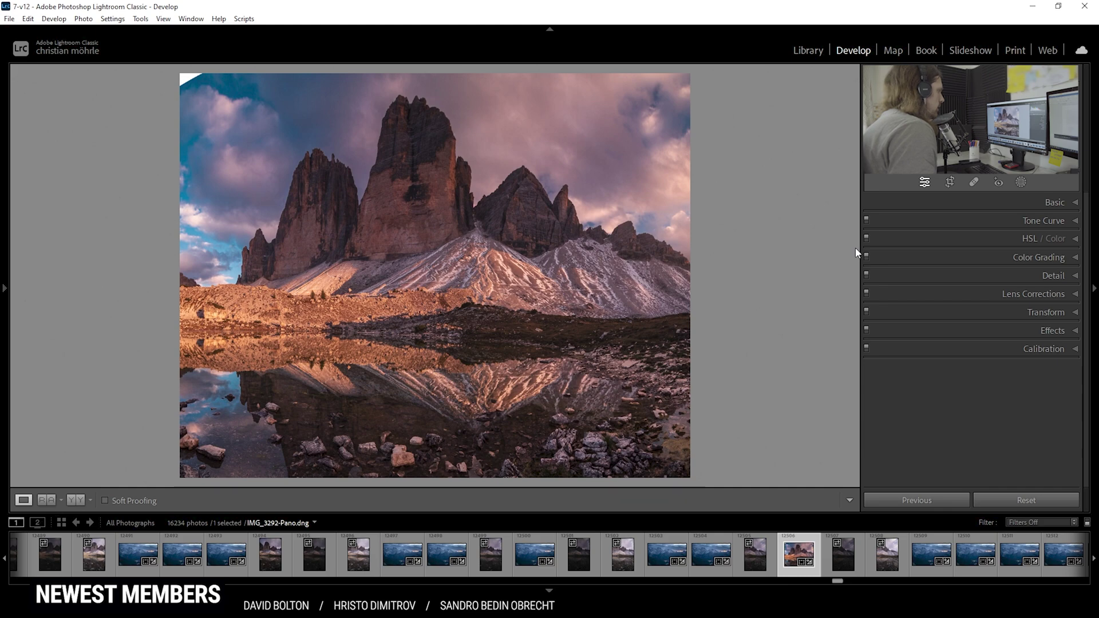
# Open Masking and inspect the linear gradient sky mask and the Select Sky mask.
pyautogui.click(1028, 183)
pyautogui.moveTo(884, 247)
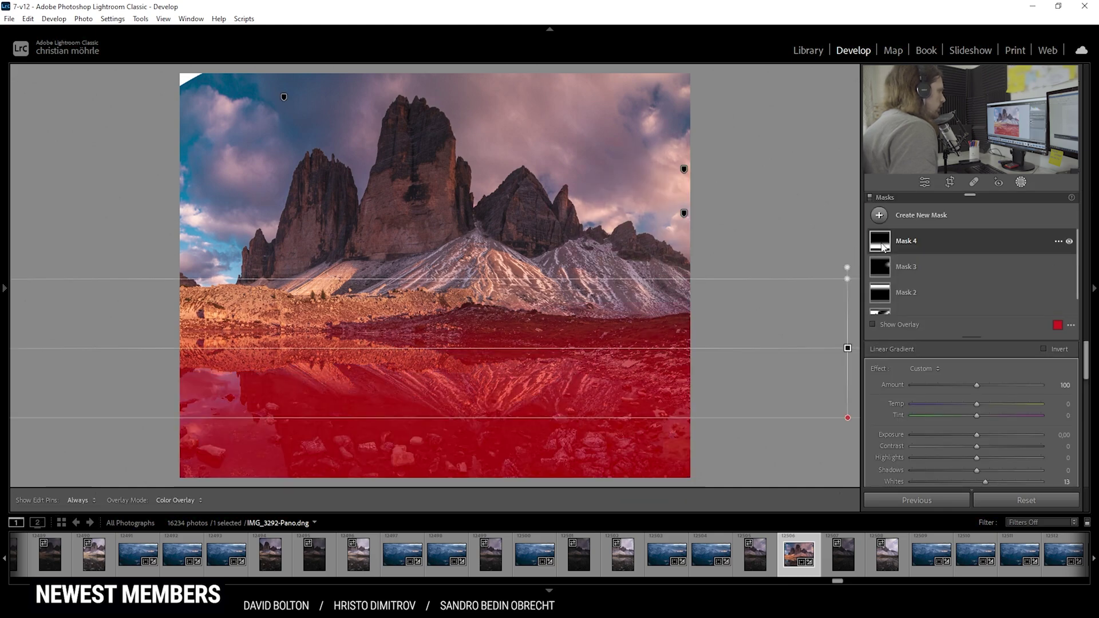
pyautogui.click(880, 262)
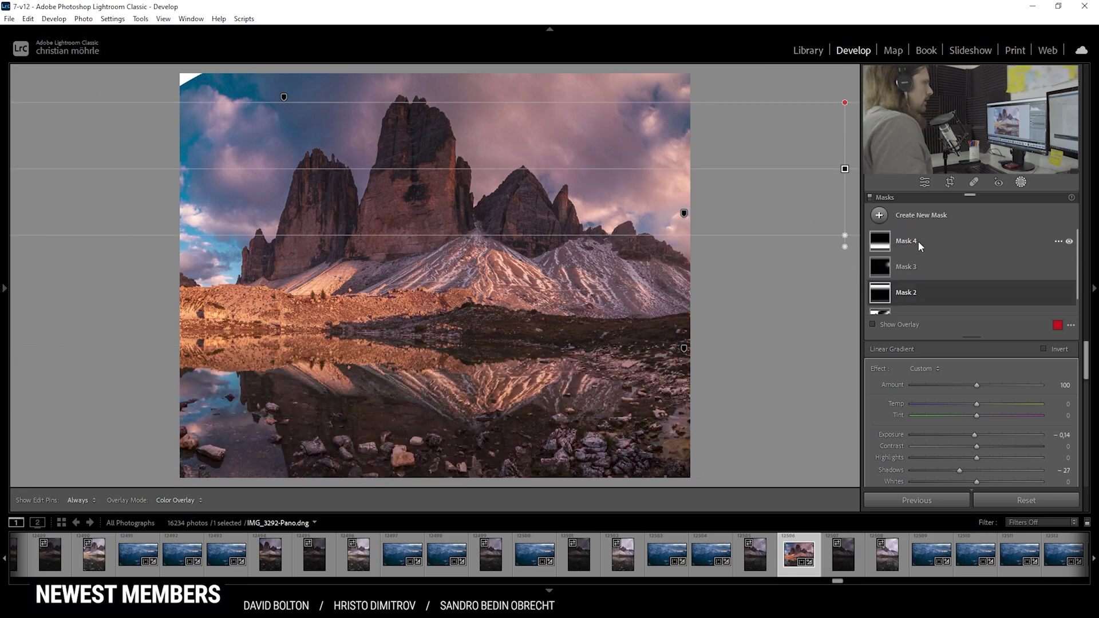
pyautogui.click(913, 295)
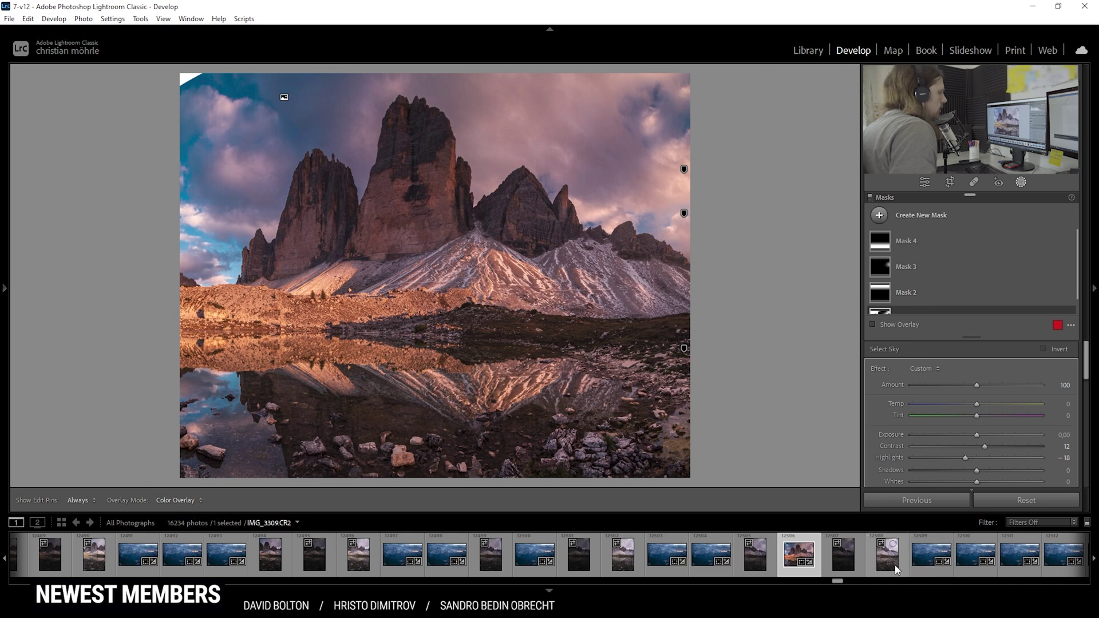
# Create a virtual copy of IMG_3292-Pano.dng from the filmstrip.
pyautogui.rightClick(787, 555)
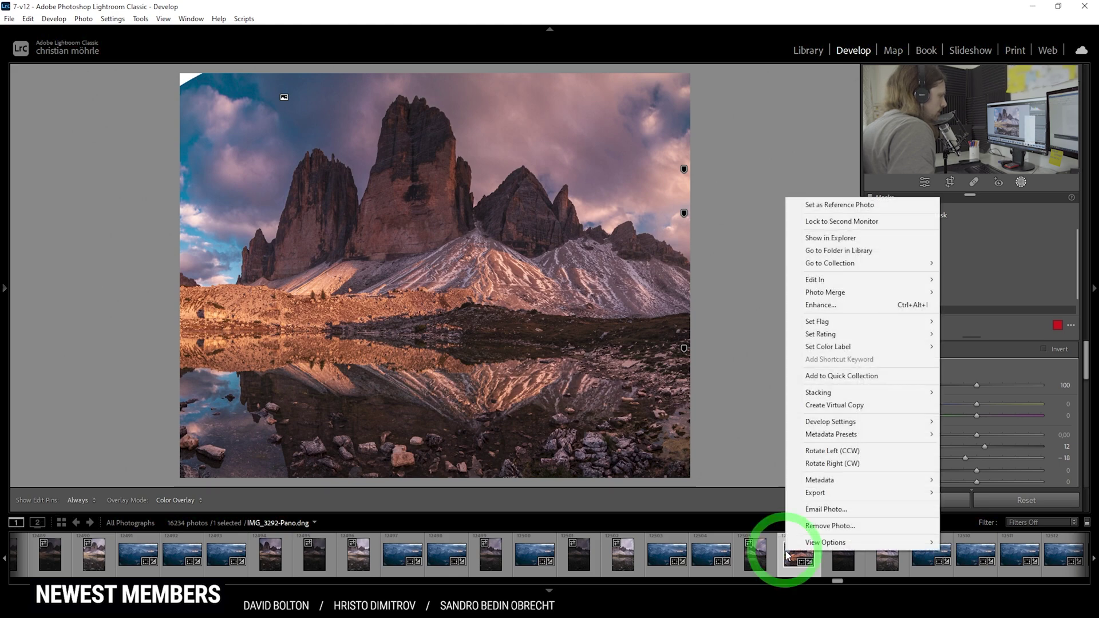
pyautogui.click(865, 411)
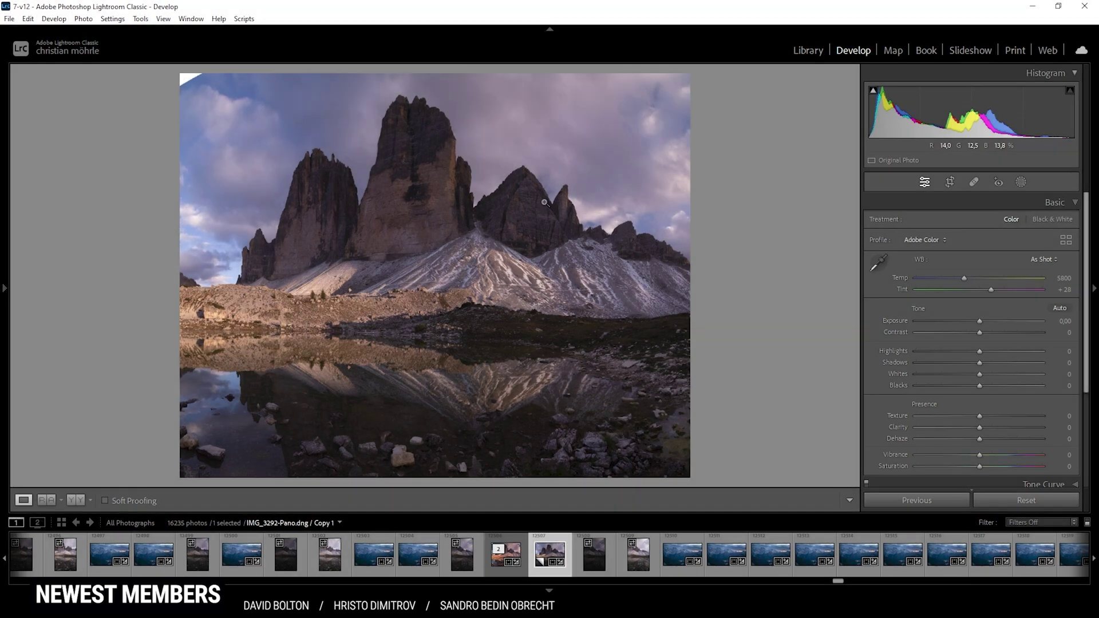
# Set the Lens Corrections manual Distortion amount to +49 so the panorama's edges bow inward.
pyautogui.scroll(-2, 1090, 239)
pyautogui.moveTo(1090, 238); pyautogui.dragTo(1087, 319)
pyautogui.click(982, 422)
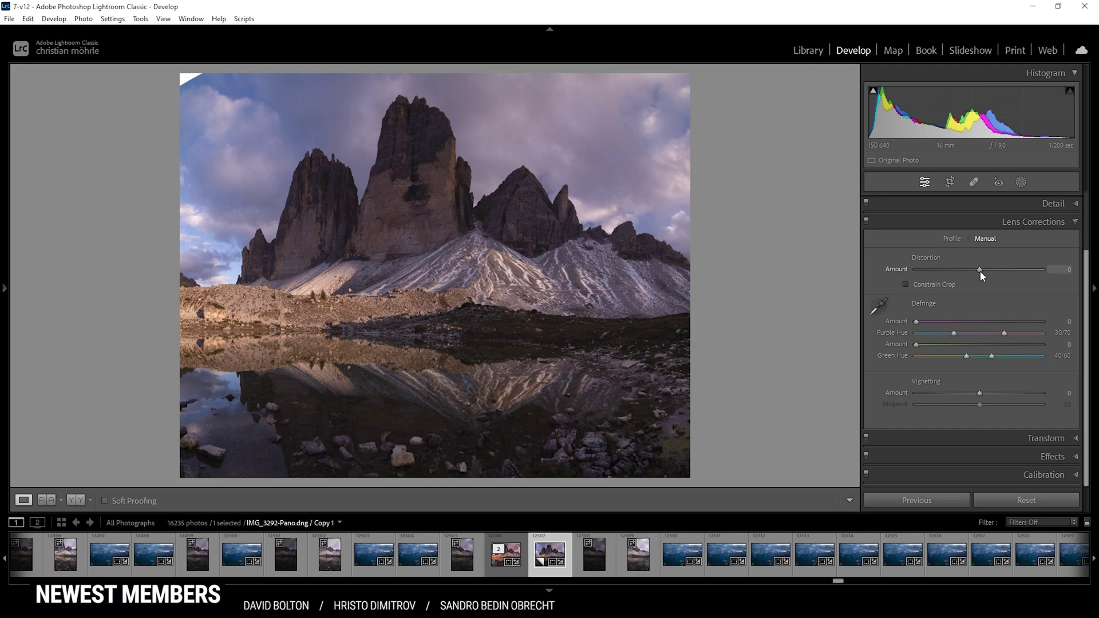
pyautogui.moveTo(979, 270); pyautogui.dragTo(1011, 273)
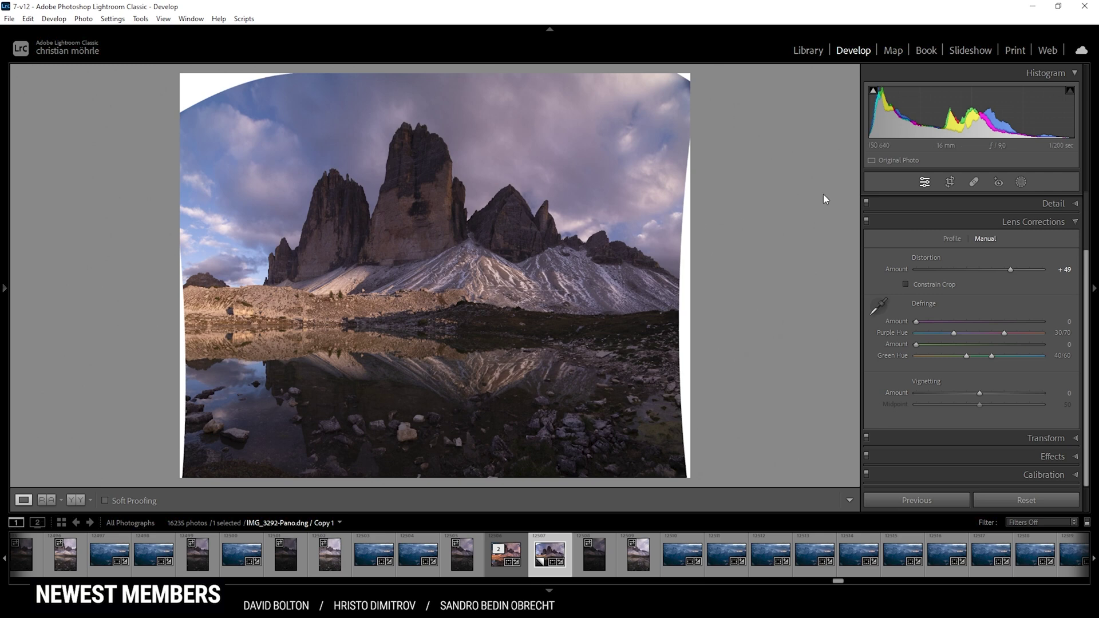
# Apply the Adobe Landscape profile and set white balance to Temp 7249, Tint +6.
pyautogui.click(1073, 221)
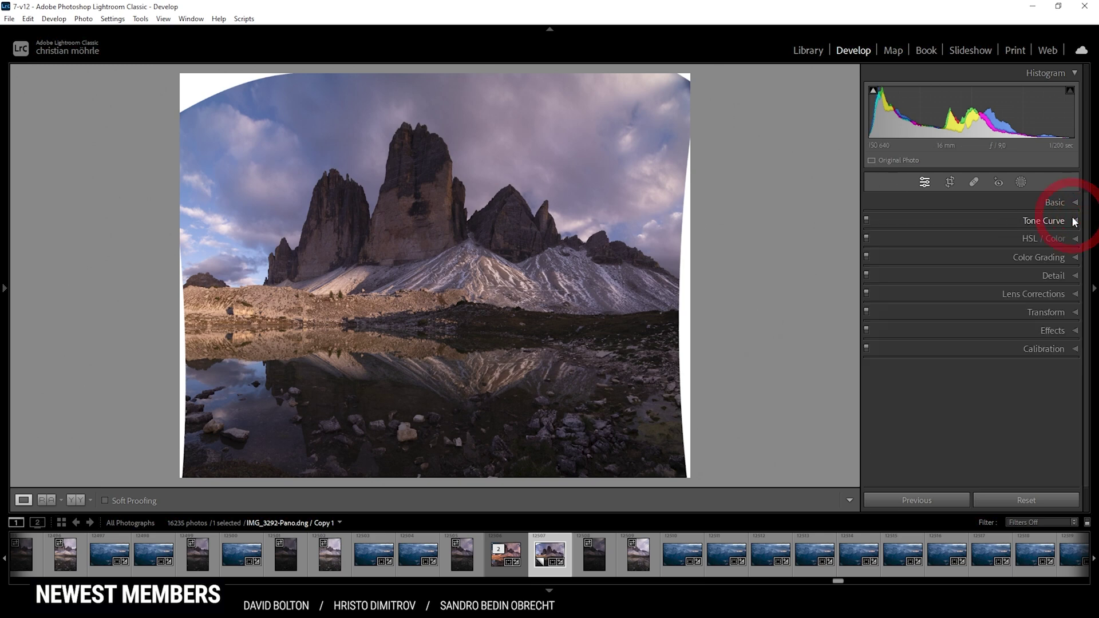
pyautogui.click(1065, 201)
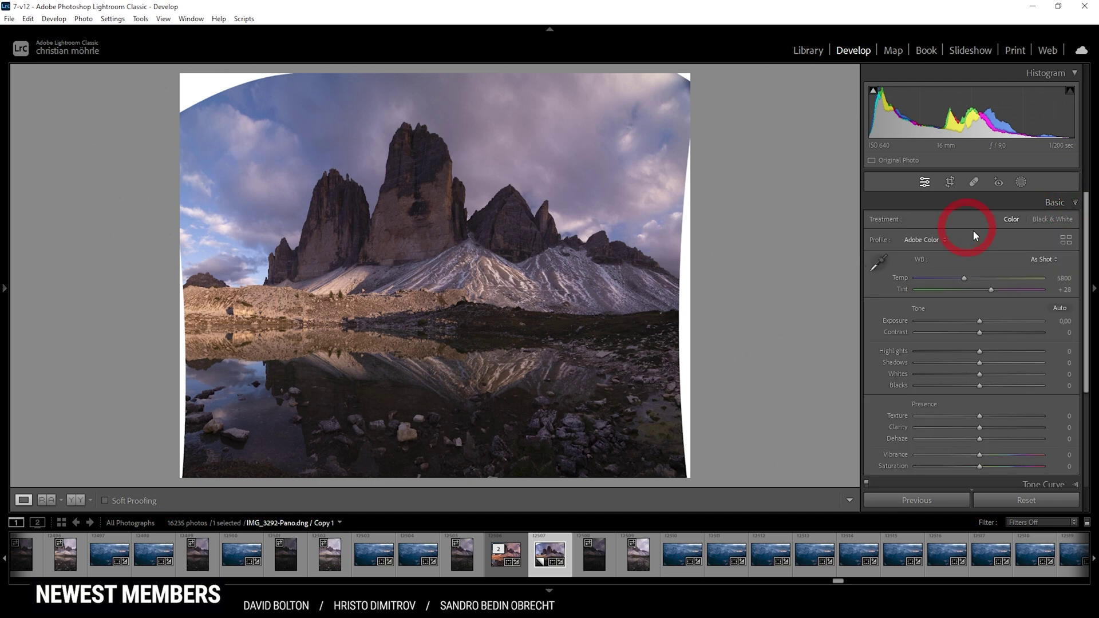
pyautogui.click(943, 241)
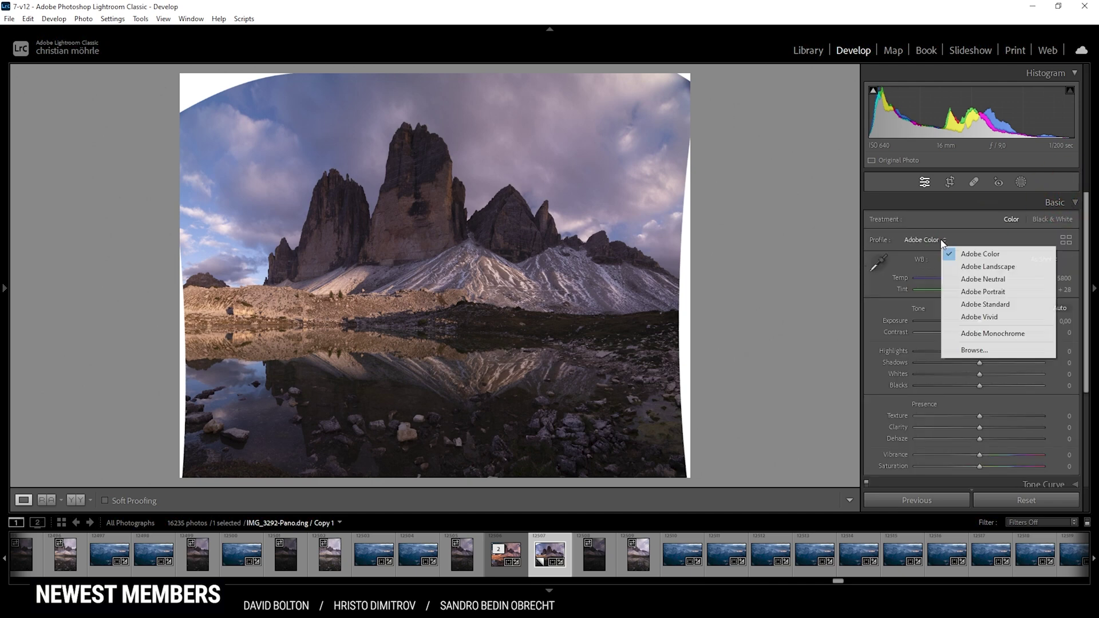
pyautogui.click(962, 268)
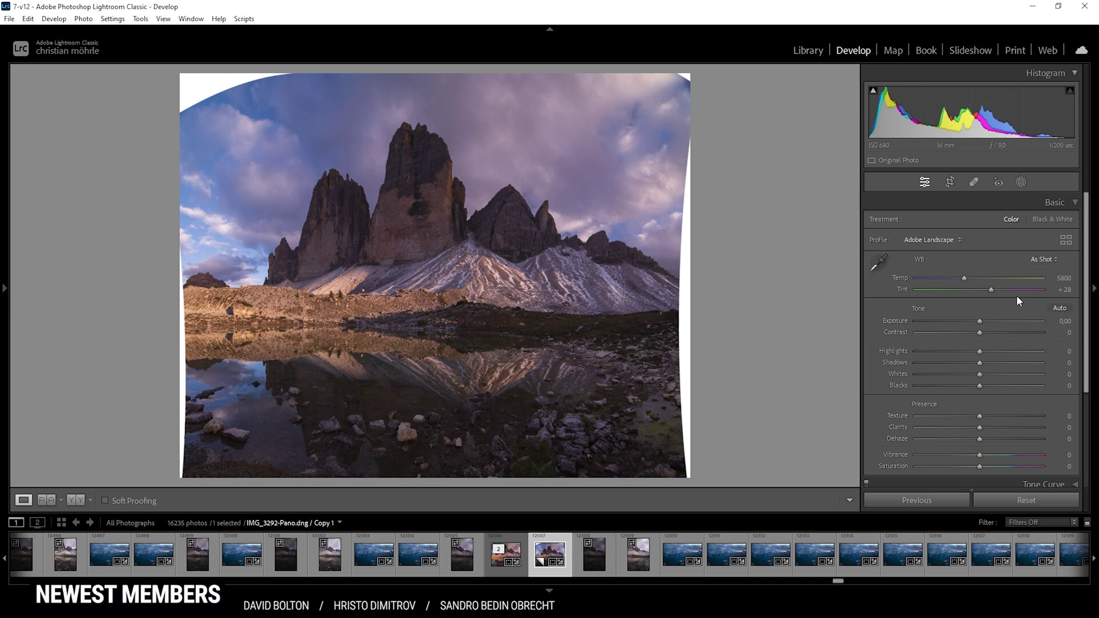
pyautogui.moveTo(964, 277); pyautogui.dragTo(983, 282)
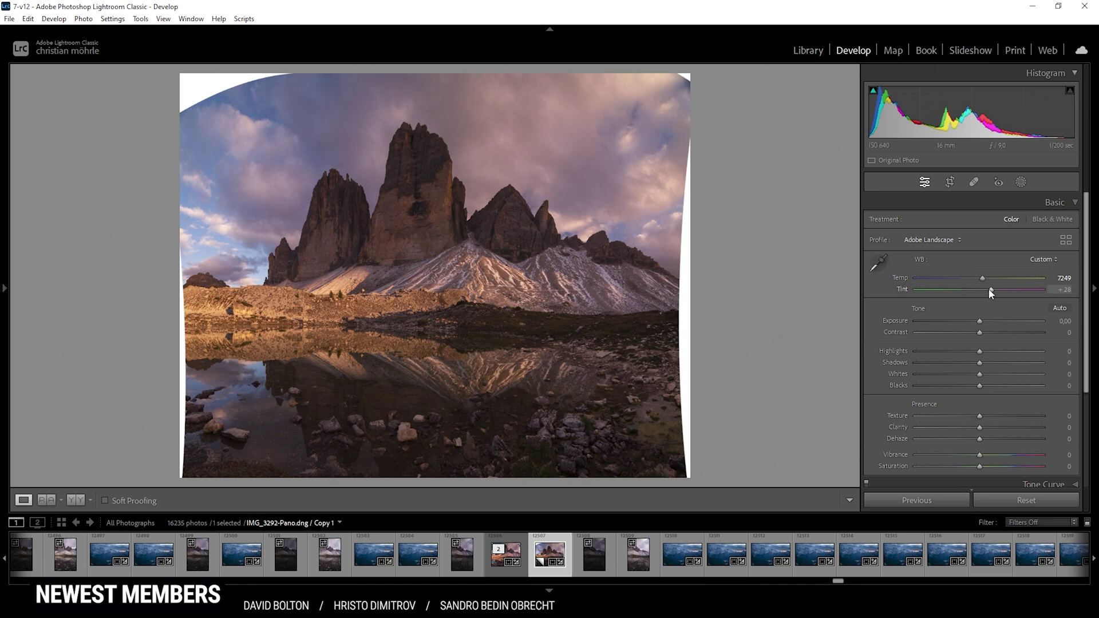
pyautogui.moveTo(991, 290); pyautogui.dragTo(978, 288)
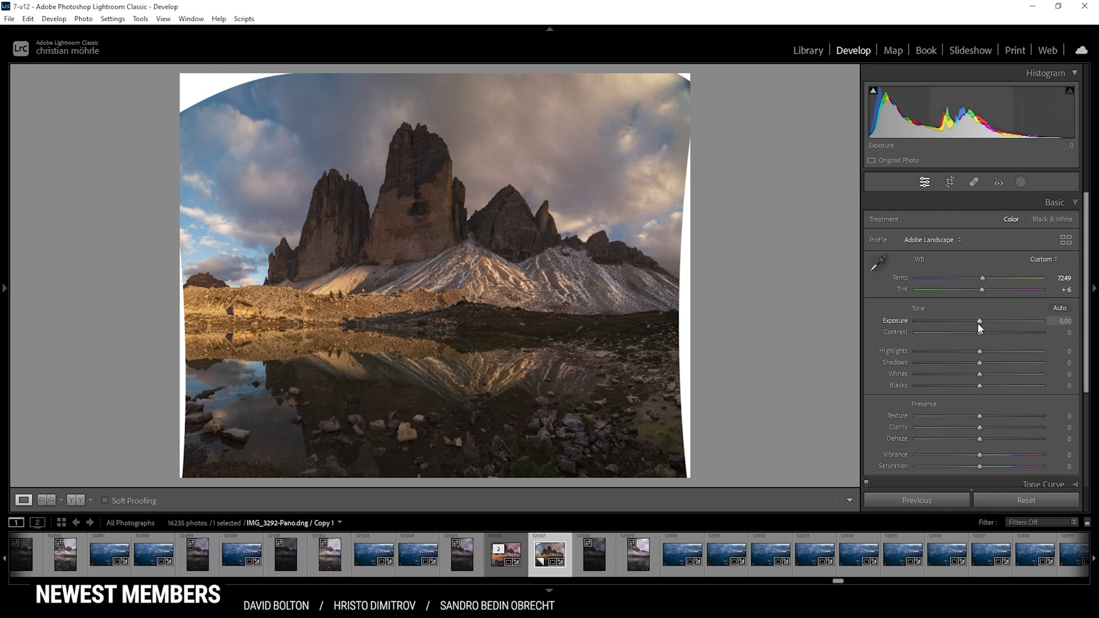
# Set Exposure +0.66, Highlights +36, Shadows −33, Whites +15, Texture +4, Clarity +5, plus slight vibrance.
pyautogui.moveTo(979, 324); pyautogui.dragTo(987, 325)
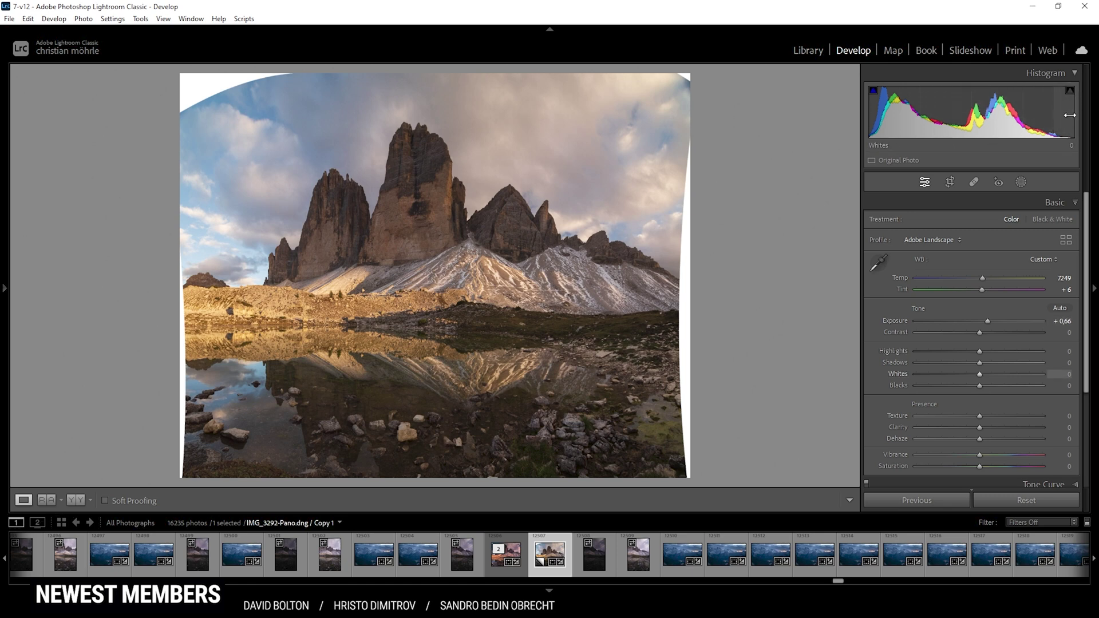
pyautogui.moveTo(980, 351); pyautogui.dragTo(1001, 352)
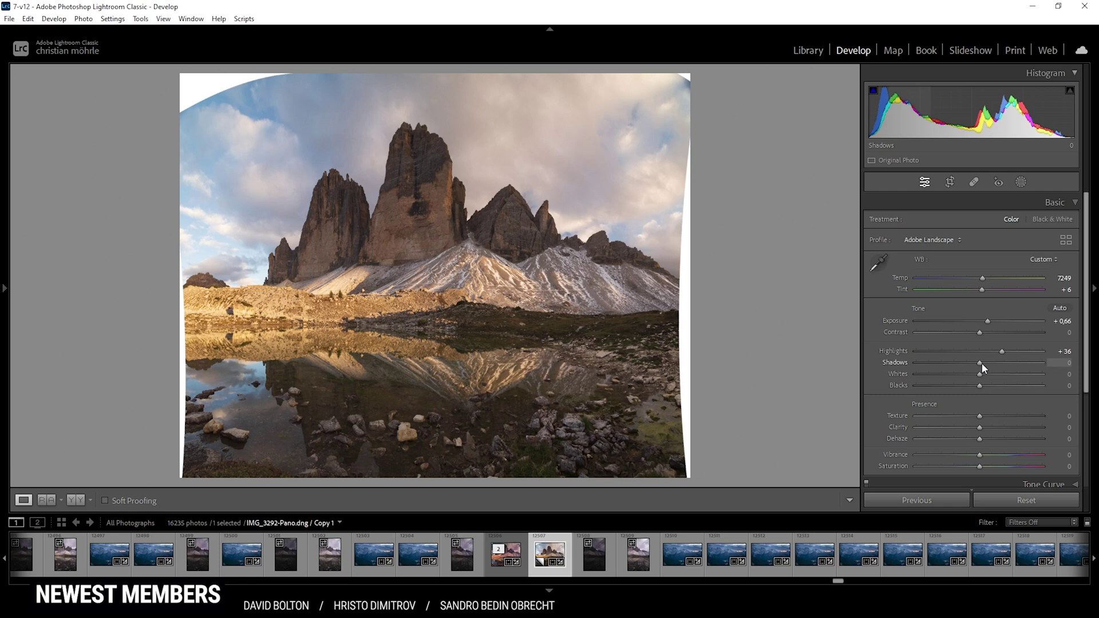
pyautogui.moveTo(982, 364); pyautogui.dragTo(959, 364)
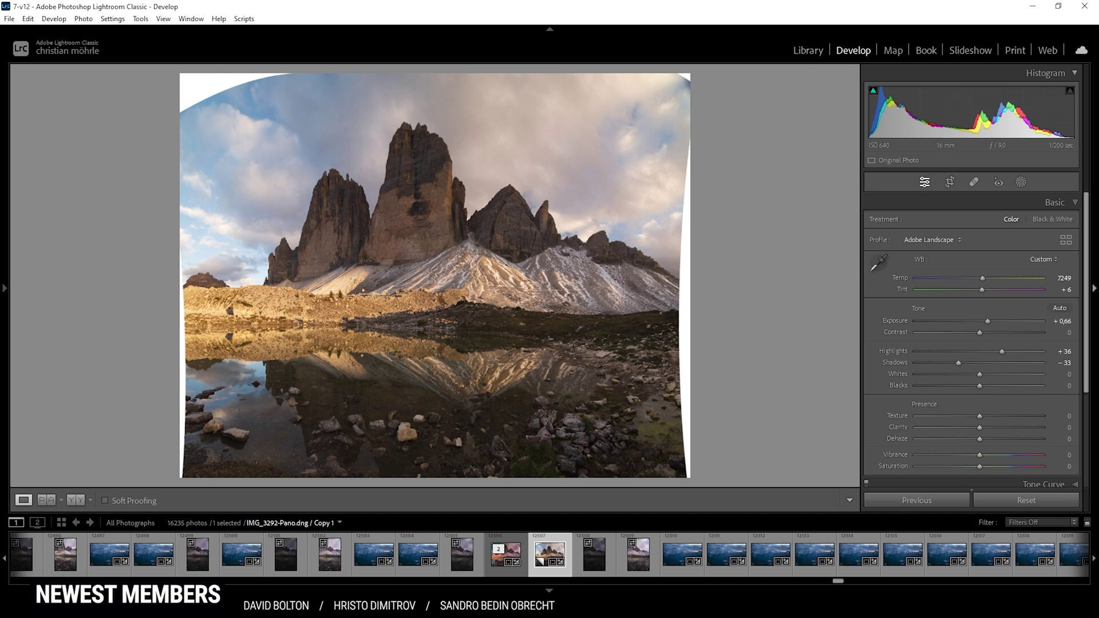
pyautogui.moveTo(977, 378); pyautogui.dragTo(988, 377)
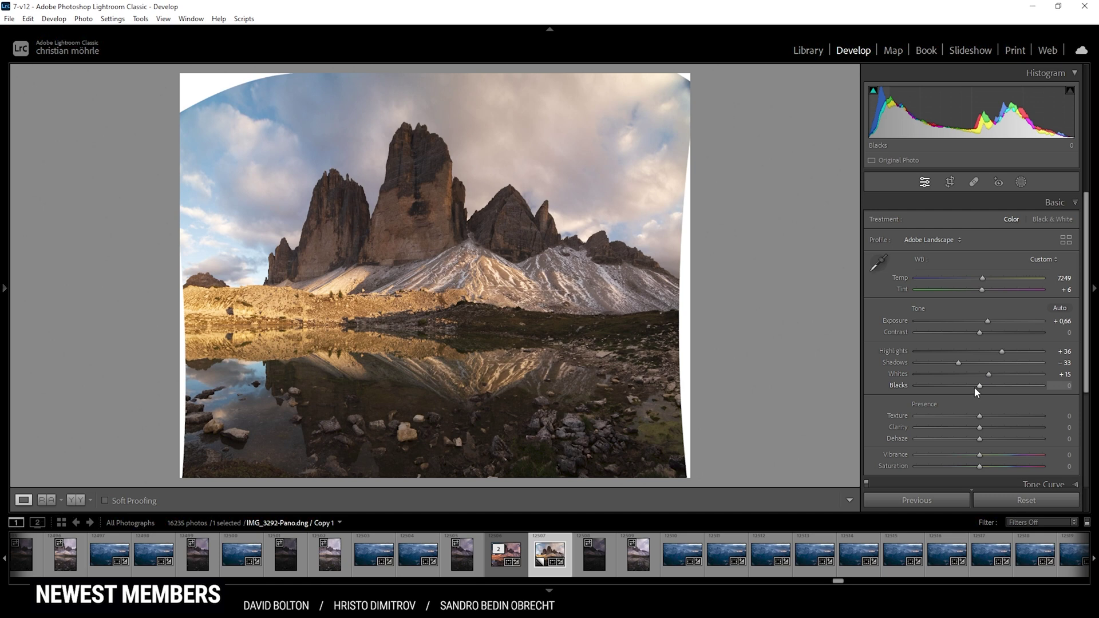
pyautogui.scroll(-1, 884, 404)
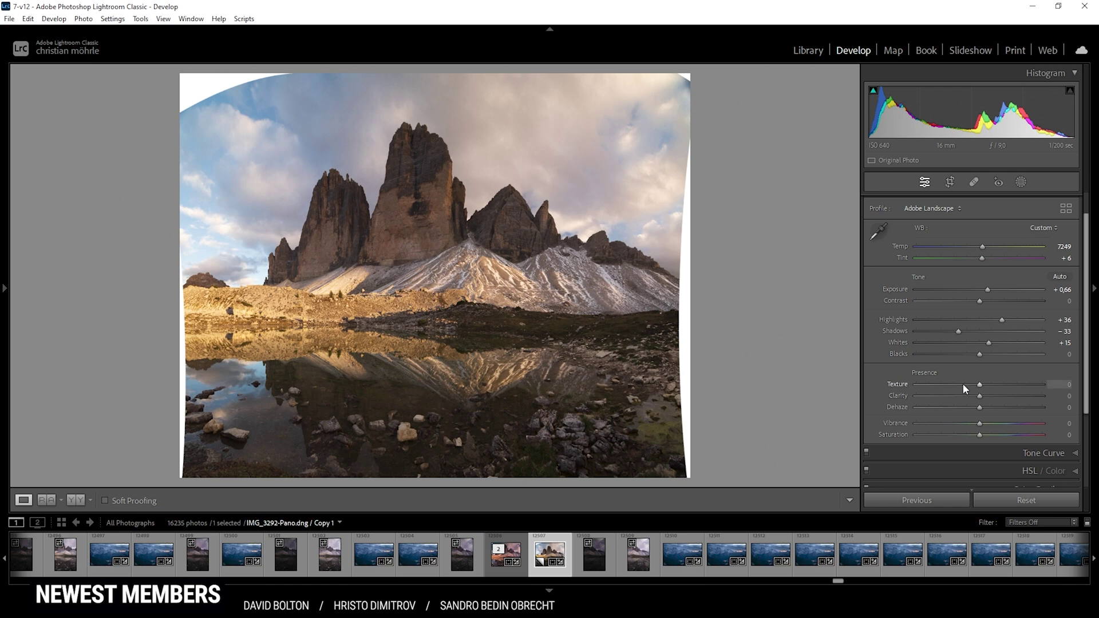
pyautogui.moveTo(980, 387); pyautogui.dragTo(982, 388)
pyautogui.moveTo(979, 395); pyautogui.dragTo(984, 395)
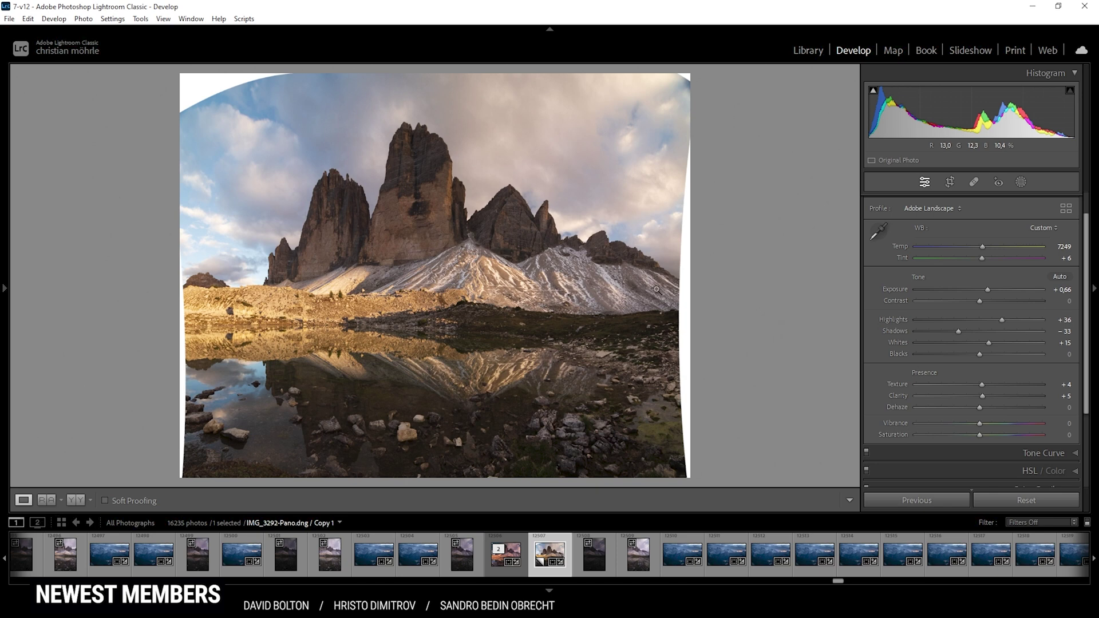
pyautogui.moveTo(979, 424)
pyautogui.mouseDown()
pyautogui.moveTo(990, 424)
pyautogui.moveTo(979, 428)
pyautogui.mouseUp()
# Try a Select Sky mask, then create a Select Background mask (Mask 1) instead.
pyautogui.click(1022, 181)
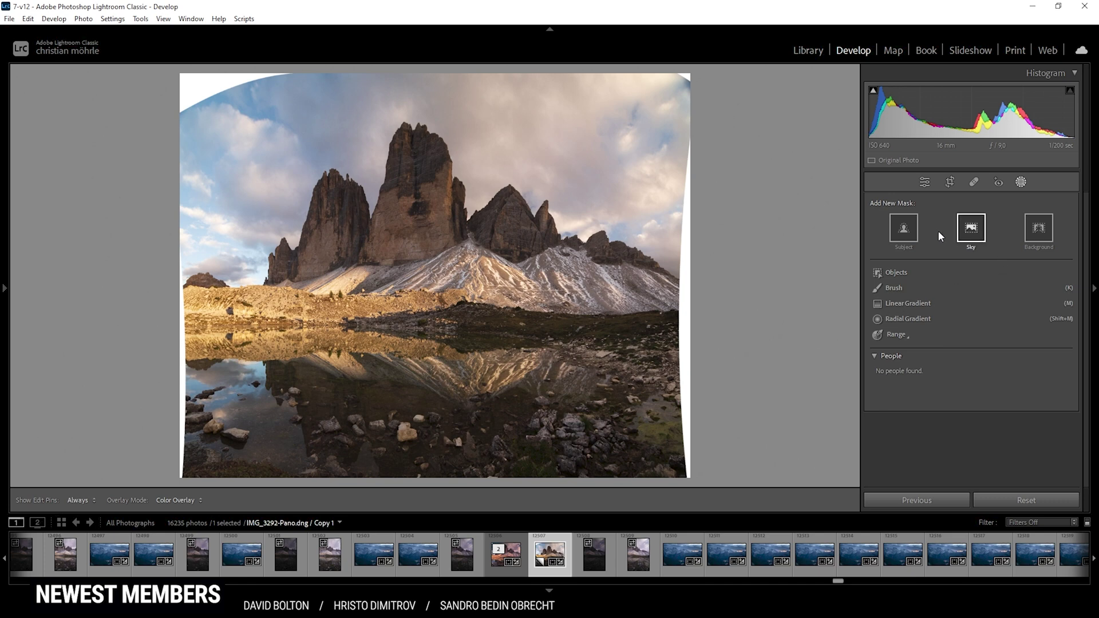
pyautogui.click(963, 233)
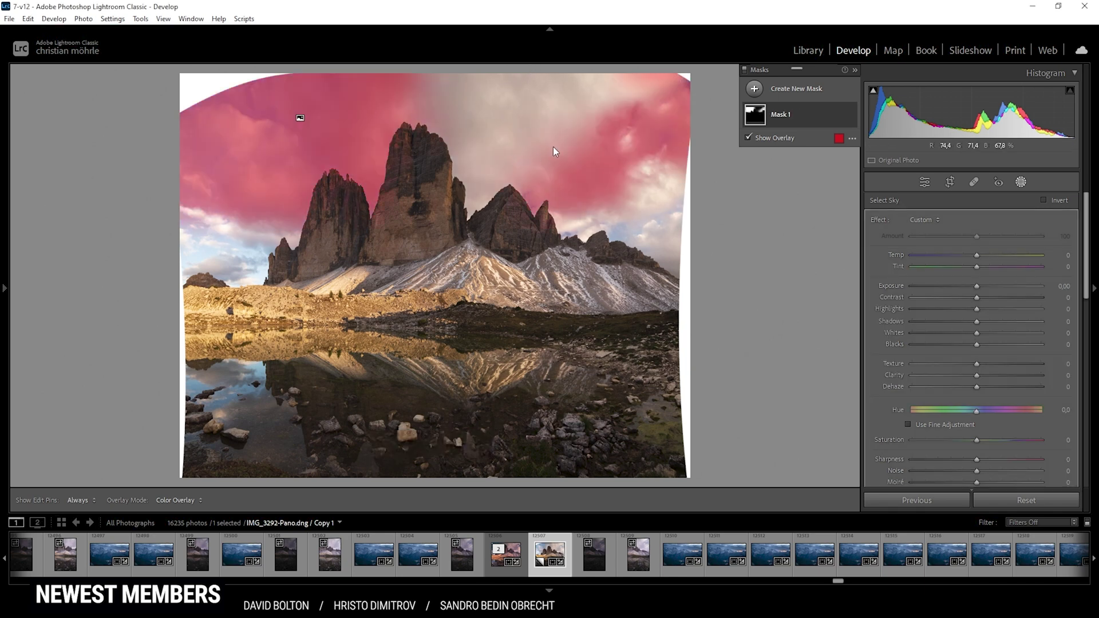
pyautogui.click(815, 115)
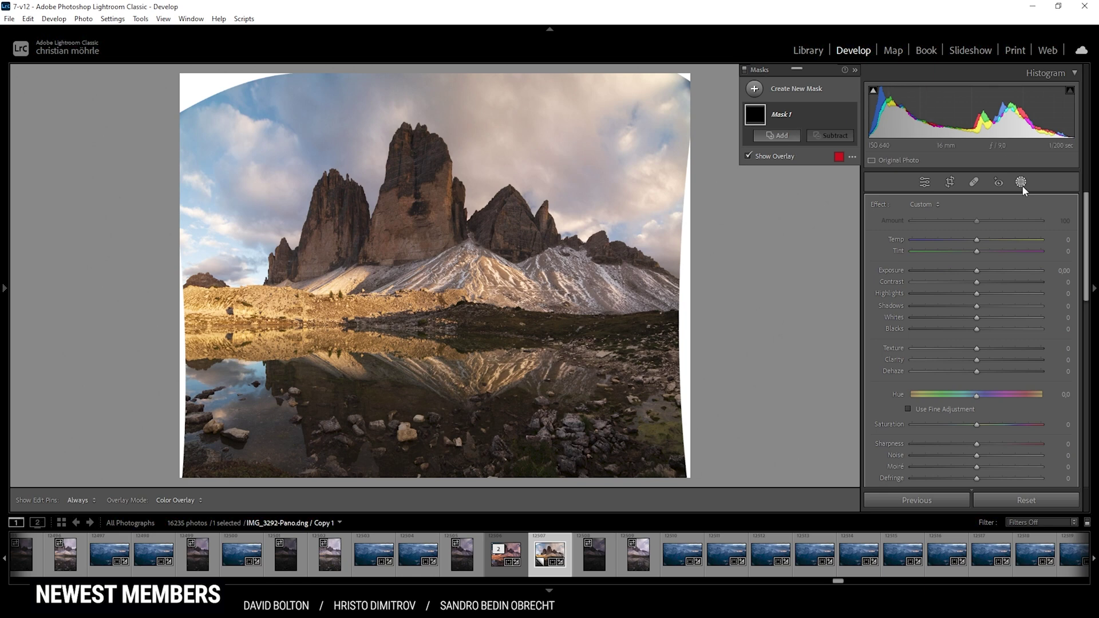
pyautogui.click(1021, 183)
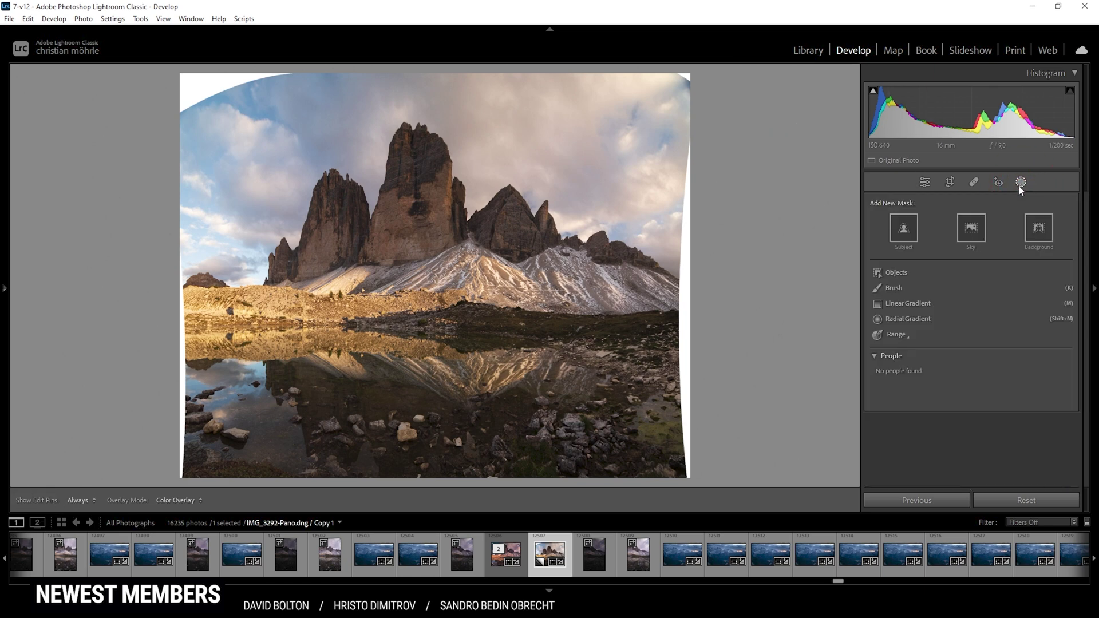
pyautogui.click(1038, 229)
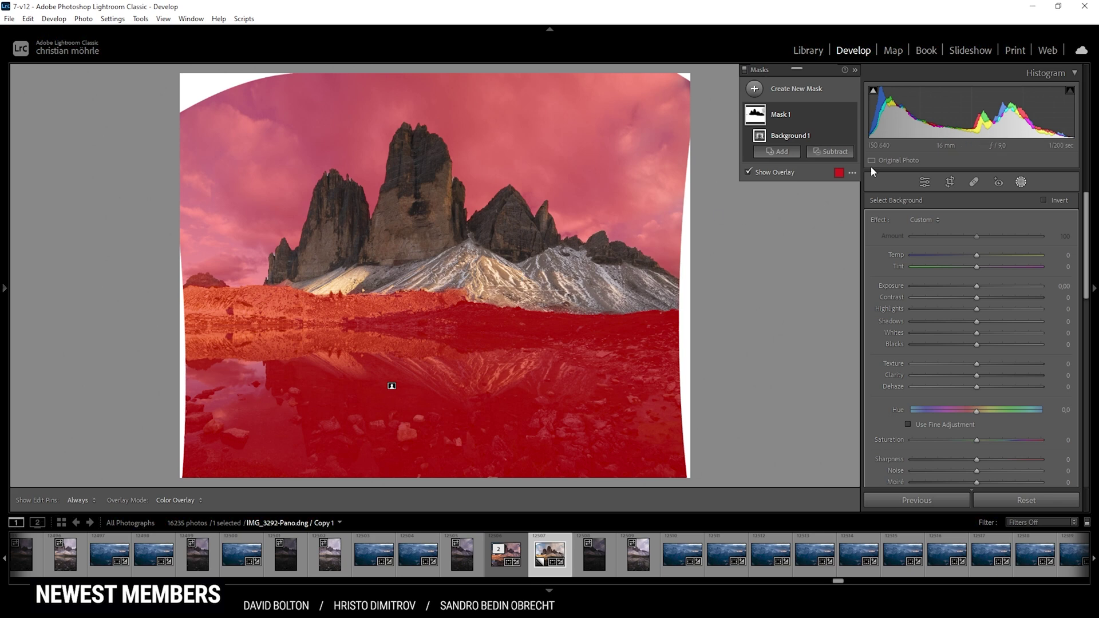
# Subtract a linear gradient from Mask 1 to exclude everything below the mountains.
pyautogui.click(828, 160)
pyautogui.click(845, 280)
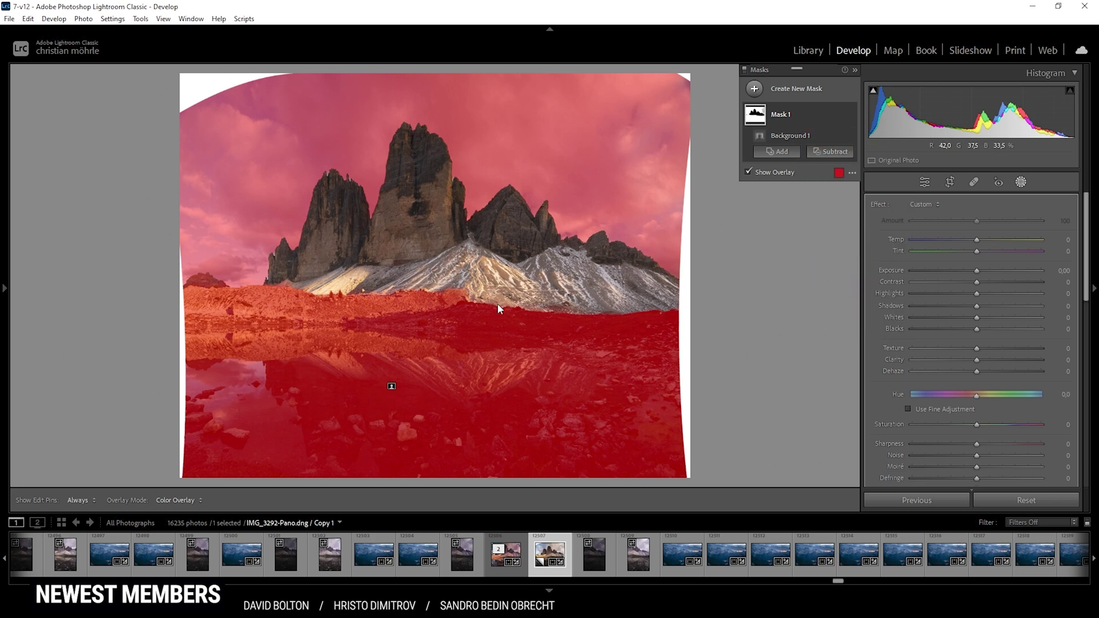
pyautogui.moveTo(411, 293); pyautogui.dragTo(413, 262)
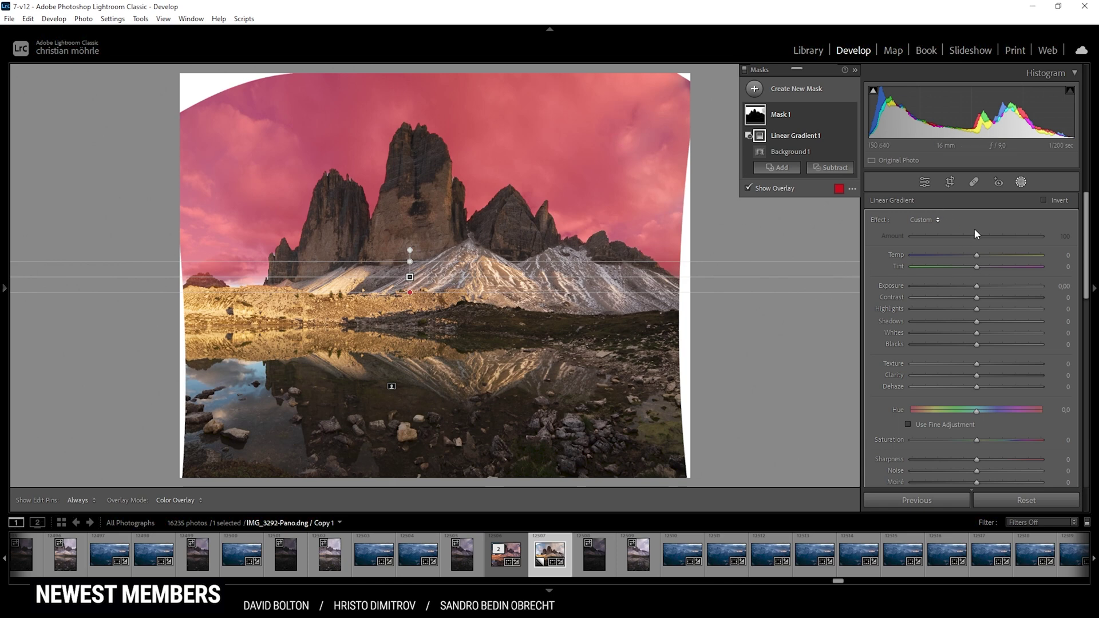
# Give Mask 1 Temp 11, Tint −10, Highlights −17, Shadows −24 and Saturation −17.
pyautogui.moveTo(976, 309); pyautogui.dragTo(959, 321)
pyautogui.moveTo(977, 377); pyautogui.dragTo(979, 376)
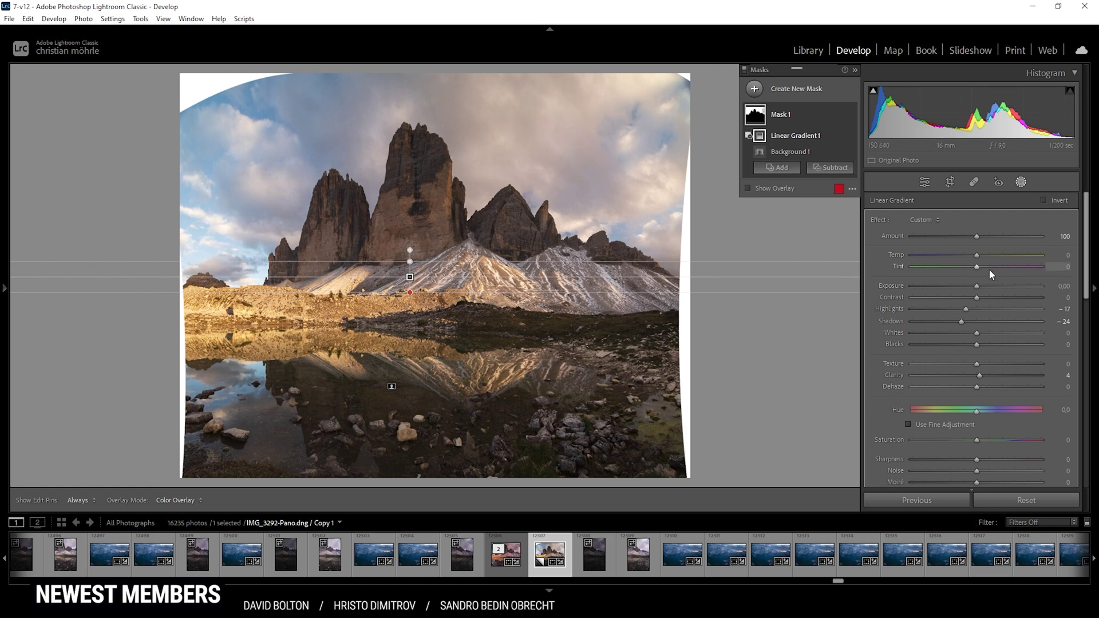
pyautogui.moveTo(976, 255)
pyautogui.mouseDown()
pyautogui.moveTo(963, 266)
pyautogui.moveTo(972, 269)
pyautogui.mouseUp()
pyautogui.moveTo(976, 441); pyautogui.dragTo(967, 441)
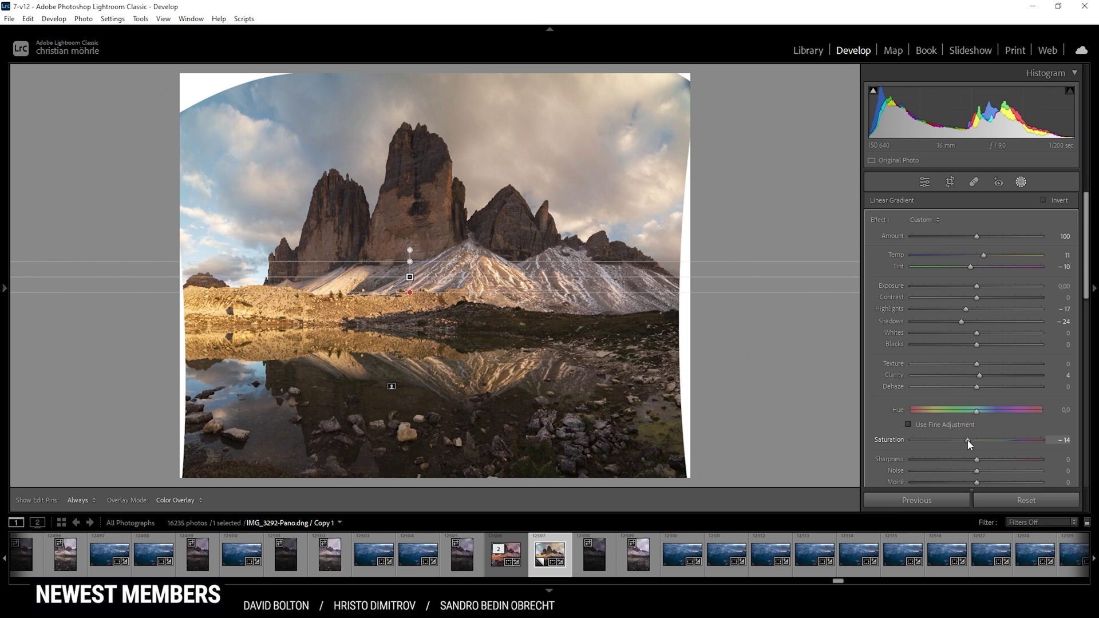
pyautogui.moveTo(967, 440); pyautogui.dragTo(965, 440)
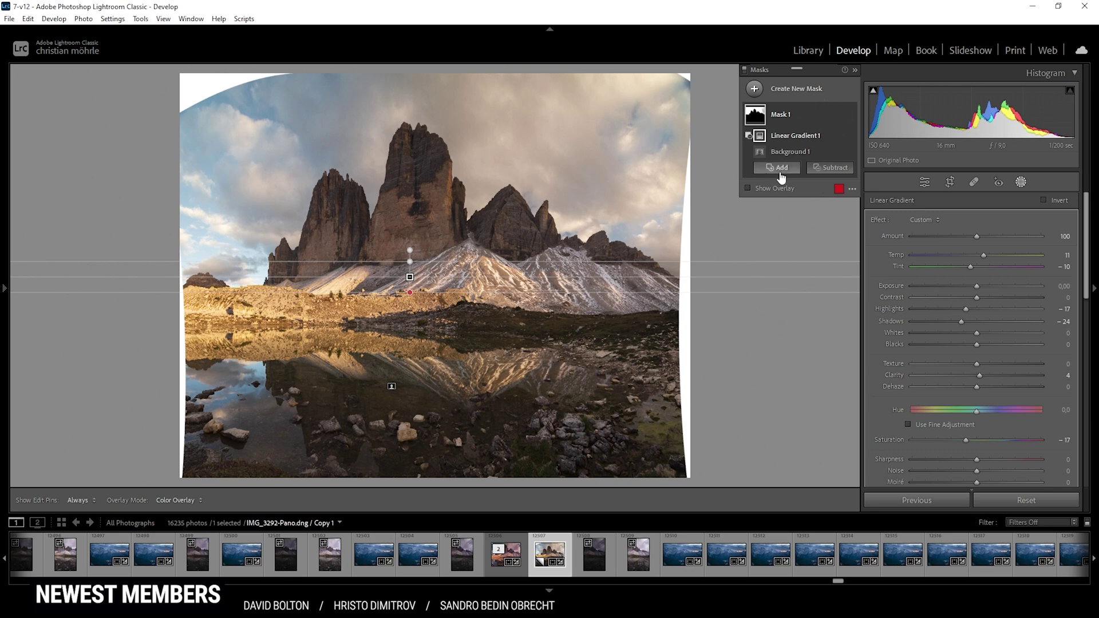
# Add a new linear gradient mask over the lake, extending its fade further down.
pyautogui.click(765, 91)
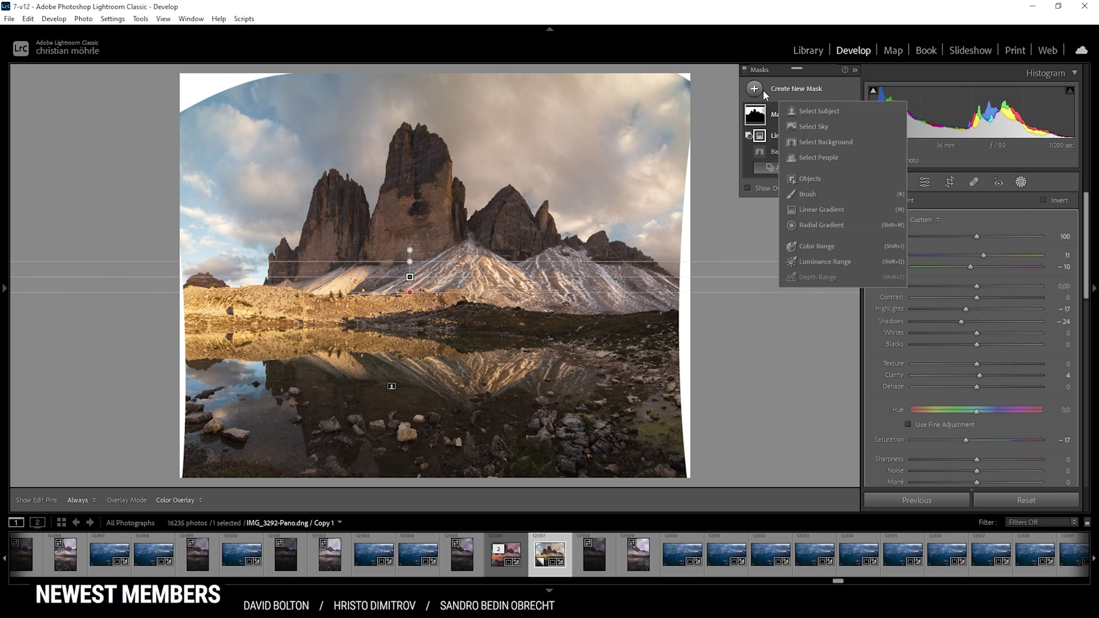
pyautogui.click(829, 211)
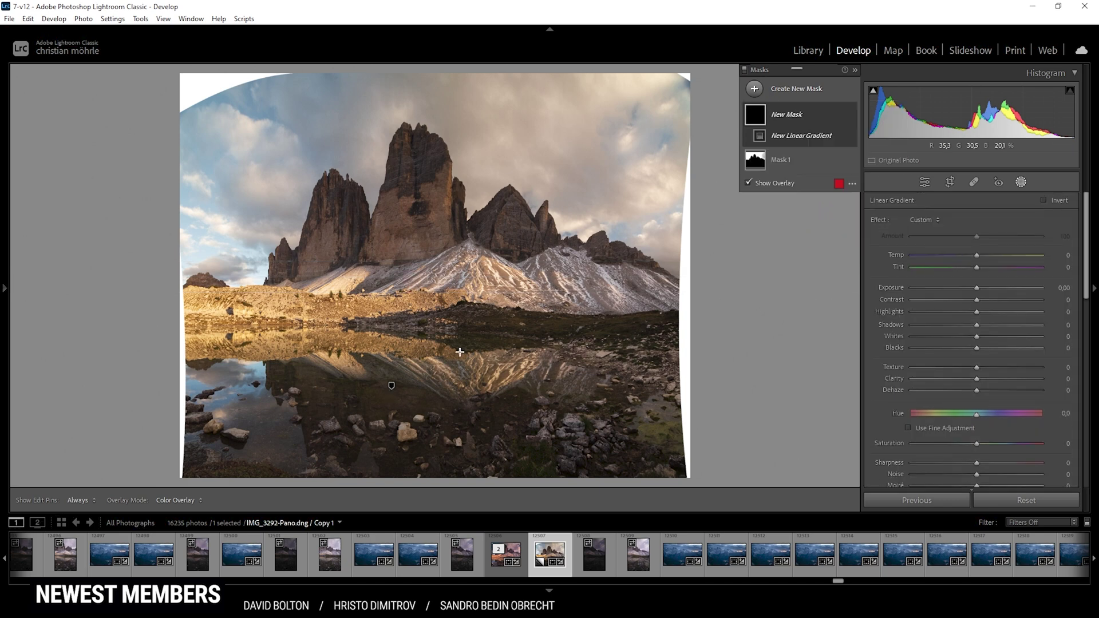
pyautogui.moveTo(449, 358); pyautogui.dragTo(458, 300)
pyautogui.moveTo(449, 361); pyautogui.dragTo(448, 376)
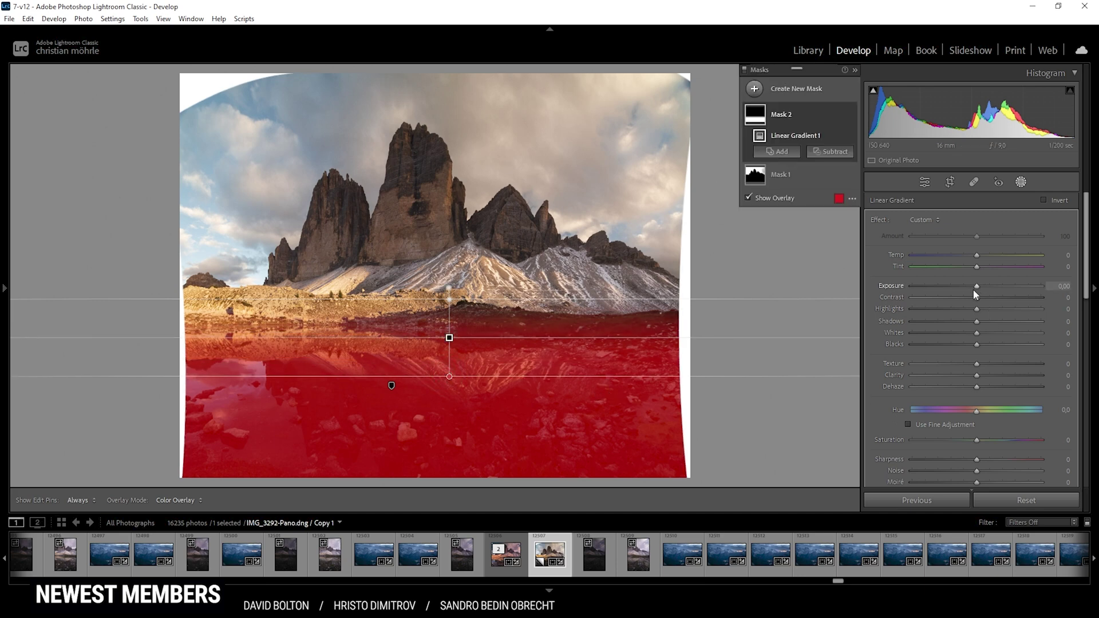
# Give the lake gradient Exposure +0.32 and Texture +5, then close Masking.
pyautogui.moveTo(975, 287); pyautogui.dragTo(980, 289)
pyautogui.moveTo(972, 365); pyautogui.dragTo(986, 378)
pyautogui.click(1020, 182)
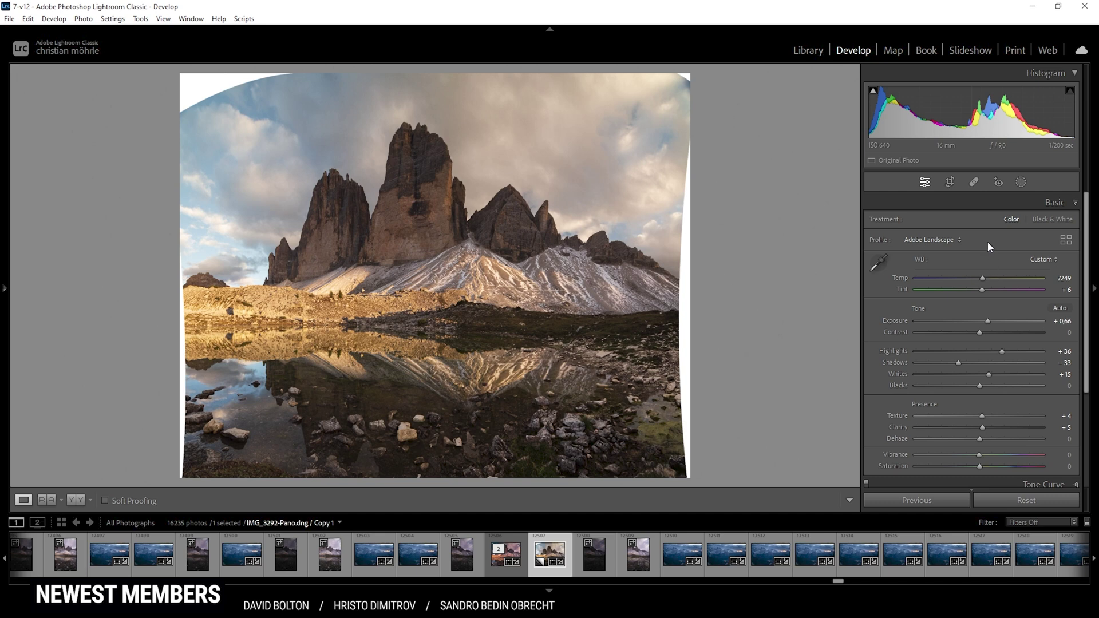
# In HSL, set Hue Purple −9 and Yellow −20.
pyautogui.moveTo(1086, 202); pyautogui.dragTo(1088, 311)
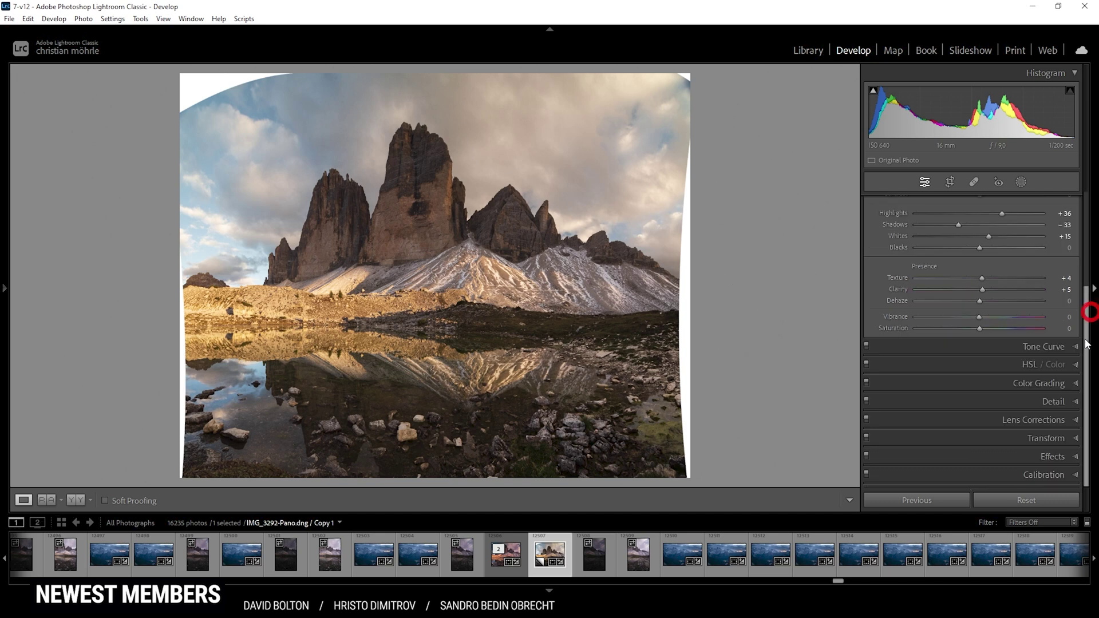
pyautogui.click(983, 363)
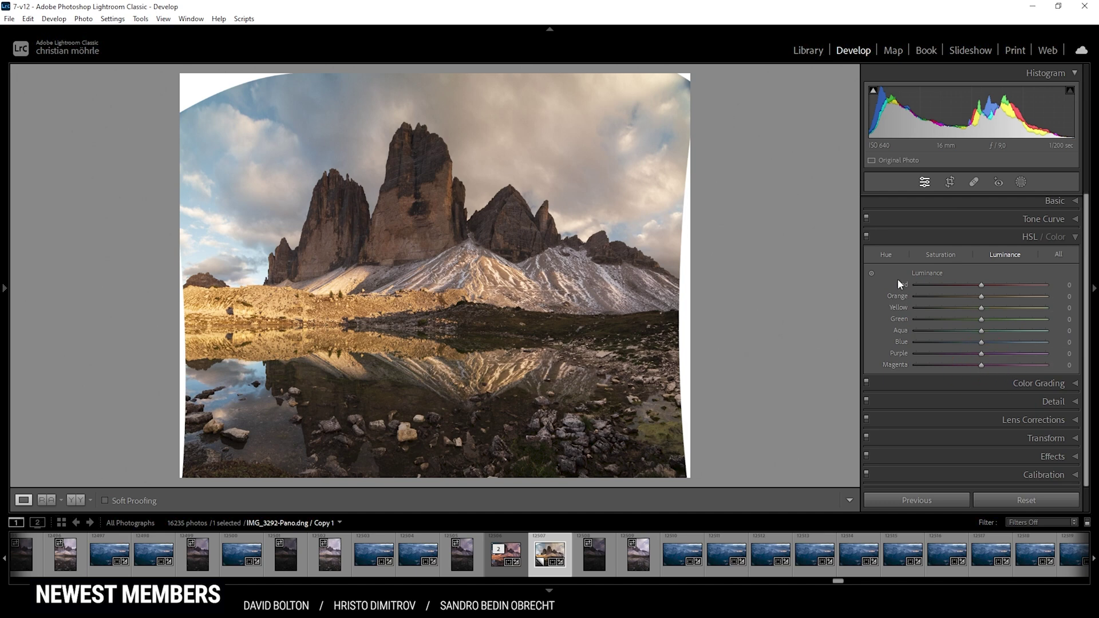
pyautogui.click(885, 254)
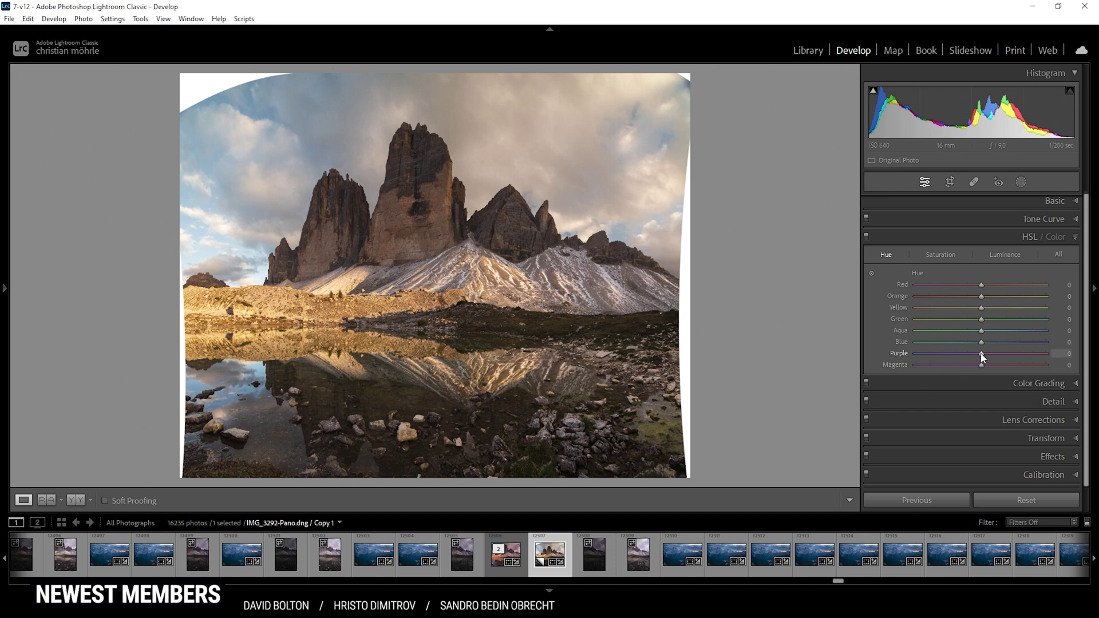
pyautogui.moveTo(982, 357); pyautogui.dragTo(968, 356)
pyautogui.moveTo(980, 309); pyautogui.dragTo(971, 308)
pyautogui.moveTo(970, 308); pyautogui.dragTo(966, 308)
# Desaturate Blue to −13 and Yellow to −32 in HSL Saturation.
pyautogui.click(934, 256)
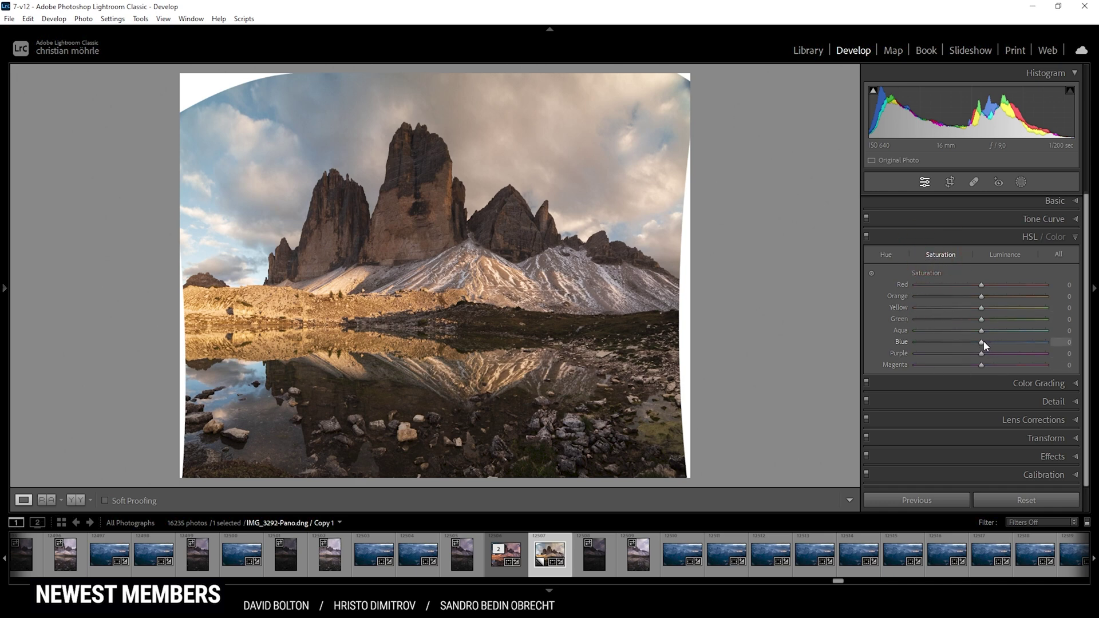
pyautogui.moveTo(981, 343); pyautogui.dragTo(972, 343)
pyautogui.moveTo(980, 308); pyautogui.dragTo(959, 307)
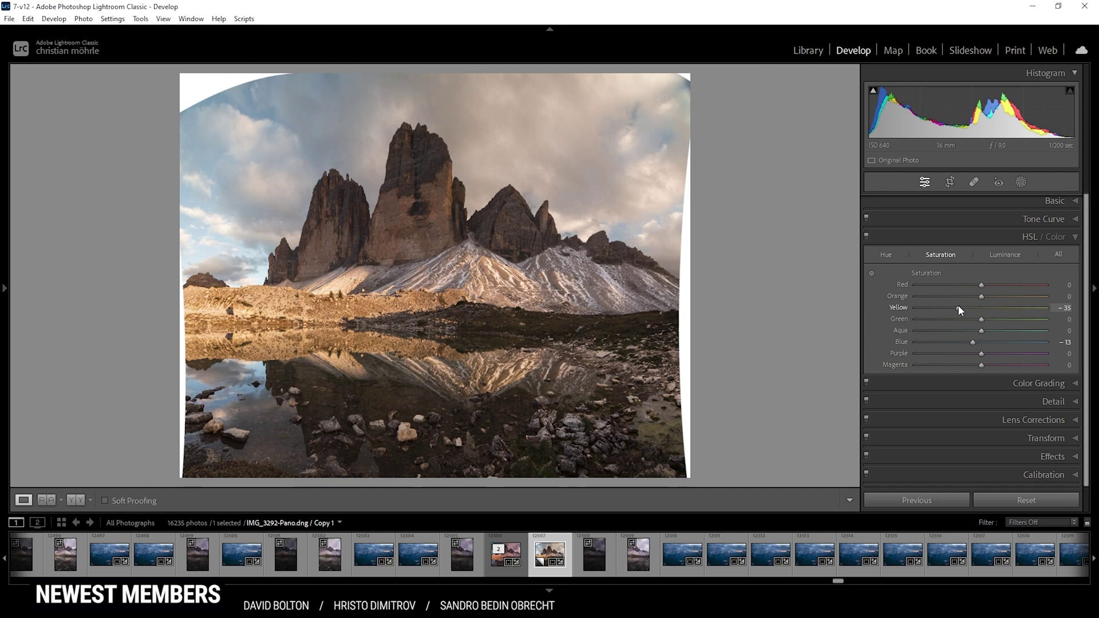
pyautogui.click(959, 307)
# Set HSL Luminance Yellow +8 and Blue −15.
pyautogui.click(1002, 255)
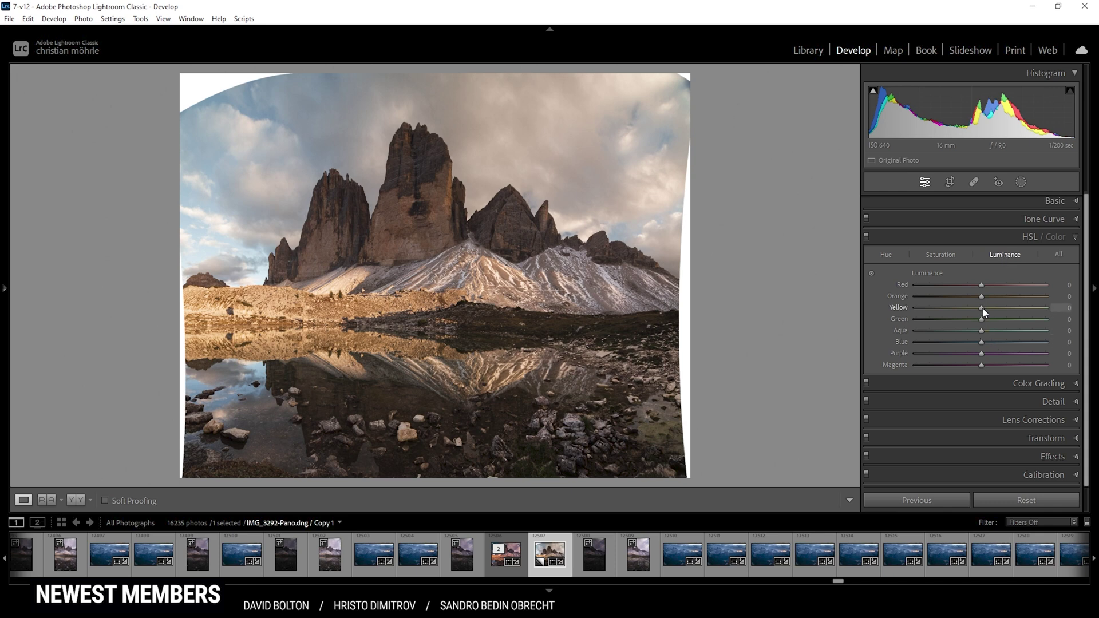
pyautogui.moveTo(981, 308); pyautogui.dragTo(987, 308)
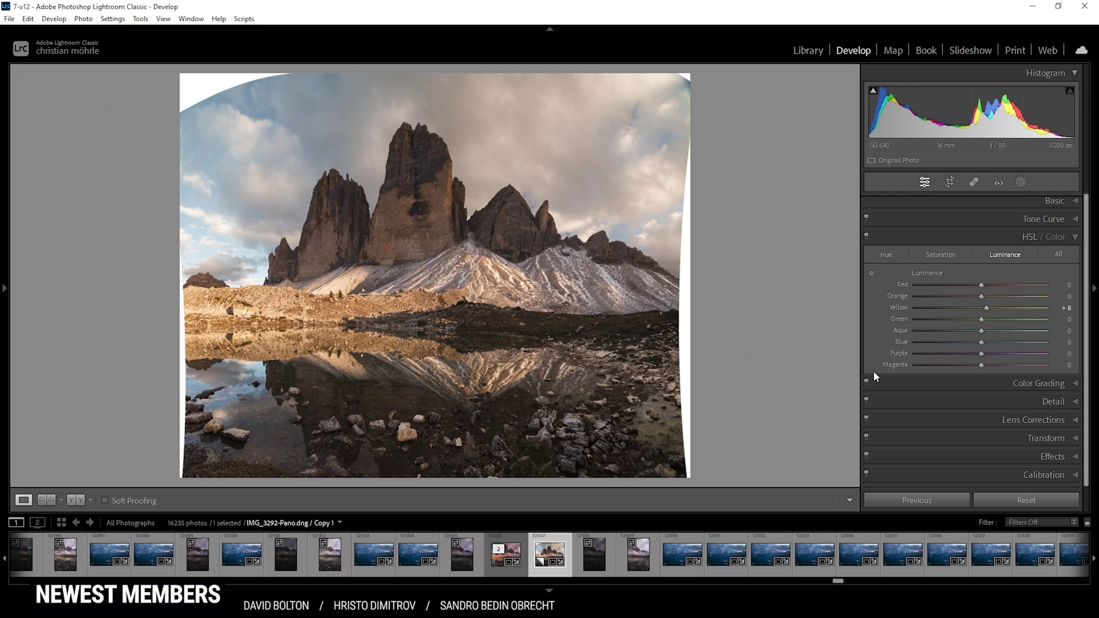
pyautogui.moveTo(981, 342); pyautogui.dragTo(973, 343)
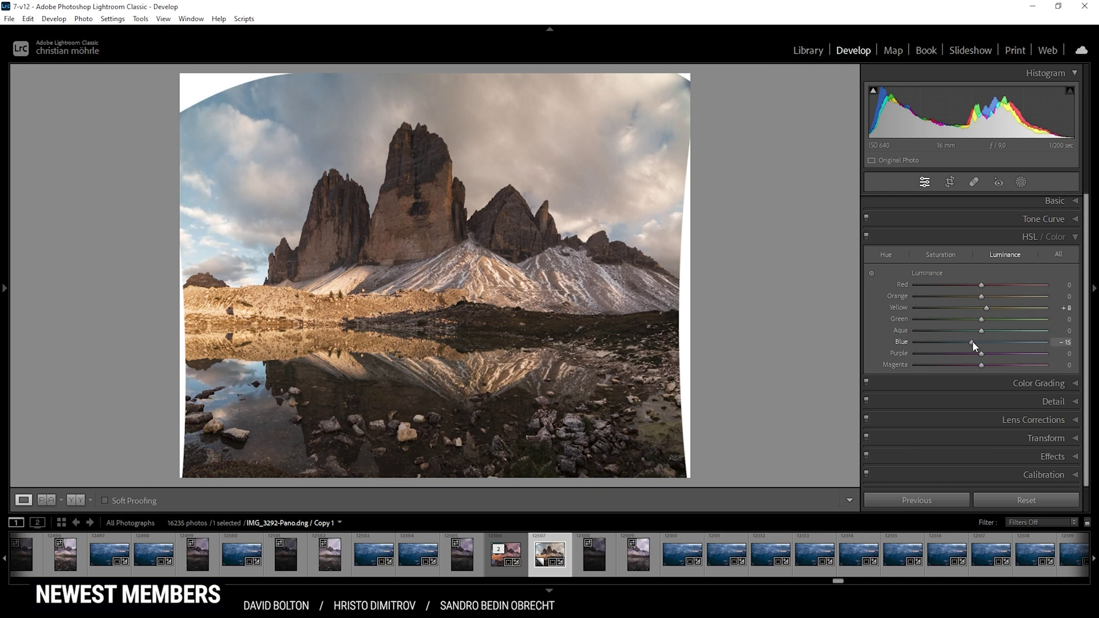
pyautogui.click(1073, 238)
# Set Color Grading Highlights hue 19 and Midtones hue 209 with saturation 11.
pyautogui.click(970, 257)
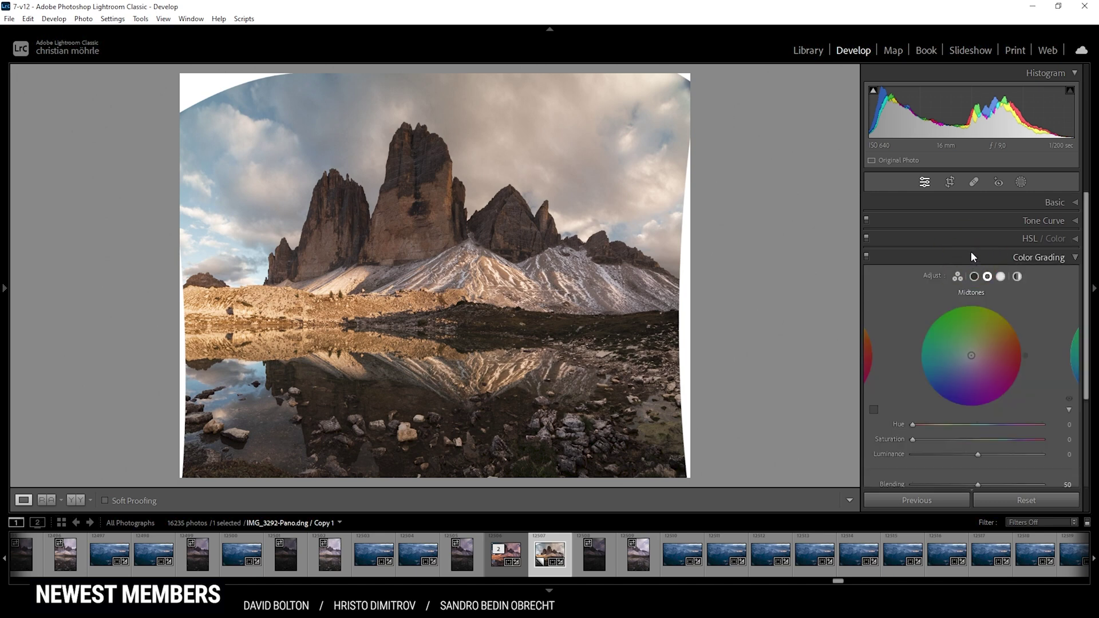
pyautogui.click(1000, 276)
pyautogui.moveTo(915, 424)
pyautogui.mouseDown()
pyautogui.moveTo(931, 427)
pyautogui.moveTo(910, 438)
pyautogui.moveTo(950, 441)
pyautogui.mouseUp()
pyautogui.click(987, 277)
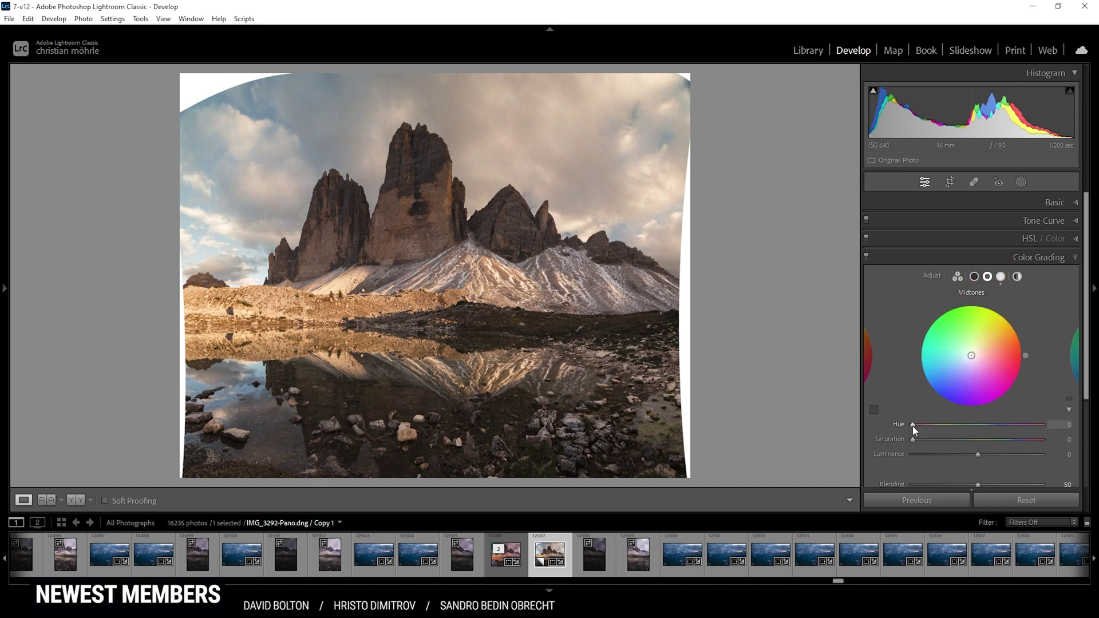
pyautogui.moveTo(912, 424); pyautogui.dragTo(989, 434)
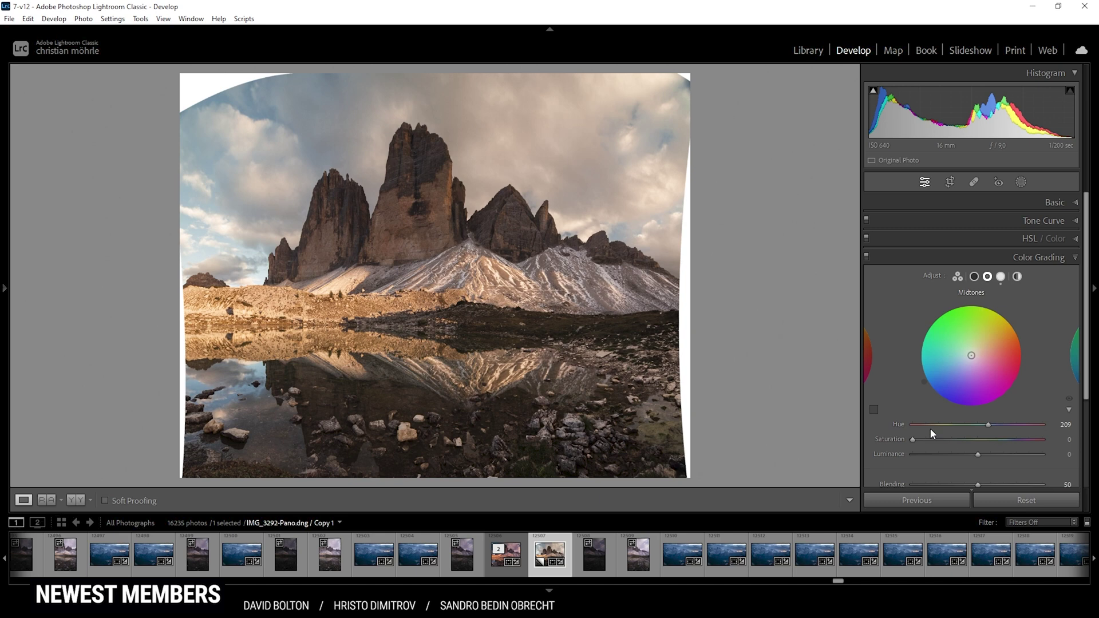
pyautogui.moveTo(914, 438); pyautogui.dragTo(927, 439)
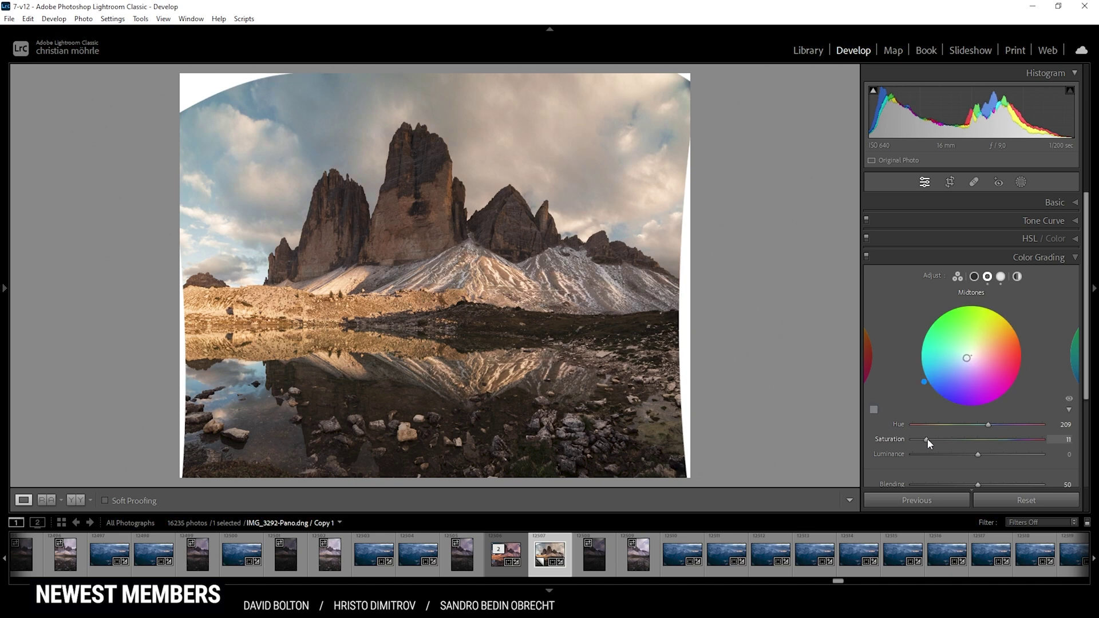
# Set the Calibration Blue Primary to Hue −10 and Saturation +32.
pyautogui.click(1074, 258)
pyautogui.click(1015, 349)
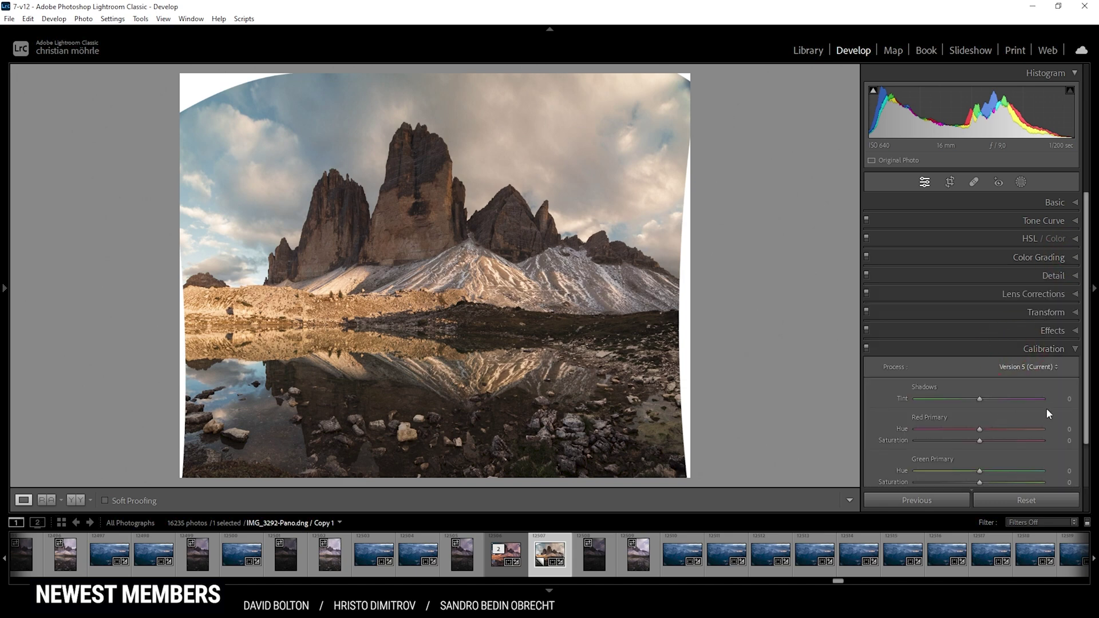
pyautogui.scroll(-2, 1046, 404)
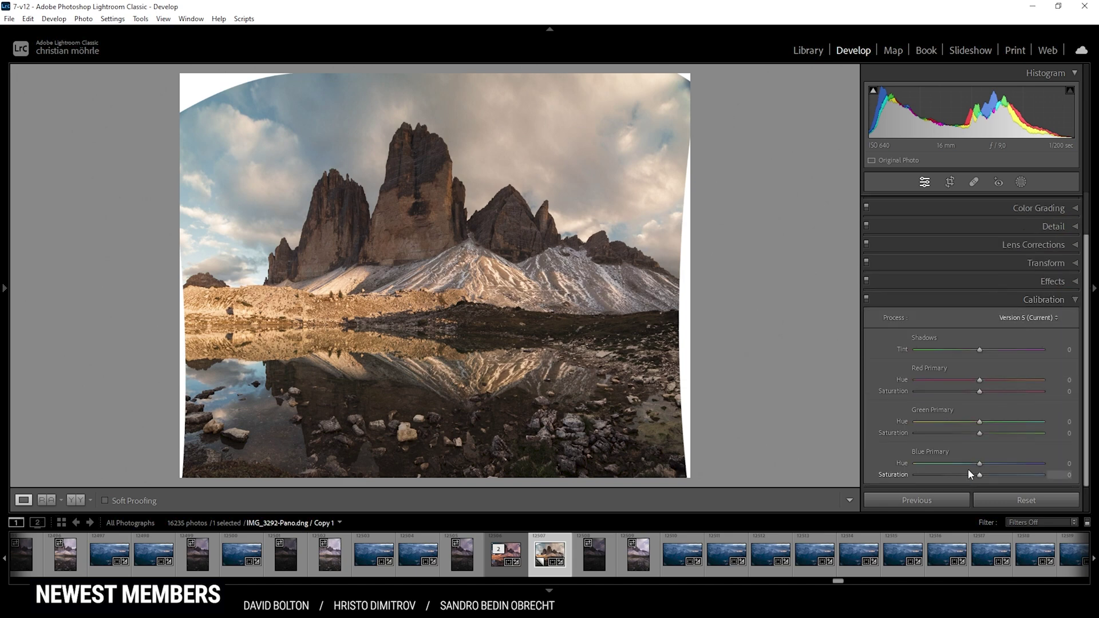
pyautogui.moveTo(979, 463); pyautogui.dragTo(1002, 477)
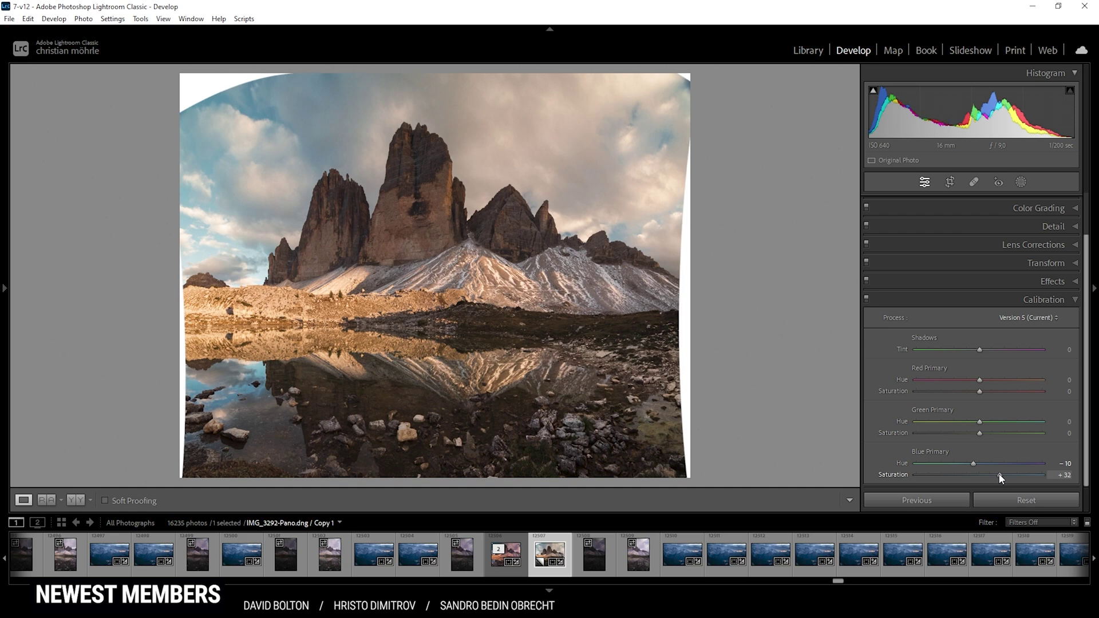
# Set sharpening Radius 0.5, Detail 100 and Masking 60.
pyautogui.click(1044, 299)
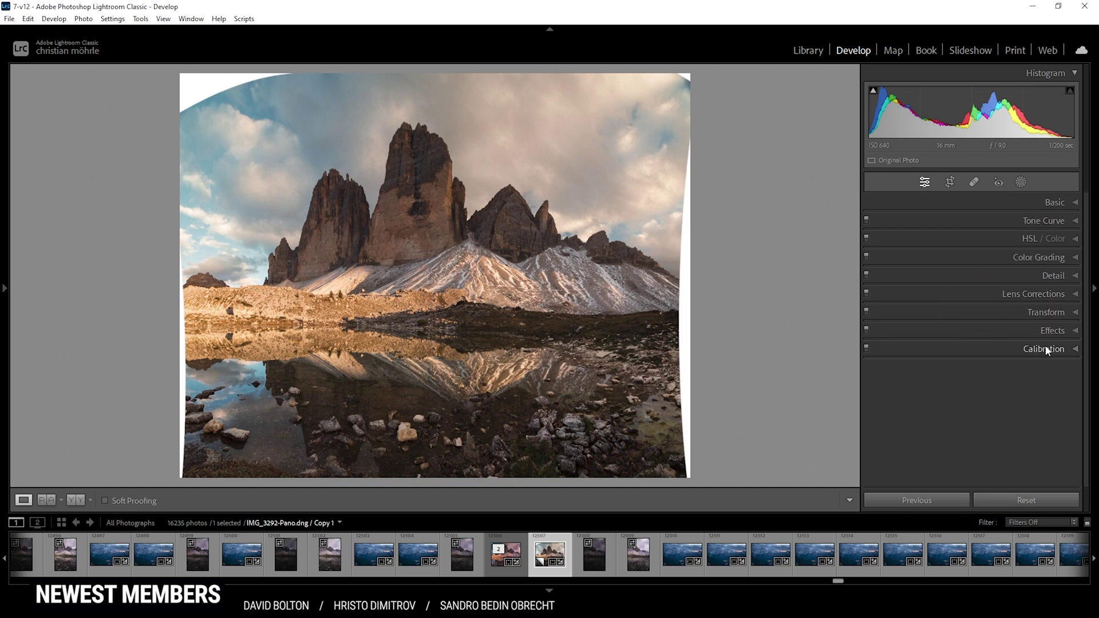
pyautogui.click(987, 276)
pyautogui.moveTo(928, 426); pyautogui.dragTo(914, 425)
pyautogui.moveTo(1023, 436); pyautogui.dragTo(993, 450)
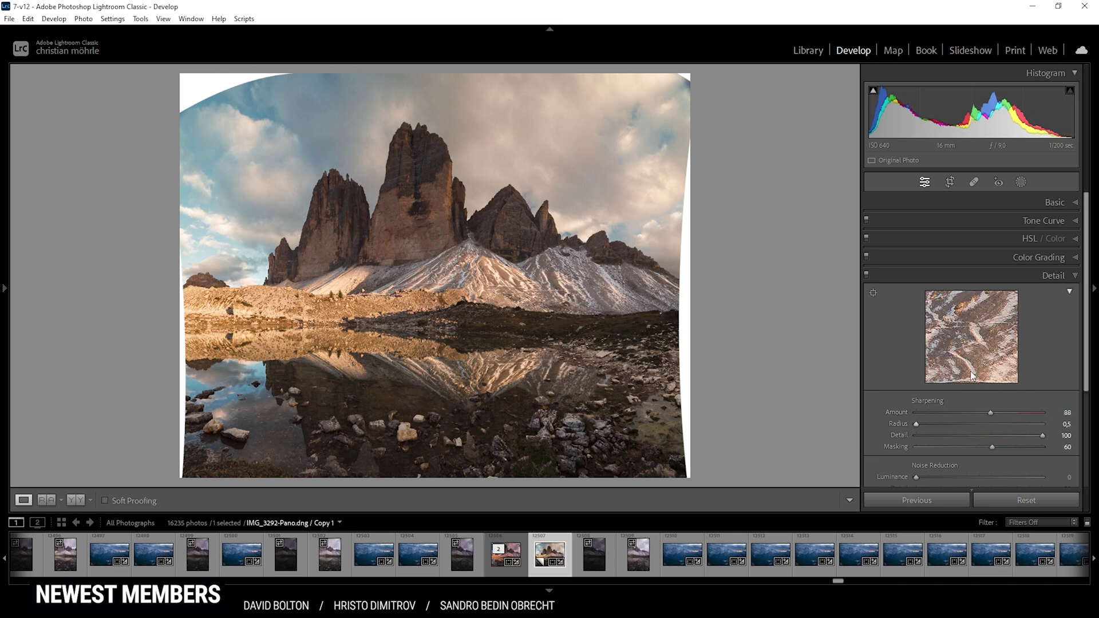
pyautogui.click(1053, 275)
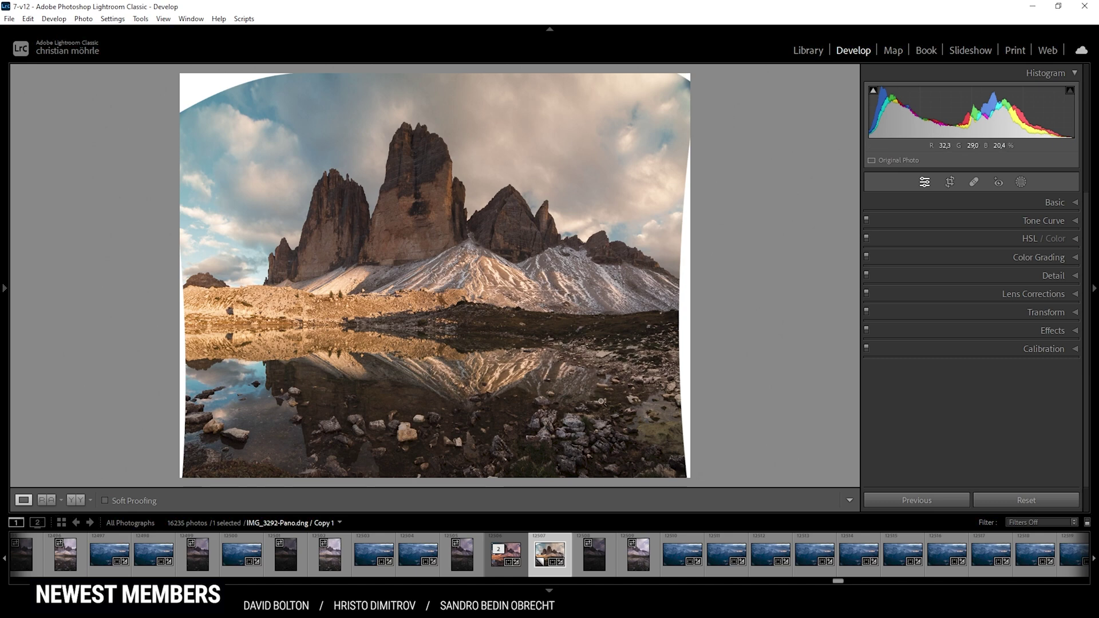
# Open the panorama from Lightroom in Photoshop for editing.
pyautogui.rightClick(541, 541)
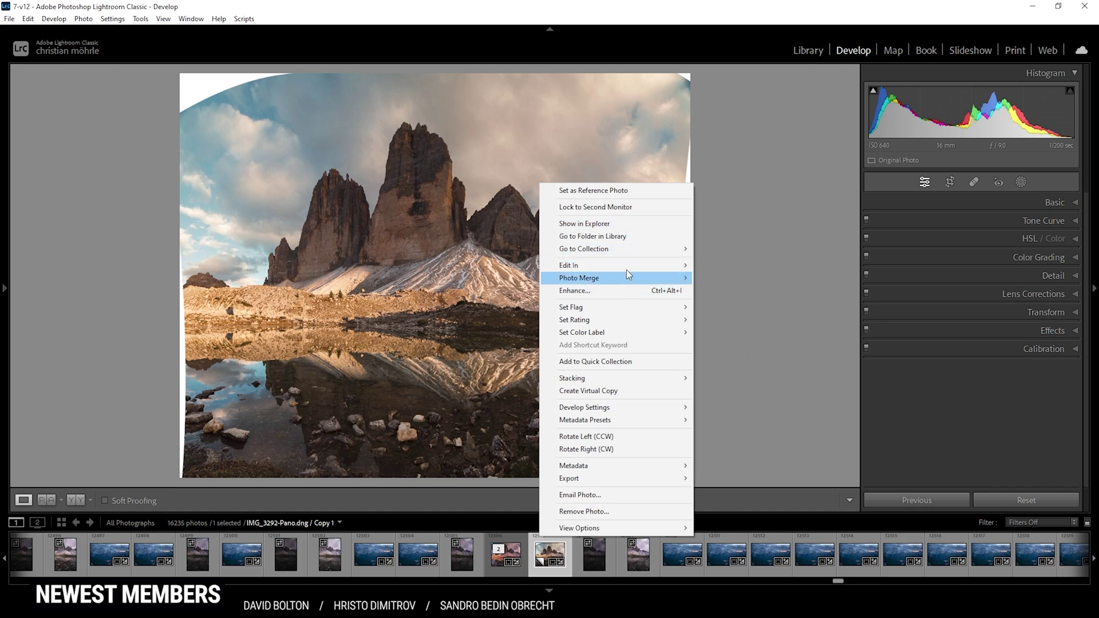
pyautogui.moveTo(626, 269)
pyautogui.click(710, 265)
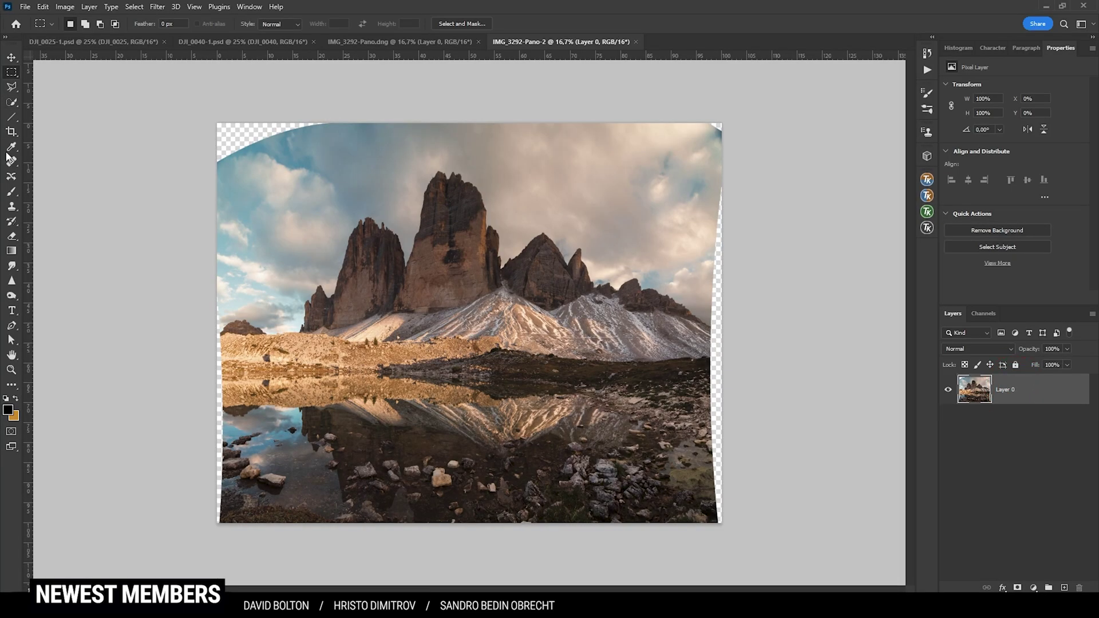
# Lasso the empty top-left corner and fill it with Content-Aware Fill, then deselect.
pyautogui.click(12, 88)
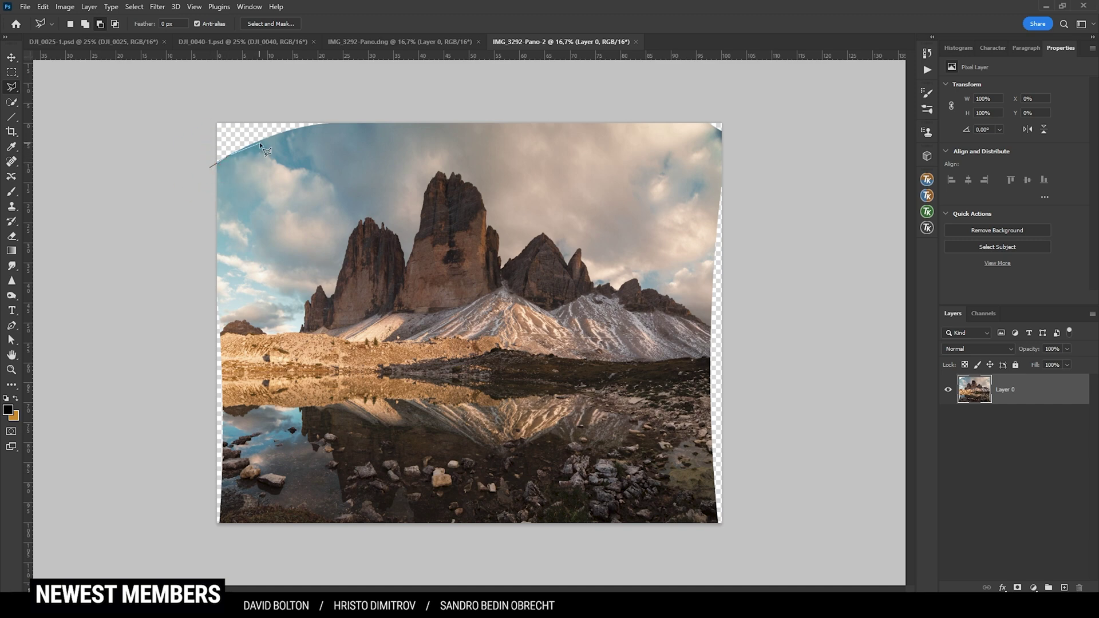
pyautogui.click(329, 122)
pyautogui.click(210, 167)
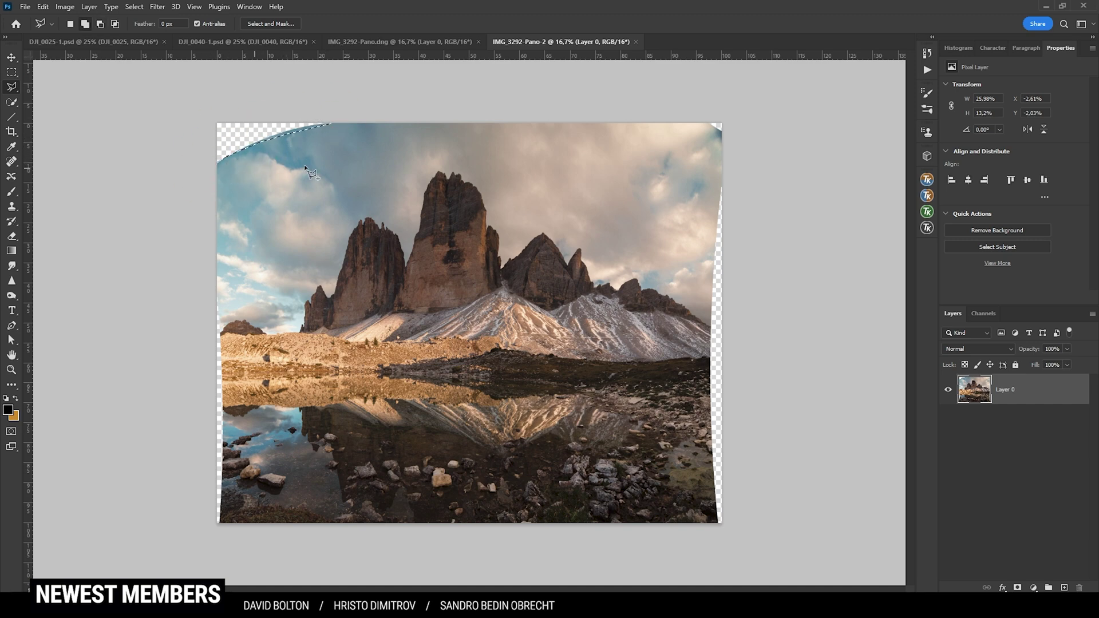
pyautogui.hotkey('shift', 'BackSpace')
pyautogui.click(640, 190)
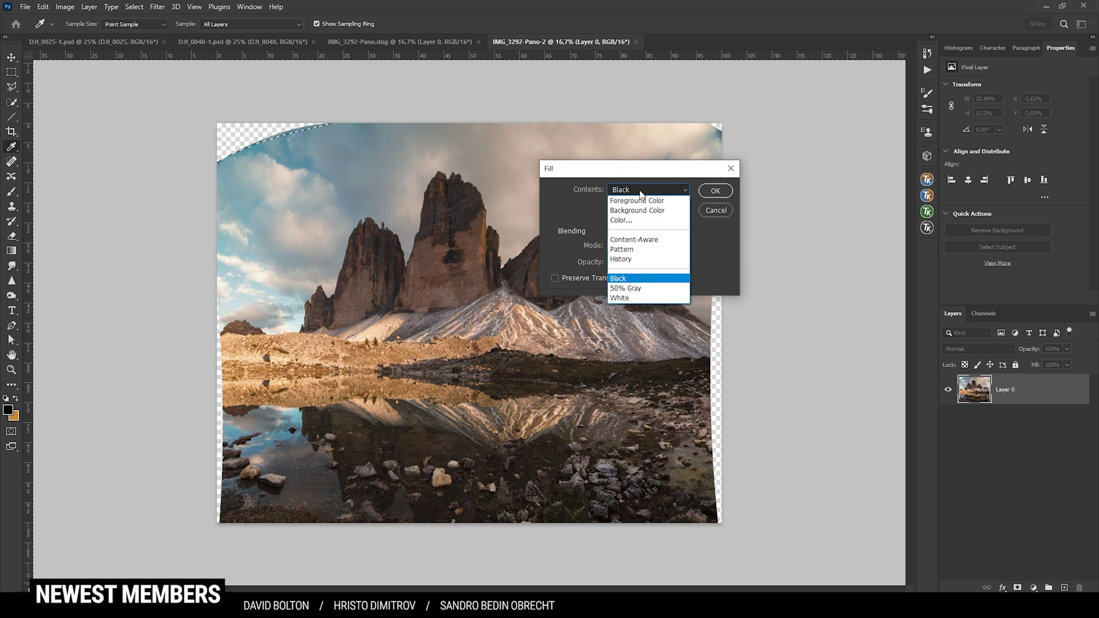
pyautogui.click(643, 241)
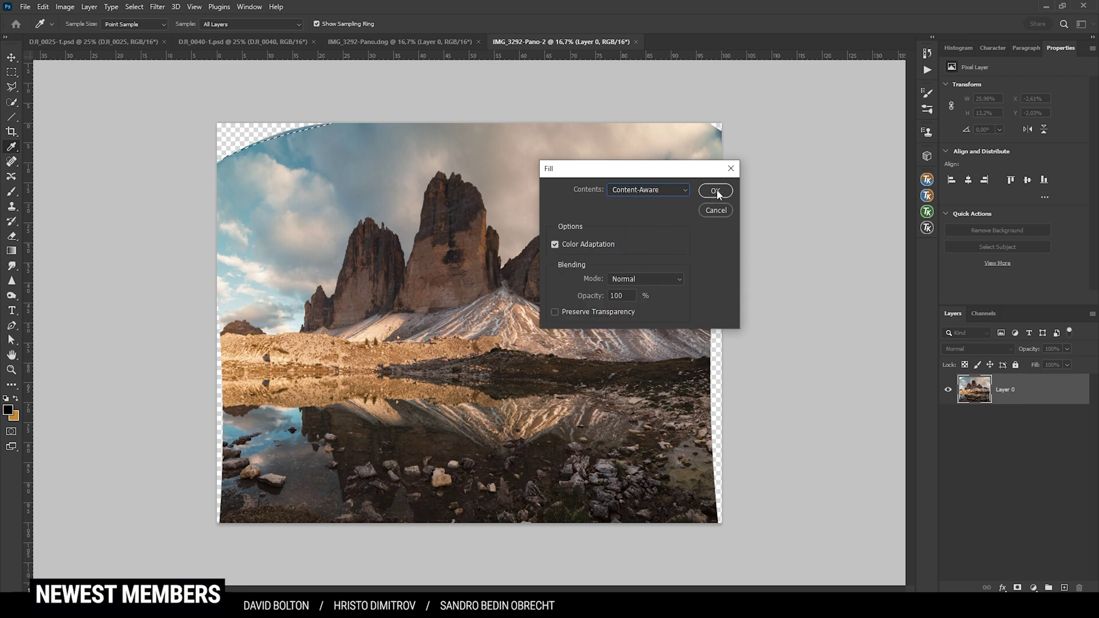
pyautogui.click(714, 190)
pyautogui.hotkey('ctrl', 'd')
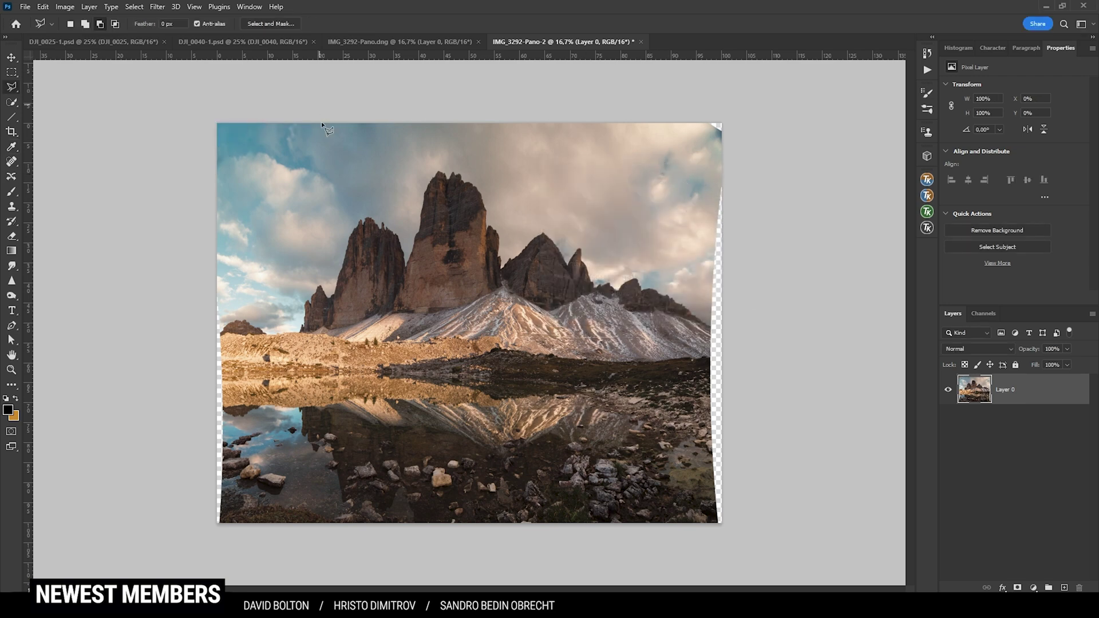
# Lasso the empty strip along the panorama's left edge.
pyautogui.click(215, 533)
pyautogui.click(221, 522)
pyautogui.click(217, 292)
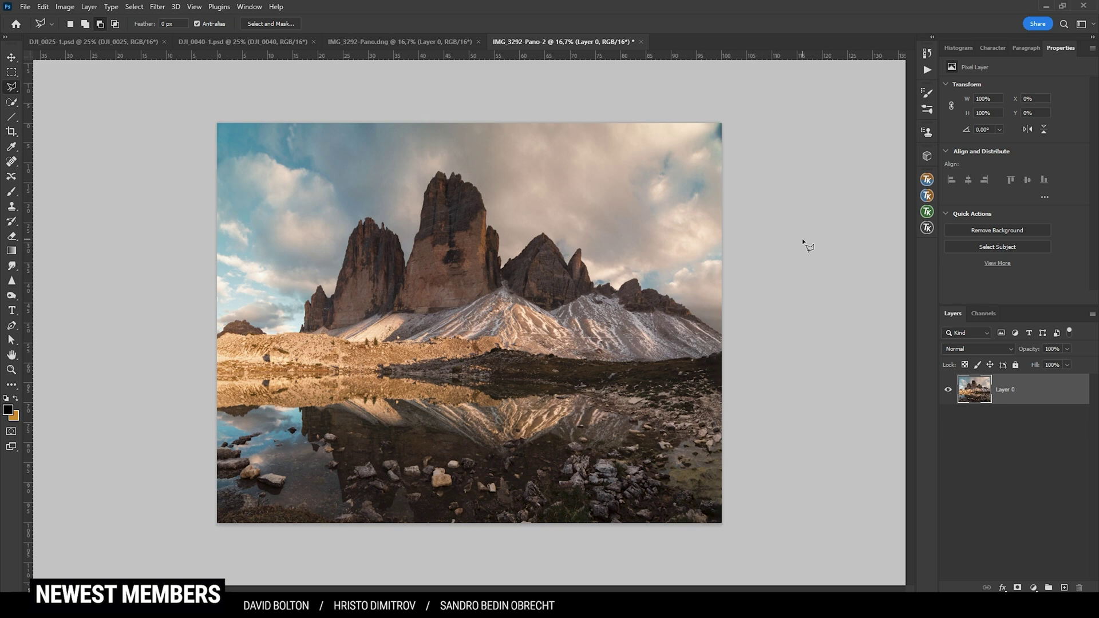
# Crop the panorama slightly tighter, pulling the top-right and bottom-right corners inward.
pyautogui.press('c')
pyautogui.moveTo(194, 119); pyautogui.dragTo(201, 117)
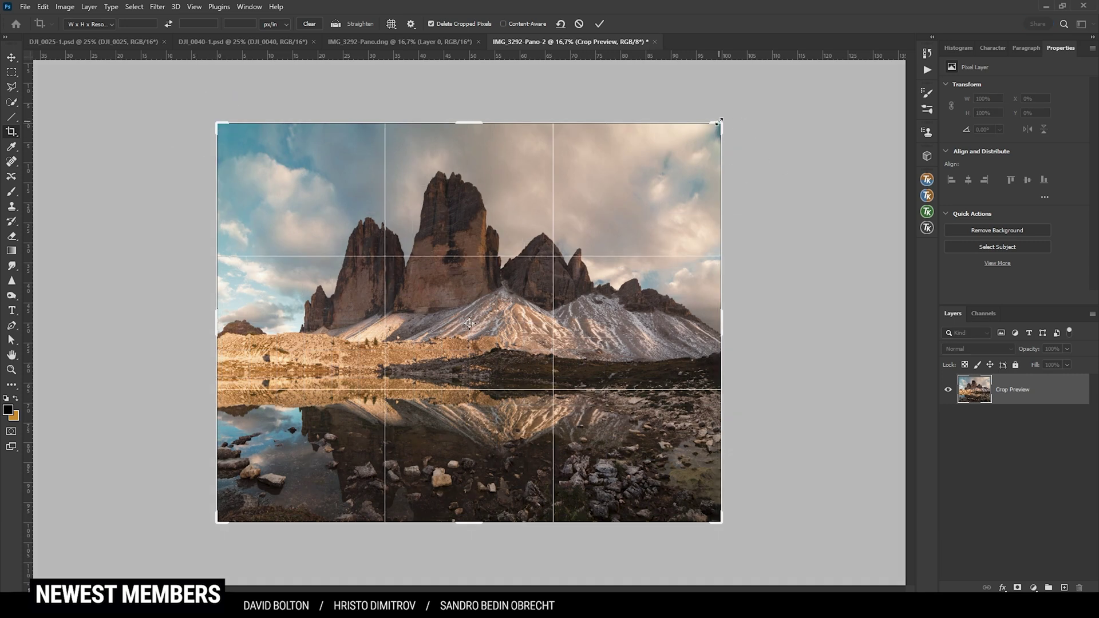
pyautogui.moveTo(720, 122); pyautogui.dragTo(716, 124)
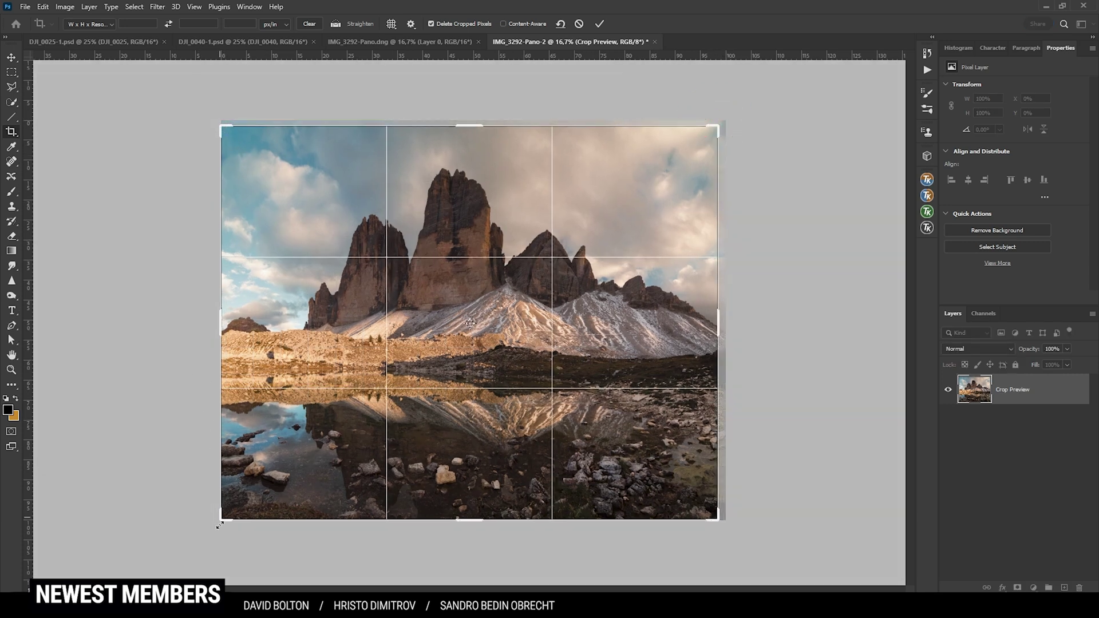
pyautogui.moveTo(718, 519); pyautogui.dragTo(709, 508)
pyautogui.click(596, 24)
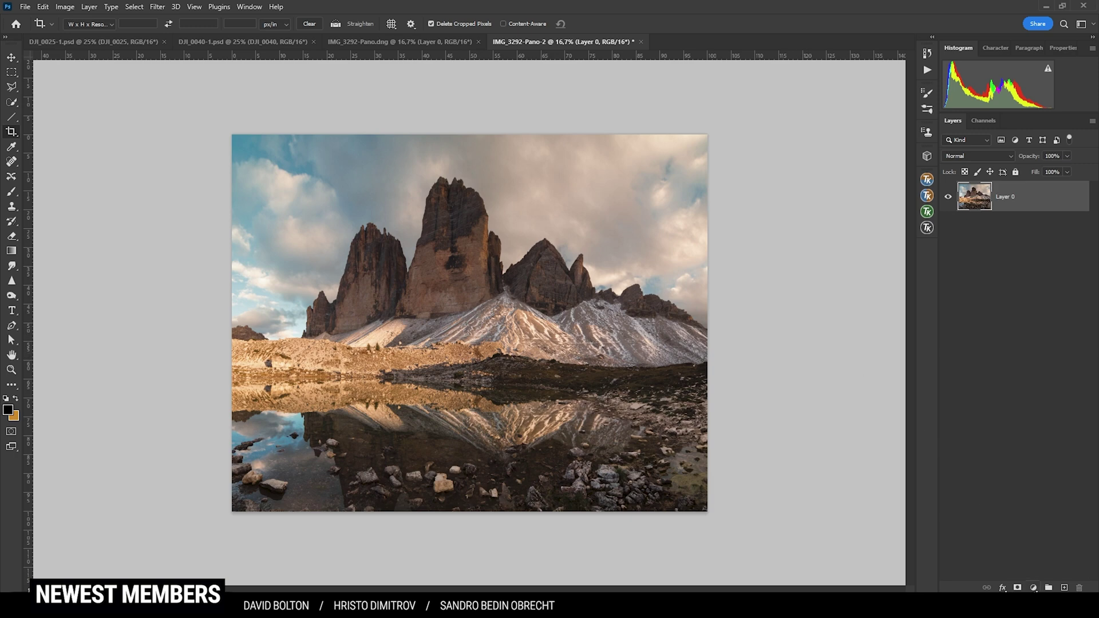
# Add a Levels adjustment layer with black input 1 and white input 244.
pyautogui.click(1033, 587)
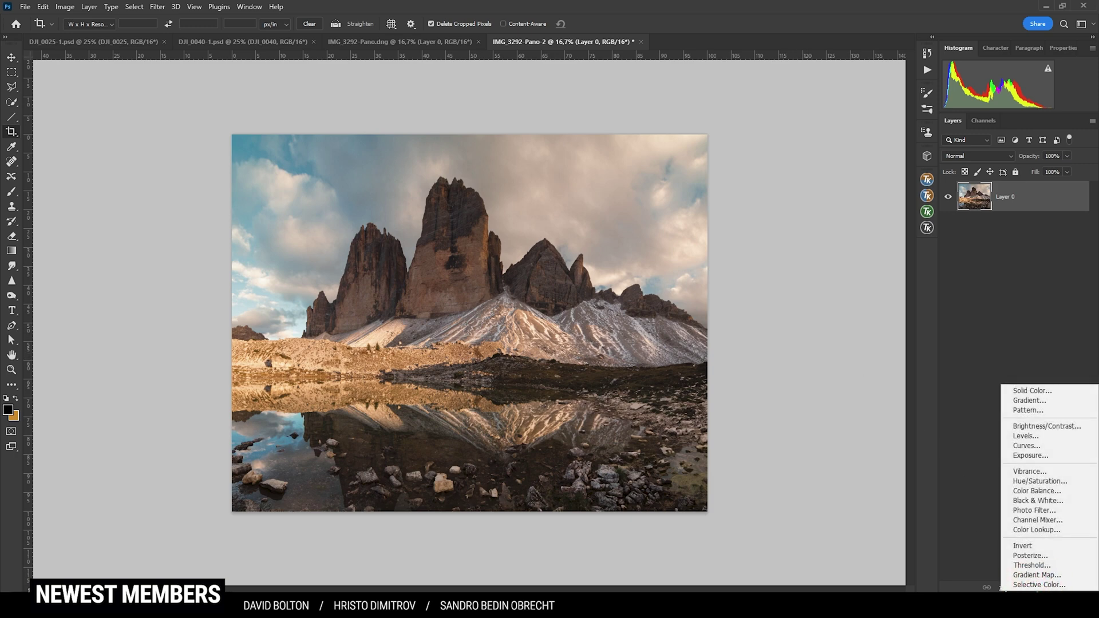
pyautogui.click(1024, 436)
pyautogui.moveTo(1083, 170); pyautogui.dragTo(1078, 170)
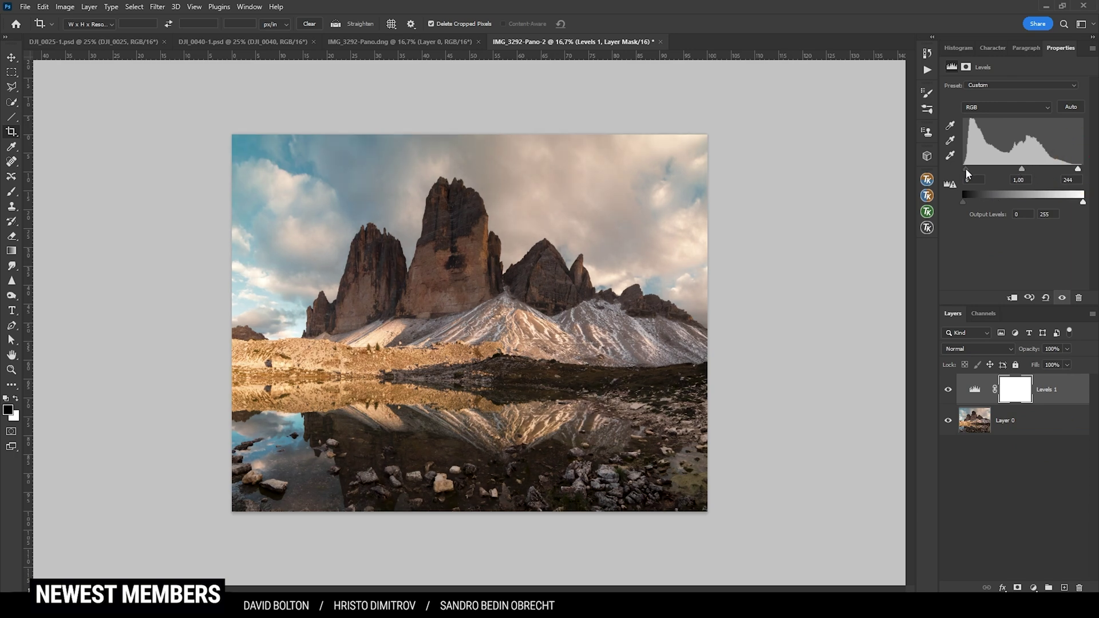
pyautogui.moveTo(966, 168); pyautogui.dragTo(962, 168)
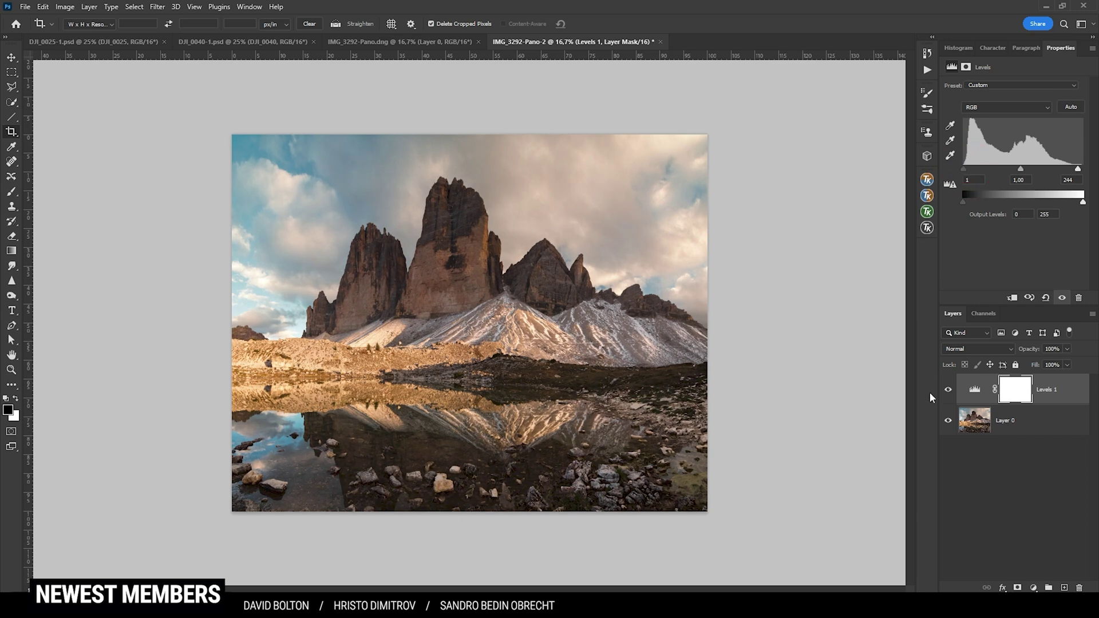
pyautogui.doubleClick(947, 391)
pyautogui.click(974, 390)
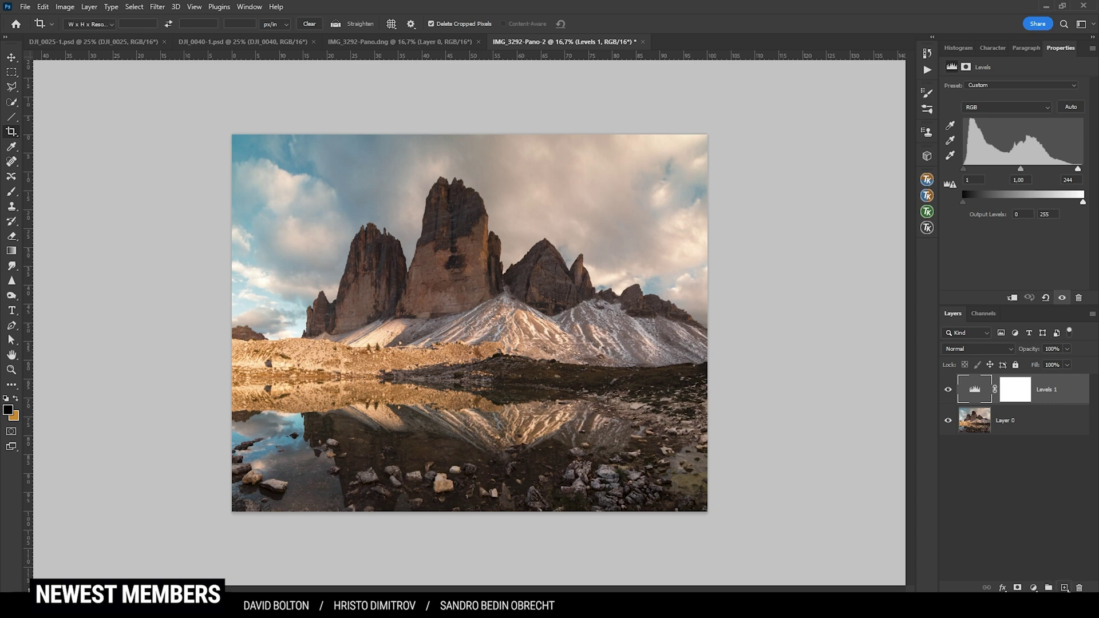
# Create an Overlay-mode Layer 1 with a RapidMask2 Lights-2 luminosity mask.
pyautogui.click(1064, 588)
pyautogui.click(980, 347)
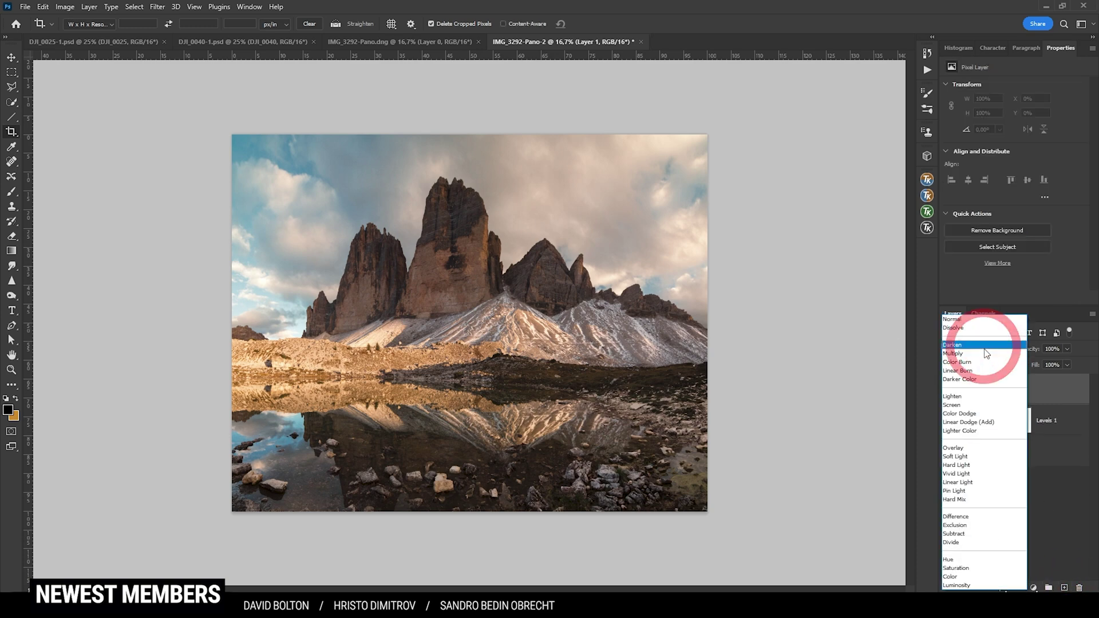
pyautogui.click(980, 448)
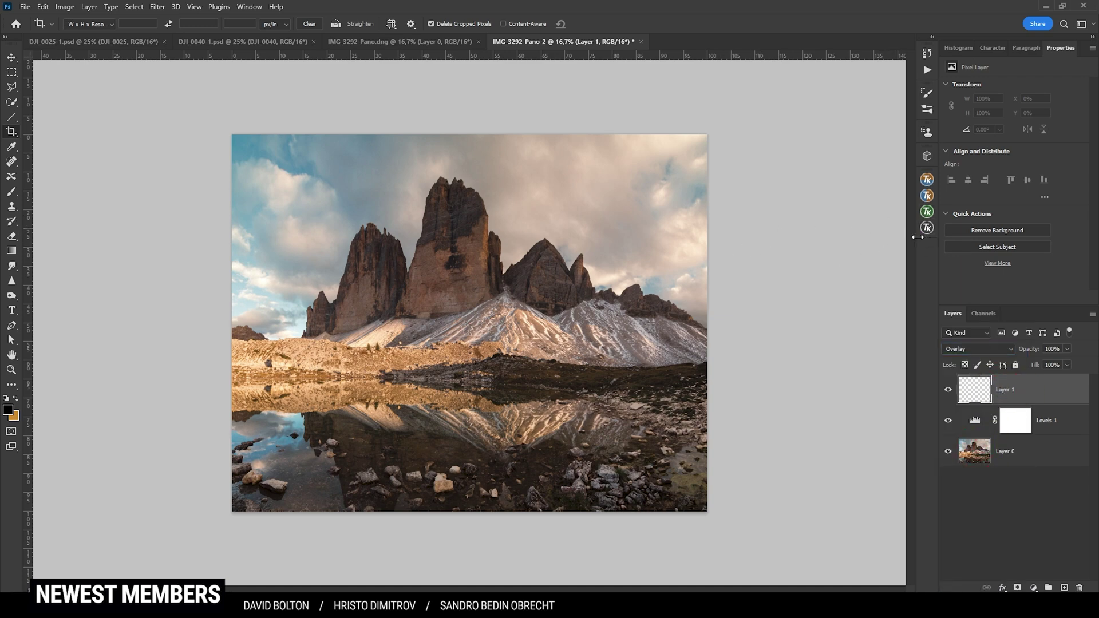
pyautogui.click(927, 213)
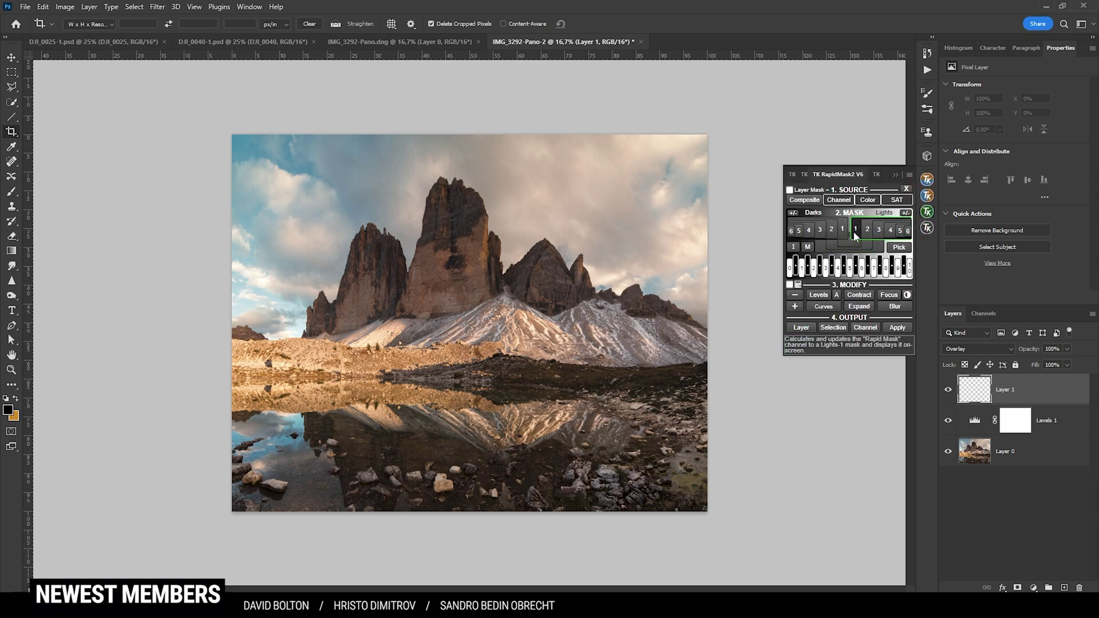
pyautogui.click(865, 232)
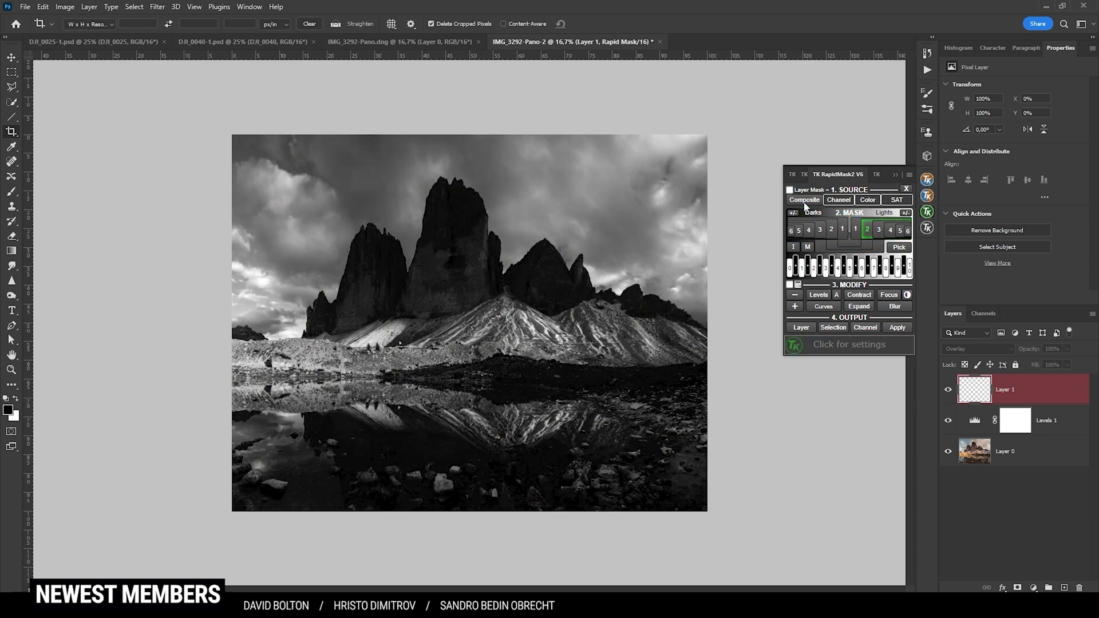
pyautogui.click(789, 189)
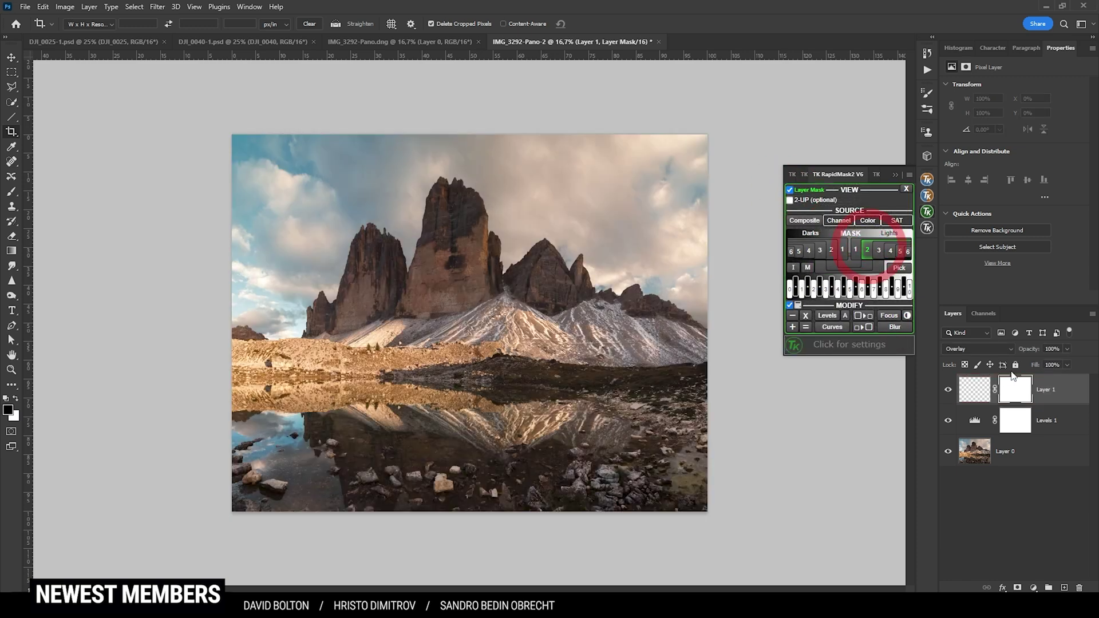
pyautogui.click(974, 389)
# Set up a white brush at 26% opacity.
pyautogui.press('b')
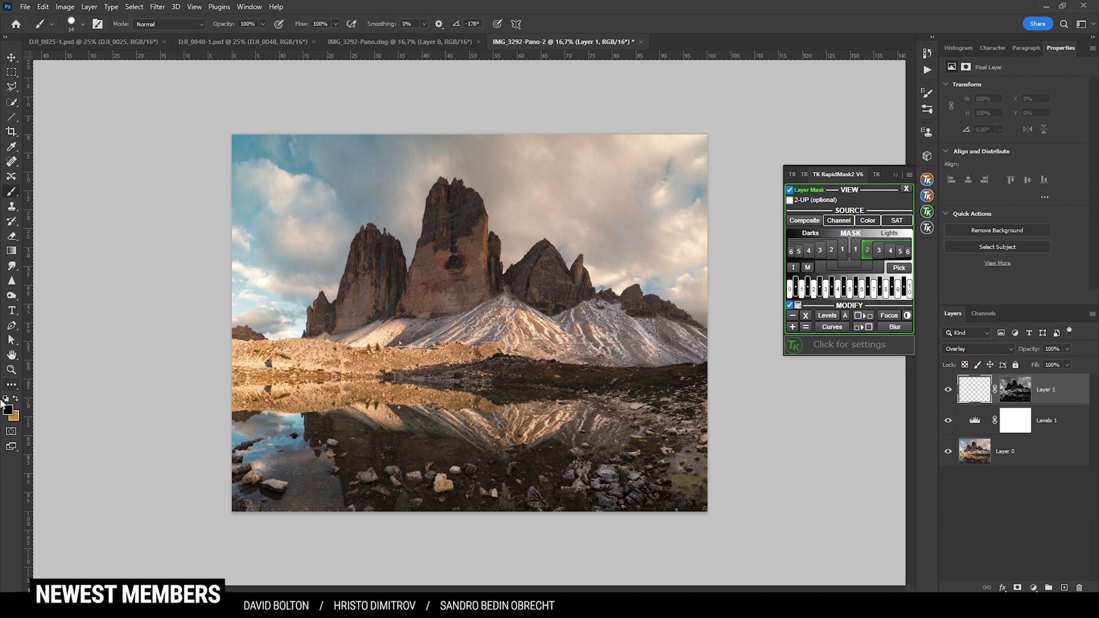
pyautogui.click(7, 408)
pyautogui.moveTo(486, 315); pyautogui.dragTo(419, 261)
pyautogui.click(710, 265)
pyautogui.click(263, 25)
pyautogui.moveTo(234, 40); pyautogui.dragTo(223, 40)
# Paint white over the right snowy slope and the foreground toward the left edge.
pyautogui.moveTo(465, 306); pyautogui.dragTo(520, 357)
pyautogui.moveTo(639, 352); pyautogui.dragTo(617, 354)
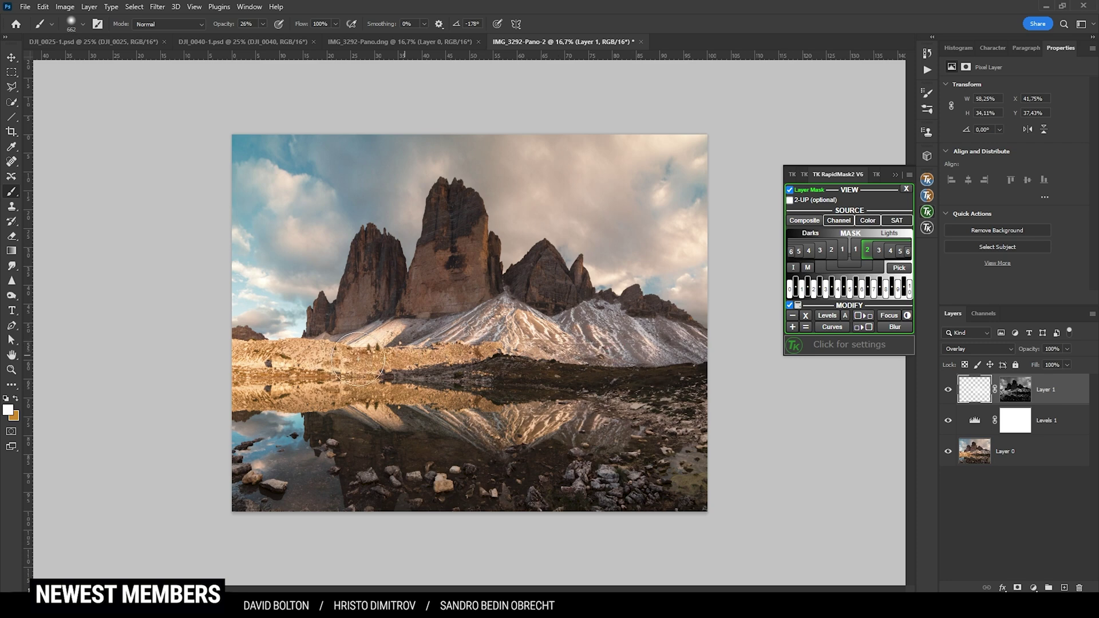
pyautogui.moveTo(318, 381)
pyautogui.mouseDown()
pyautogui.moveTo(225, 375)
pyautogui.moveTo(558, 420)
pyautogui.mouseUp()
pyautogui.moveTo(1067, 348); pyautogui.dragTo(1050, 361)
# Add Layer 2 with a midtones luminosity mask and paint white over the peaks.
pyautogui.click(1064, 587)
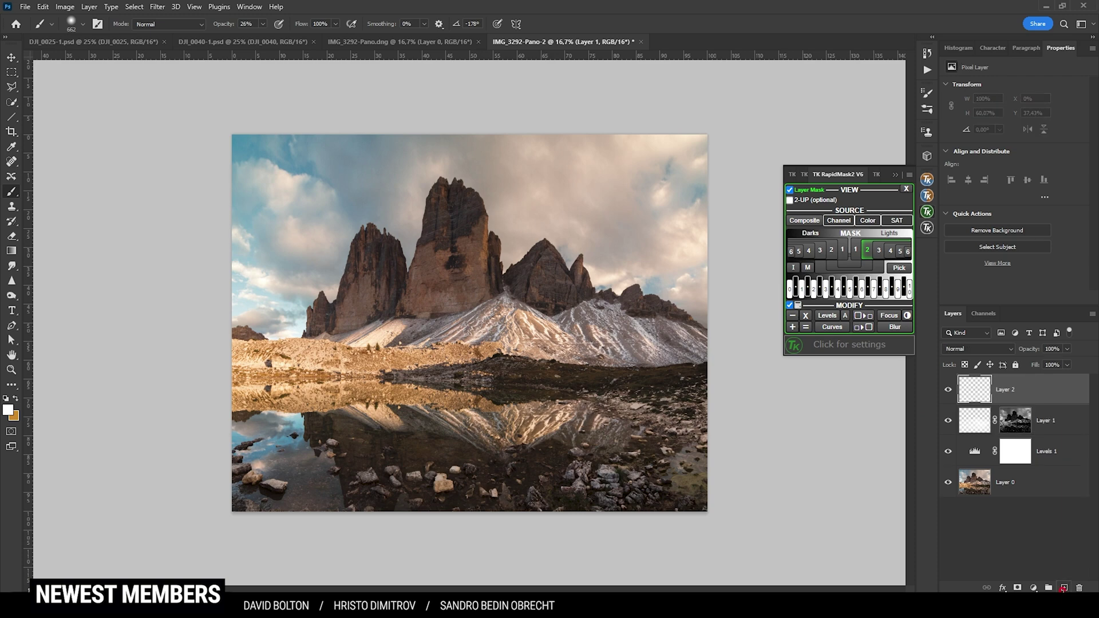
pyautogui.click(789, 190)
pyautogui.click(832, 244)
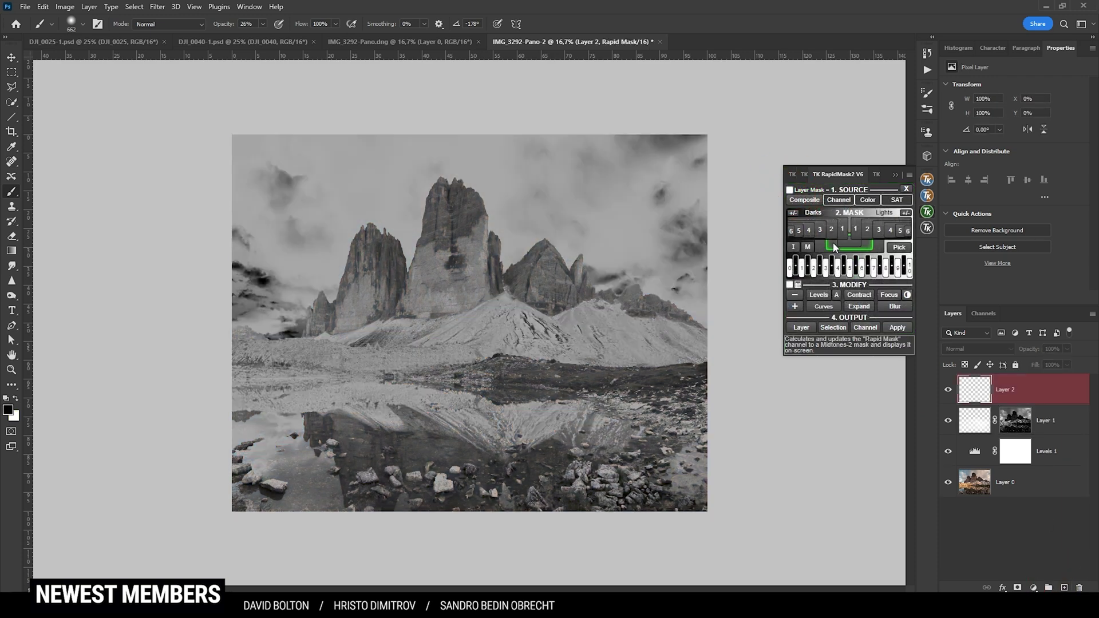
pyautogui.click(789, 192)
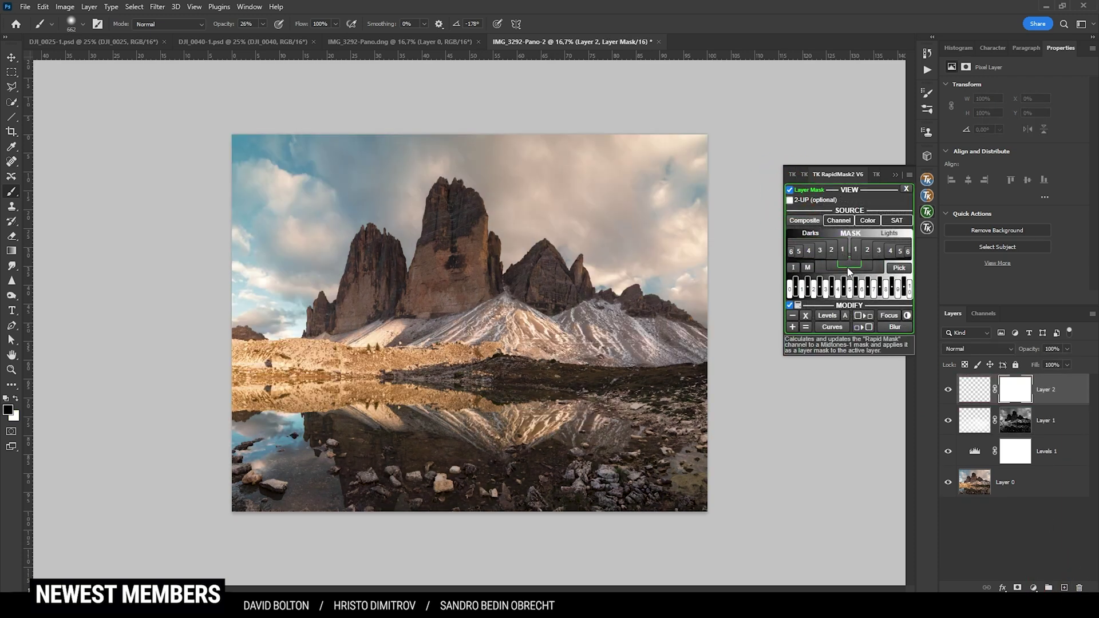
pyautogui.moveTo(467, 288); pyautogui.dragTo(546, 290)
pyautogui.moveTo(365, 295)
pyautogui.mouseDown()
pyautogui.moveTo(444, 267)
pyautogui.moveTo(460, 233)
pyautogui.moveTo(465, 263)
pyautogui.mouseUp()
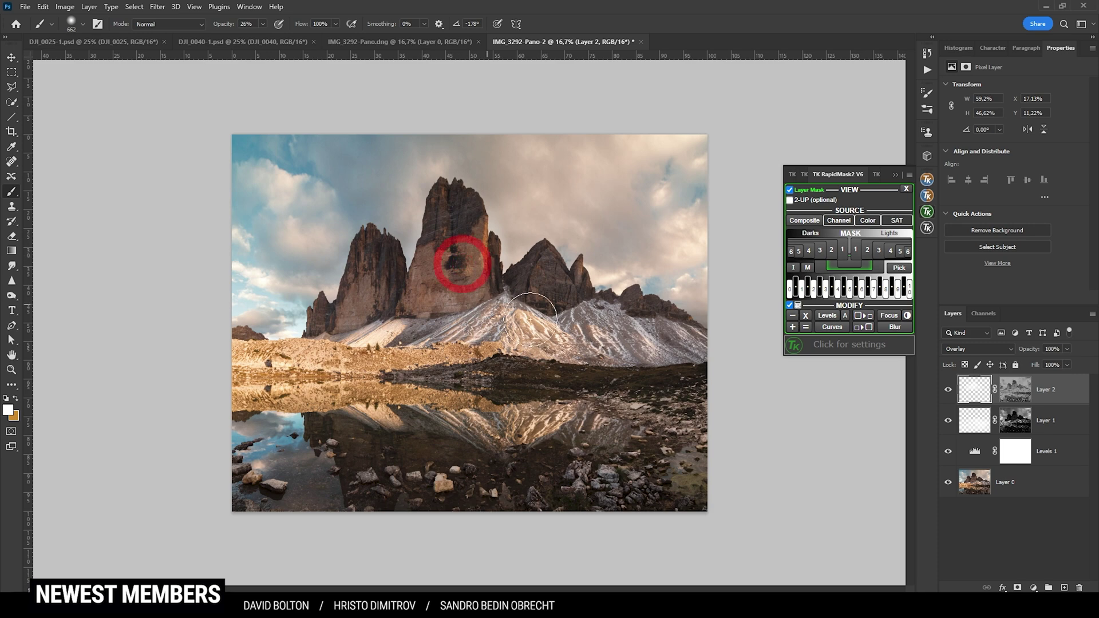
# Deselect the layers and close the TK RapidMask2 panel.
pyautogui.click(990, 518)
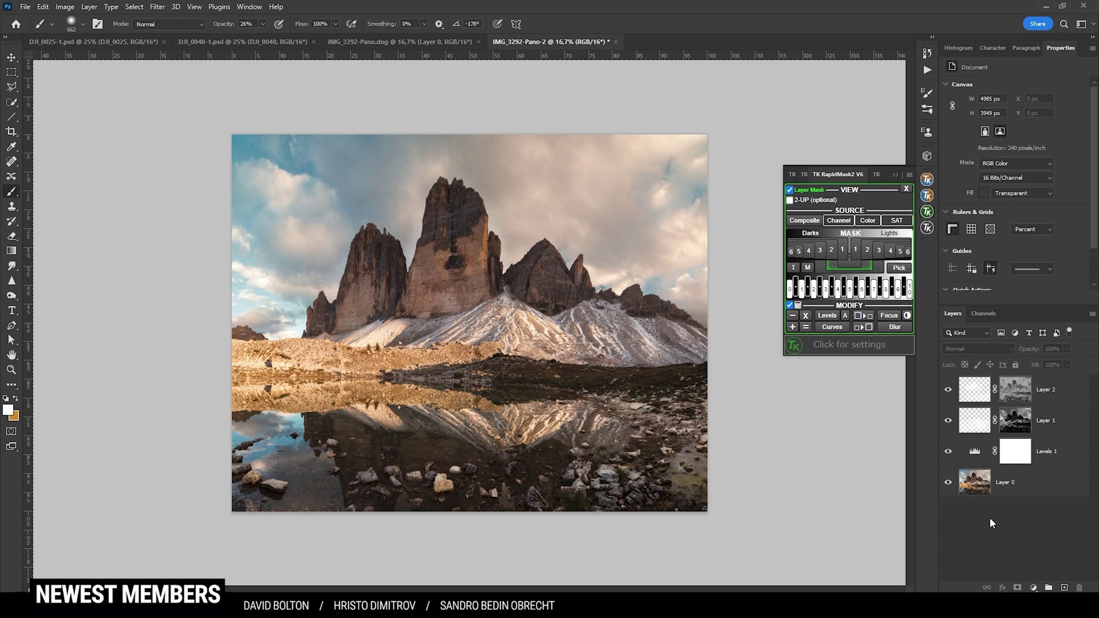
pyautogui.click(892, 175)
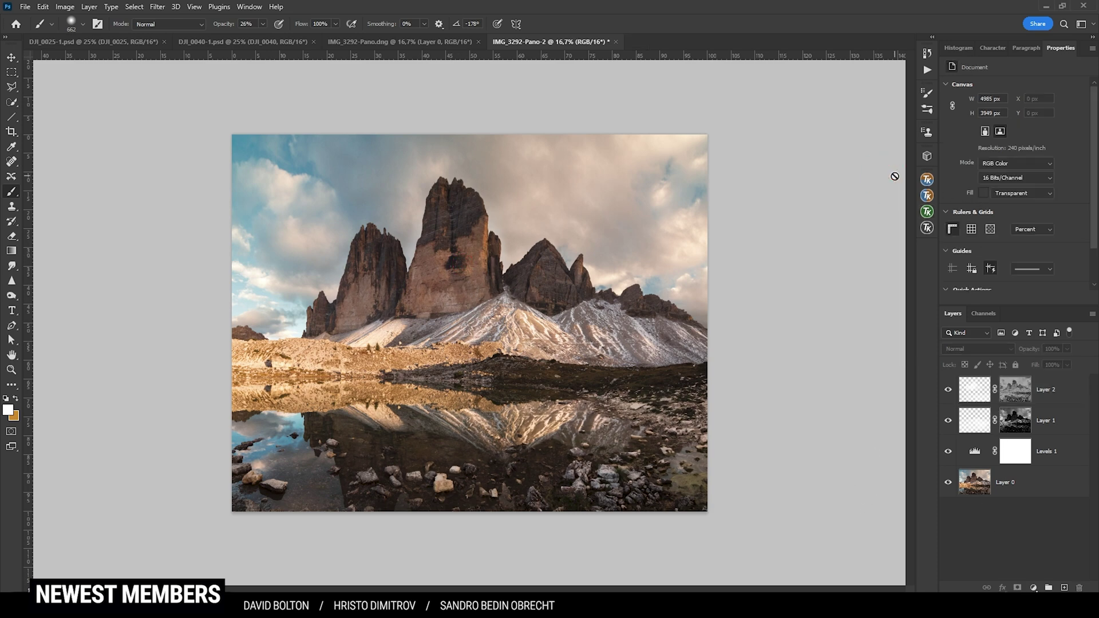